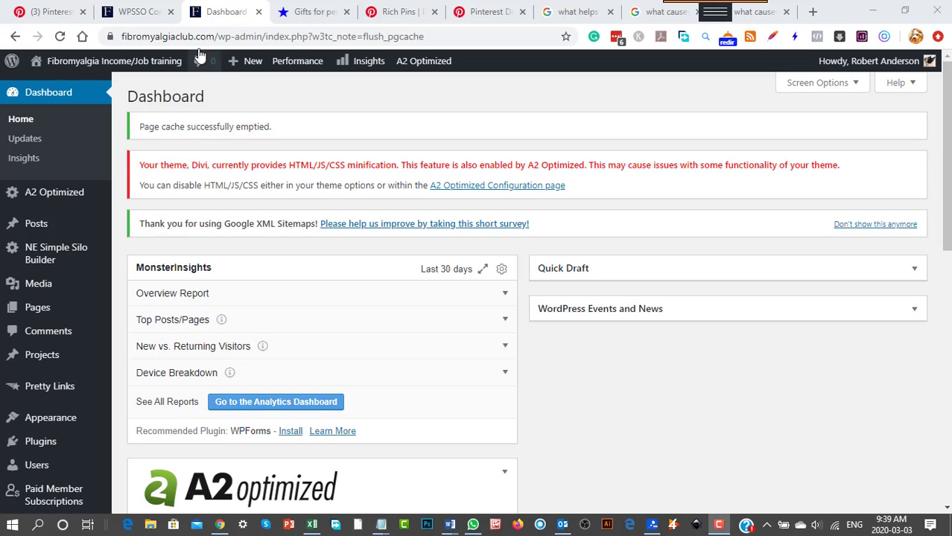
# Close the WPSSO Core tab and review the application and removal instructions in Pinterest's Rich Pins help article.
pyautogui.click(170, 13)
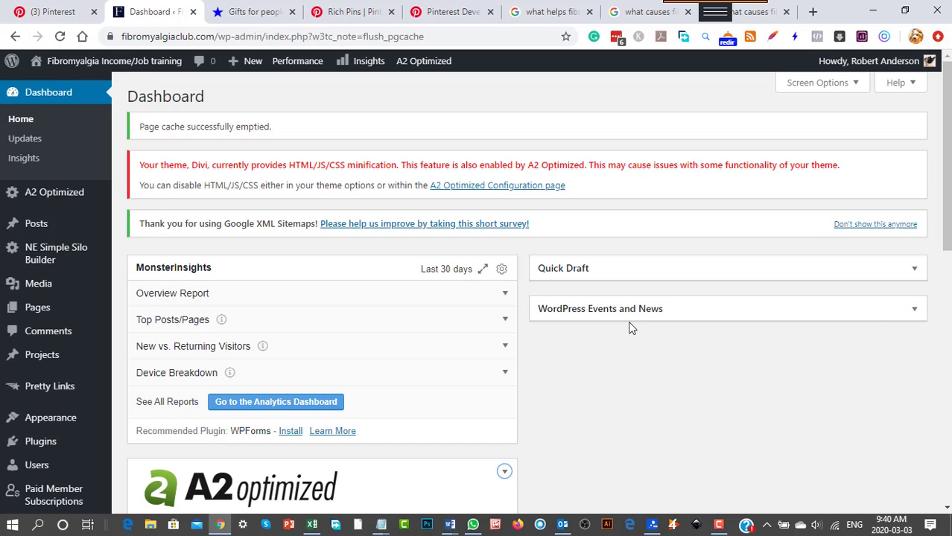
pyautogui.click(353, 13)
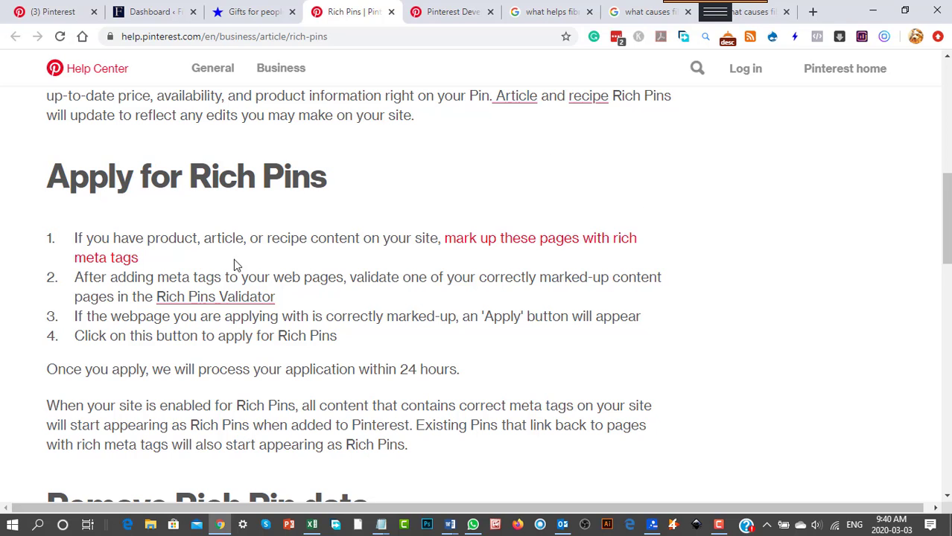
pyautogui.scroll(-2, 329, 362)
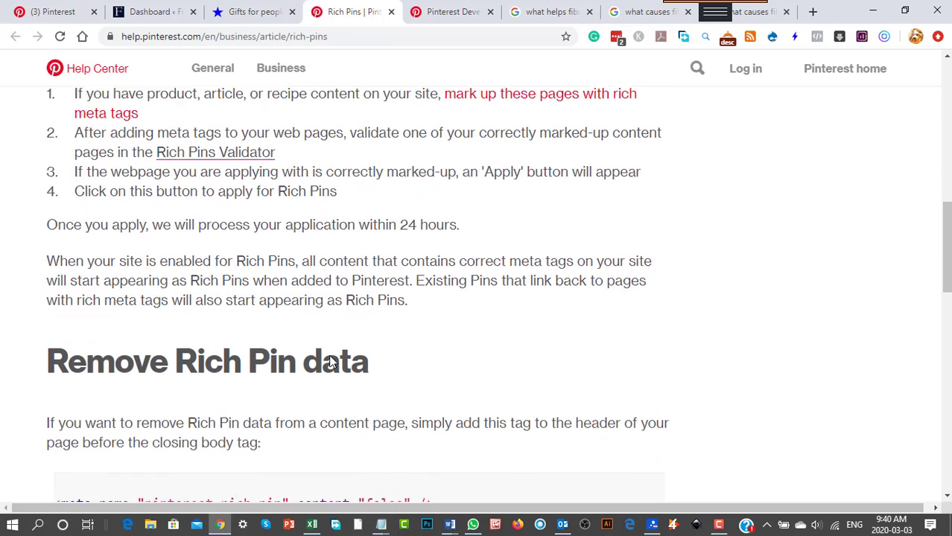
pyautogui.scroll(-4, 329, 359)
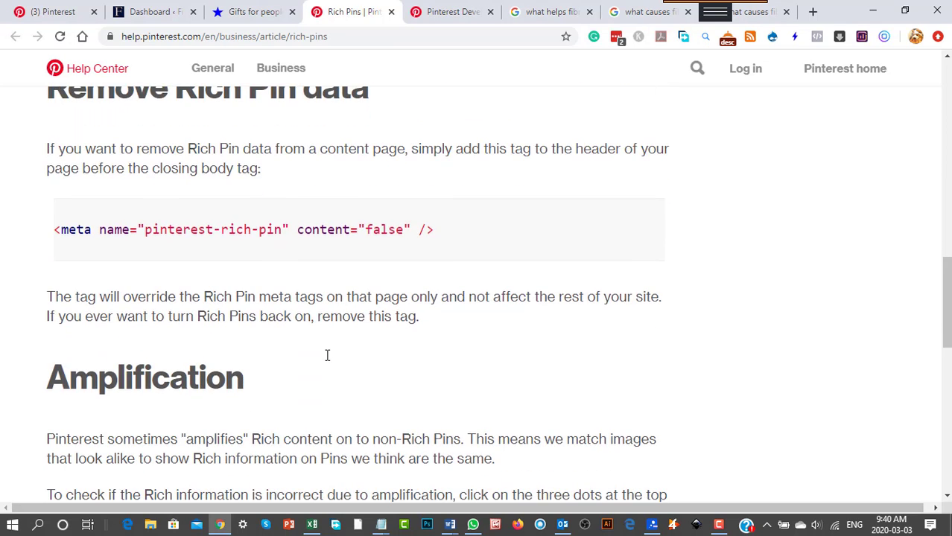
pyautogui.scroll(13, 327, 355)
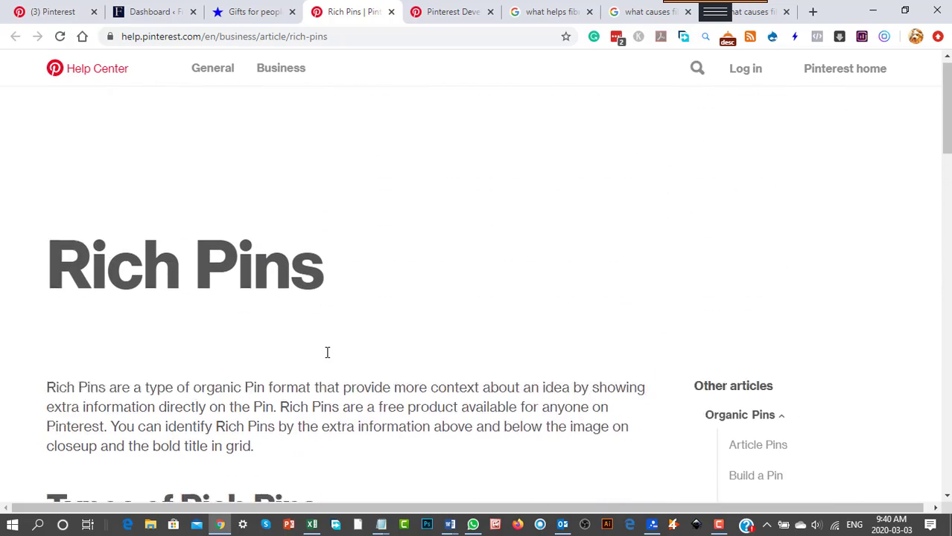
# Open the DogTime pin of the dog in sunglasses from the Pinterest home feed, examine its title and description, and return to the feed.
pyautogui.click(67, 12)
pyautogui.scroll(-2, 355, 423)
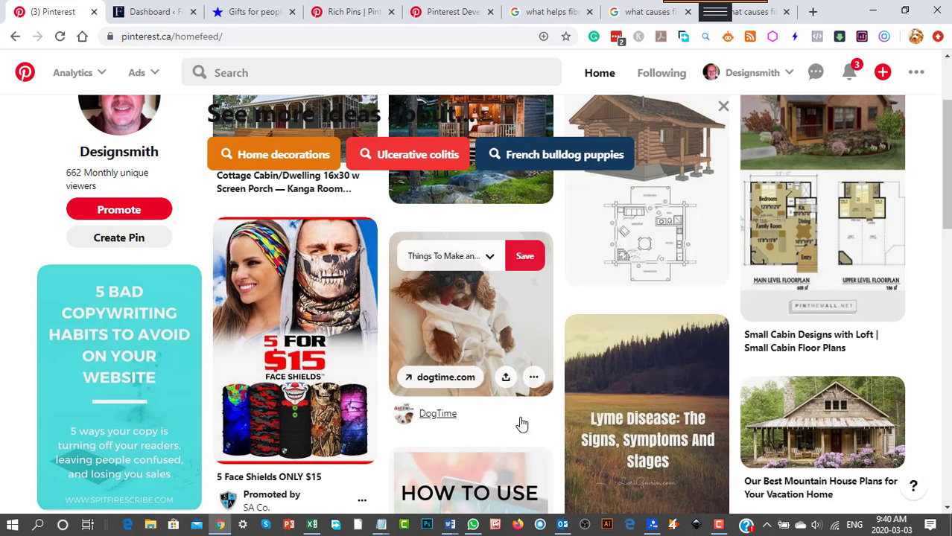
pyautogui.click(481, 331)
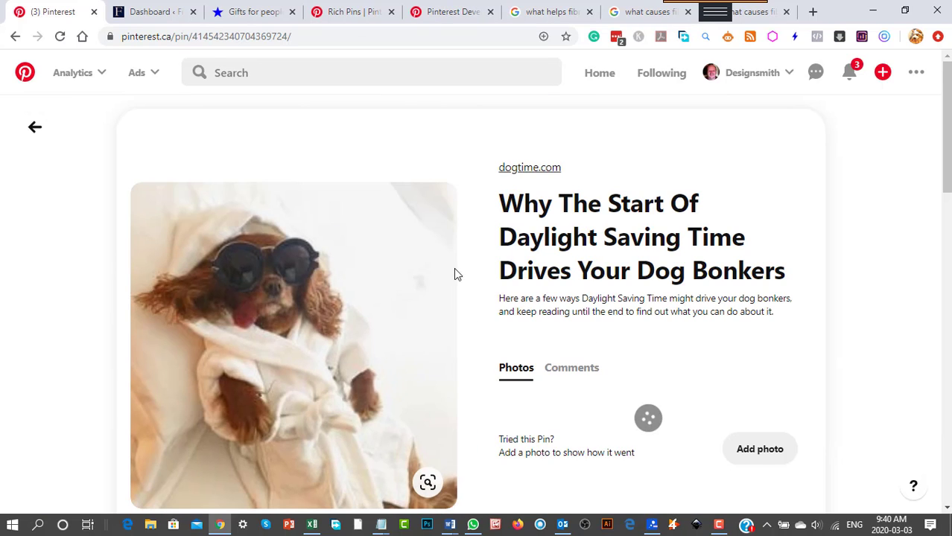
pyautogui.scroll(-4, 694, 363)
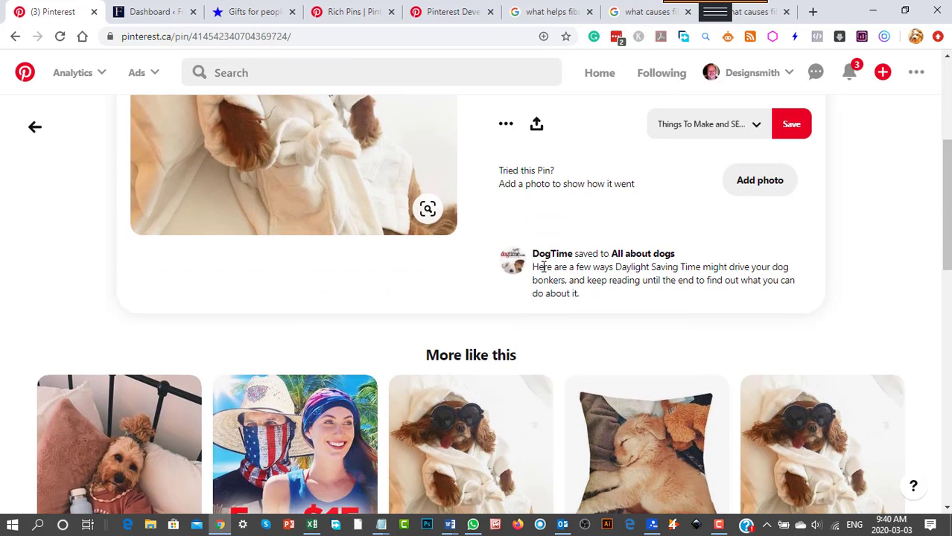
pyautogui.scroll(2, 609, 272)
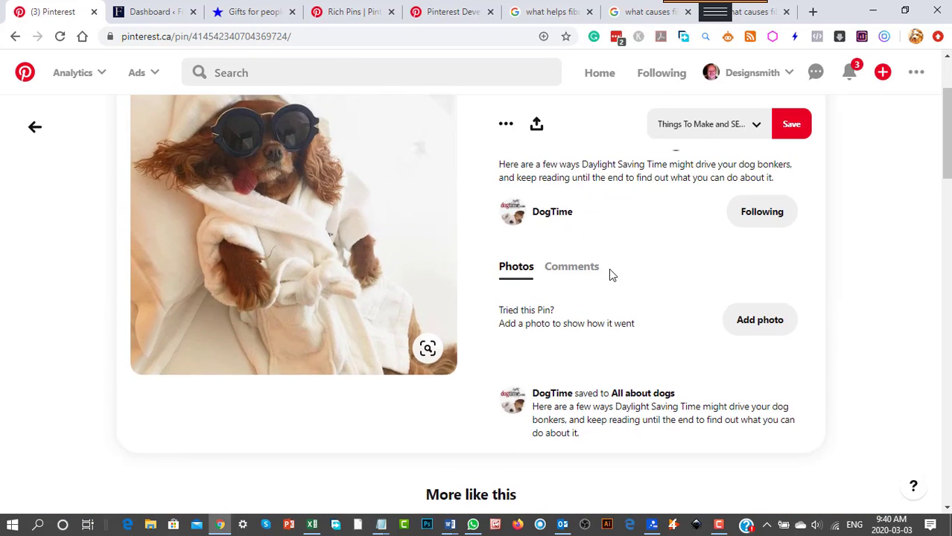
pyautogui.scroll(1, 610, 271)
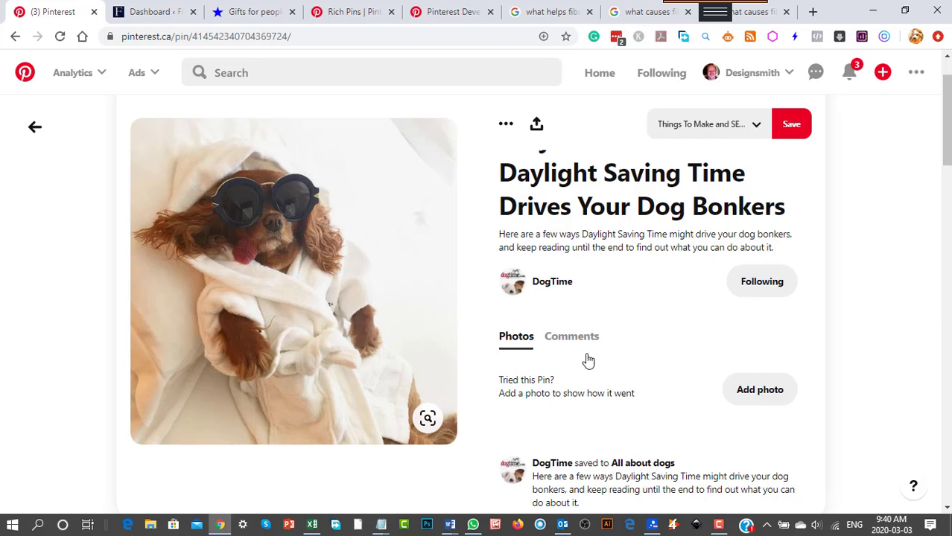
pyautogui.scroll(-2, 680, 276)
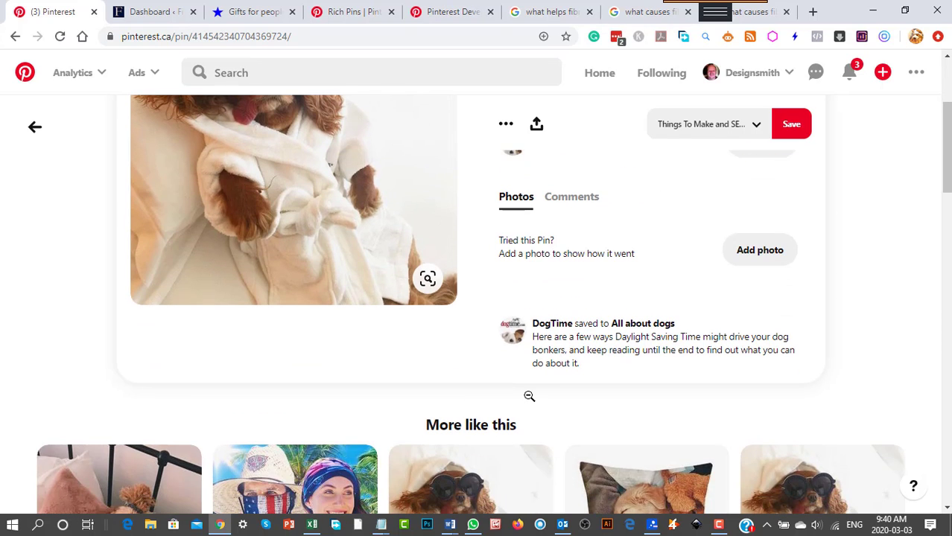
pyautogui.scroll(2, 529, 396)
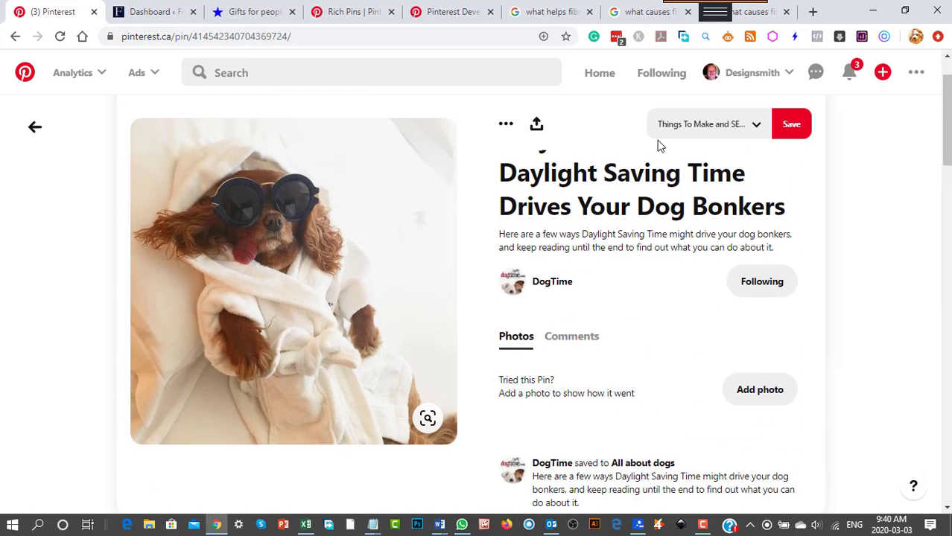
pyautogui.click(34, 126)
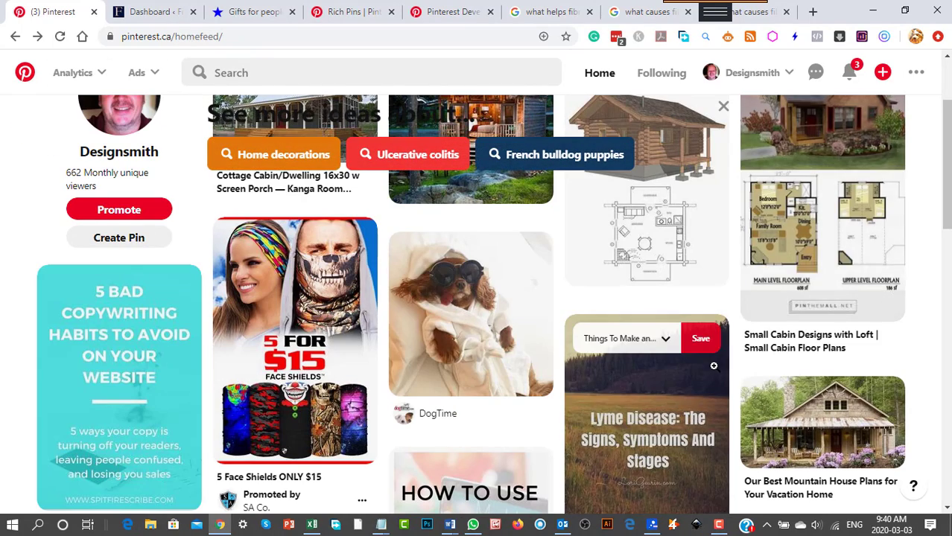
# View the blog article linked from the promoted Tailwind pin in the home feed, closing its tab after each visit.
pyautogui.scroll(-5, 713, 366)
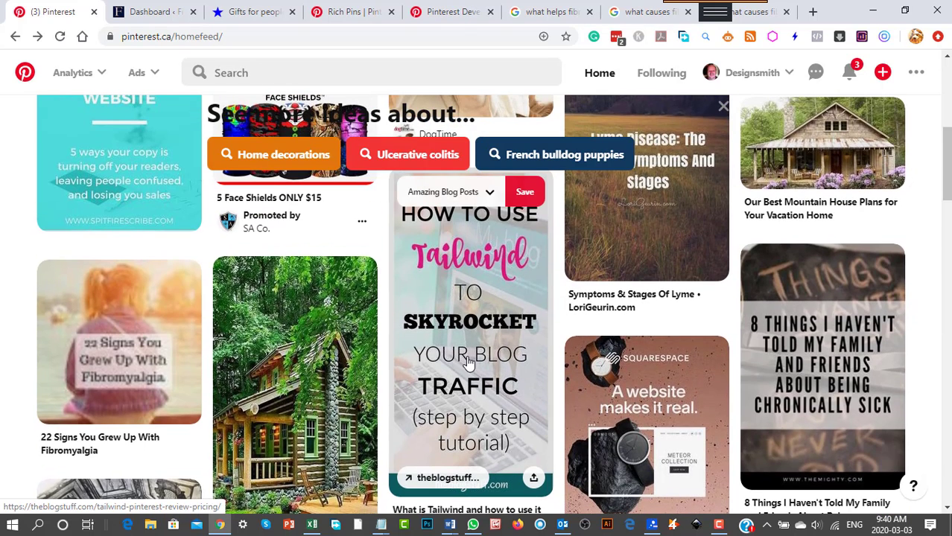
pyautogui.click(469, 364)
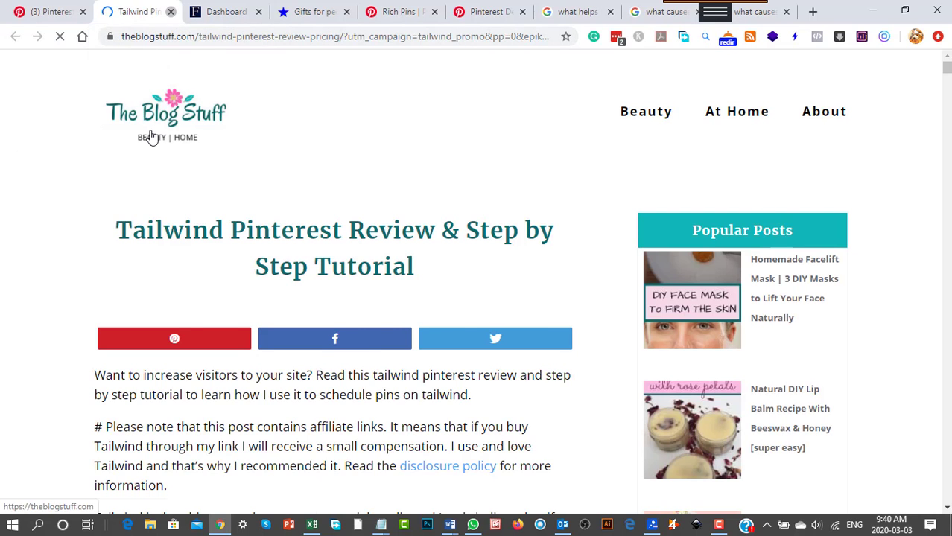
pyautogui.hotkey('ctrl', 'w')
pyautogui.scroll(-1, 511, 413)
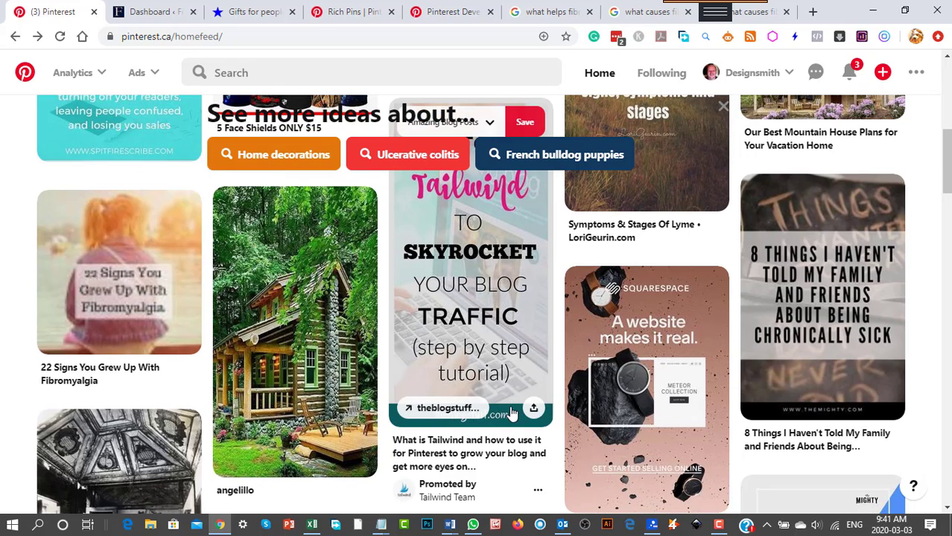
pyautogui.click(537, 370)
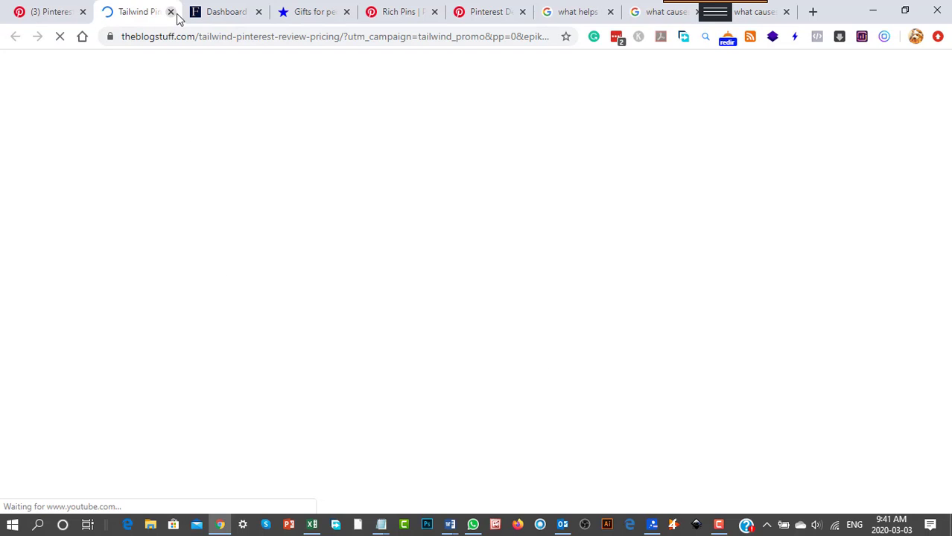
pyautogui.hotkey('ctrl', 'w')
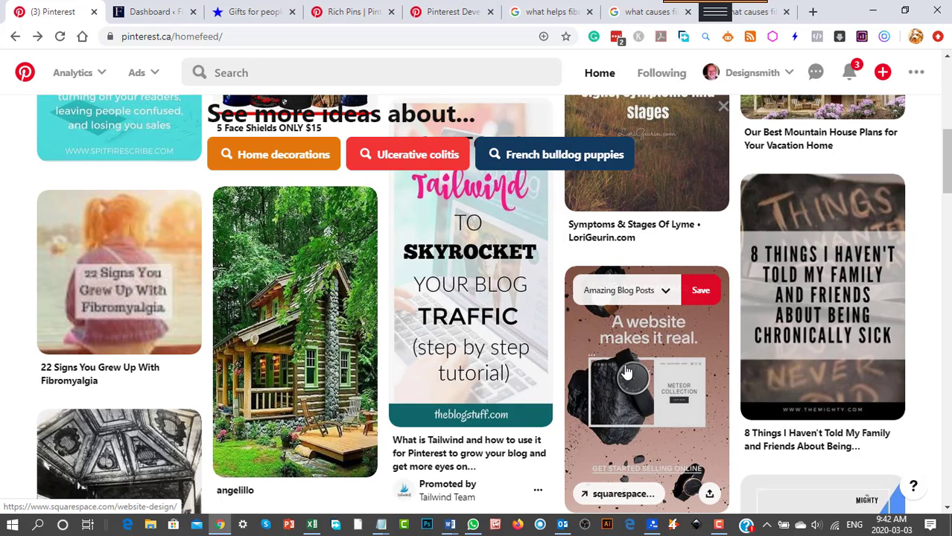
# Switch to the WordPress dashboard and open the Integration settings of the Divi Theme Options.
pyautogui.click(153, 13)
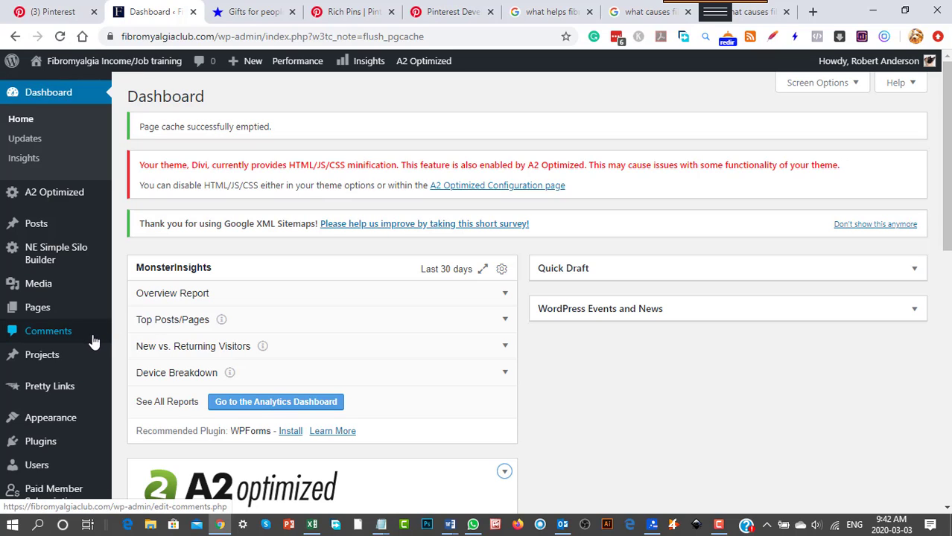
pyautogui.moveTo(101, 365)
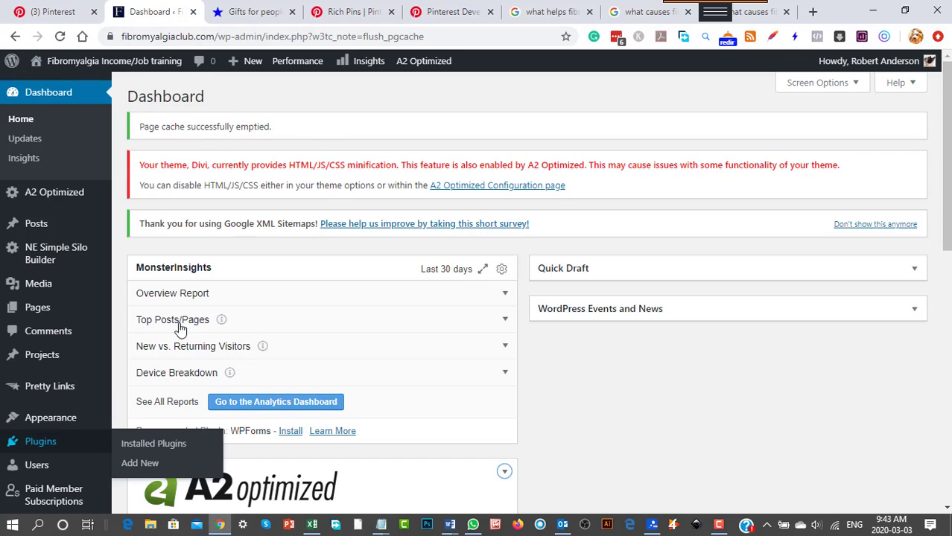
pyautogui.scroll(-7, 108, 409)
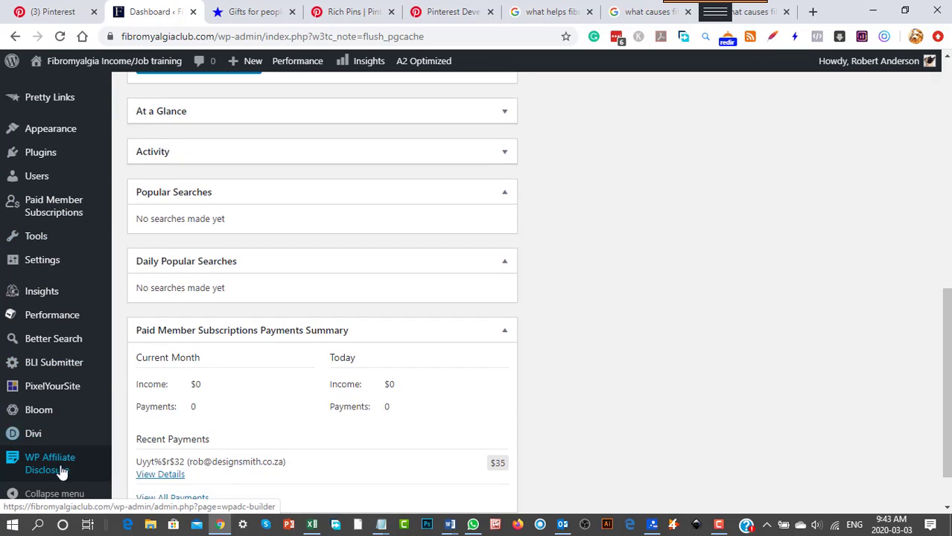
pyautogui.moveTo(32, 442)
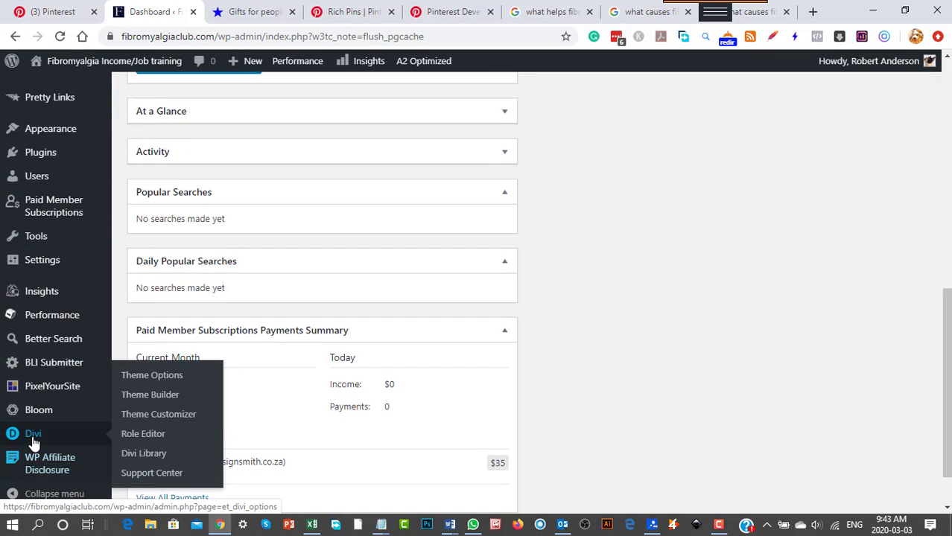
pyautogui.click(146, 380)
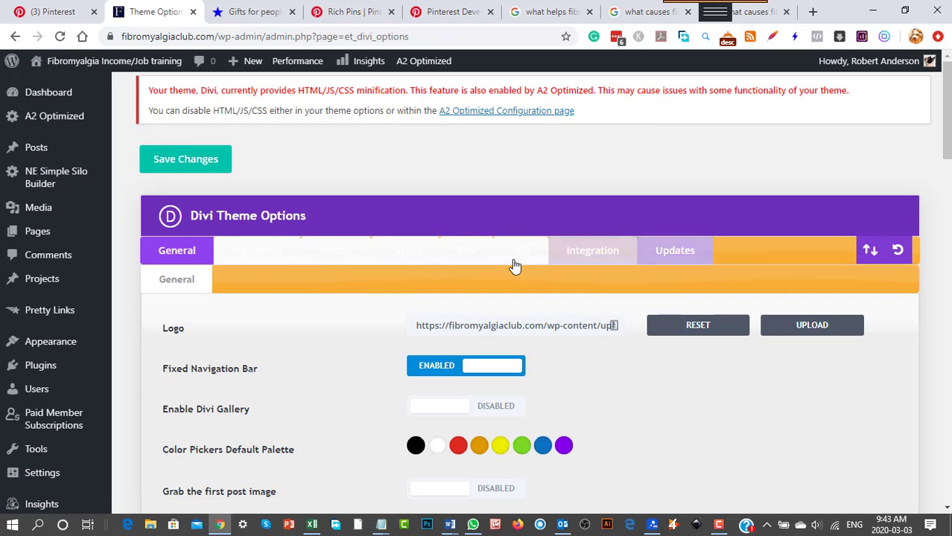
pyautogui.click(589, 253)
# Examine the code integration toggles and the code boxes for the blog's head and body.
pyautogui.scroll(-3, 663, 389)
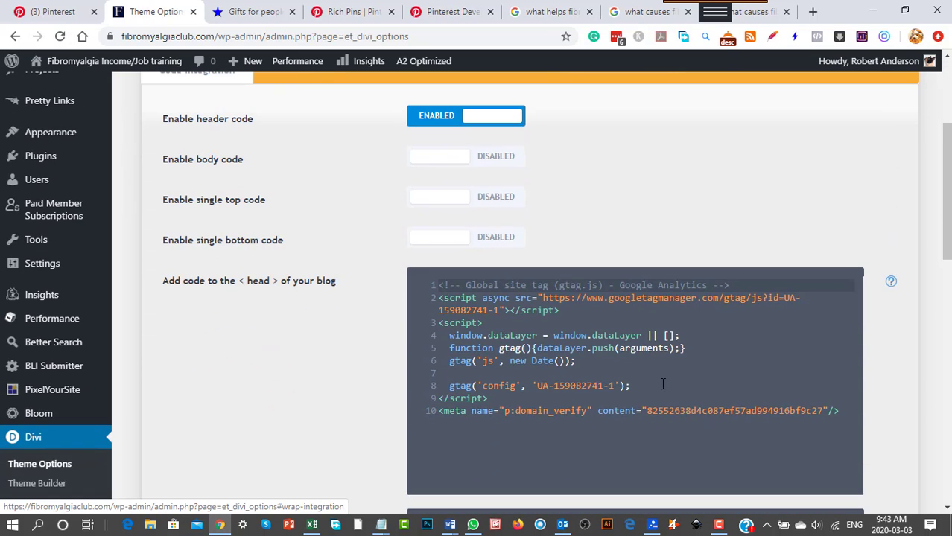
pyautogui.scroll(-3, 693, 457)
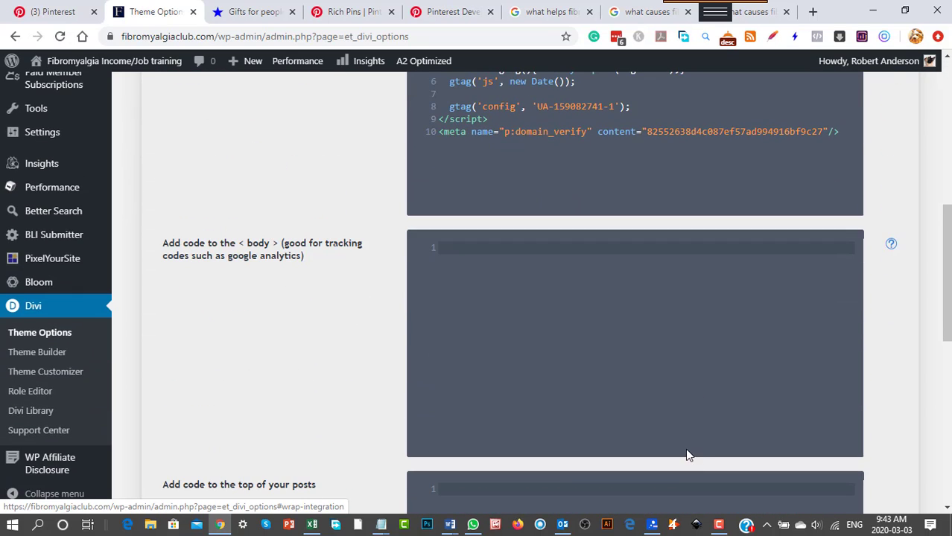
pyautogui.scroll(3, 687, 455)
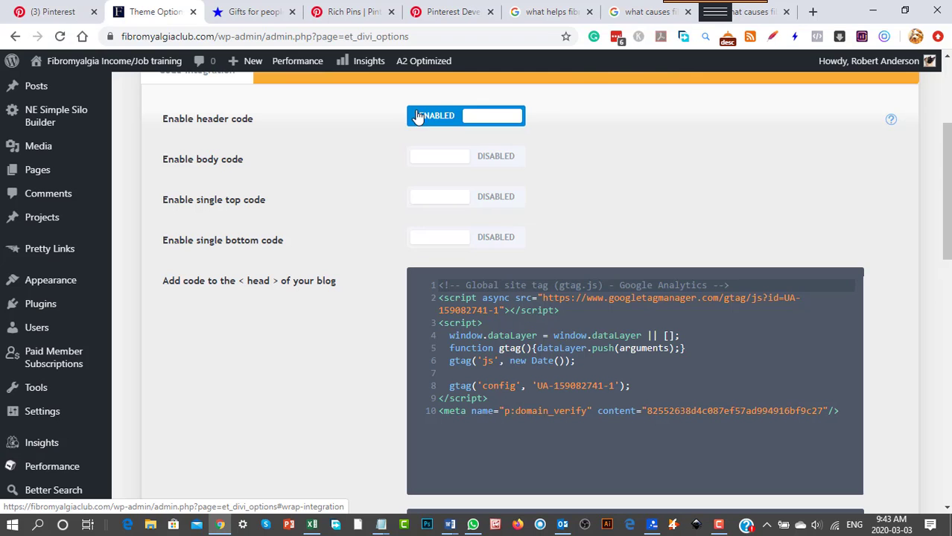
pyautogui.scroll(-1, 350, 458)
pyautogui.scroll(3, 336, 444)
pyautogui.scroll(1, 333, 436)
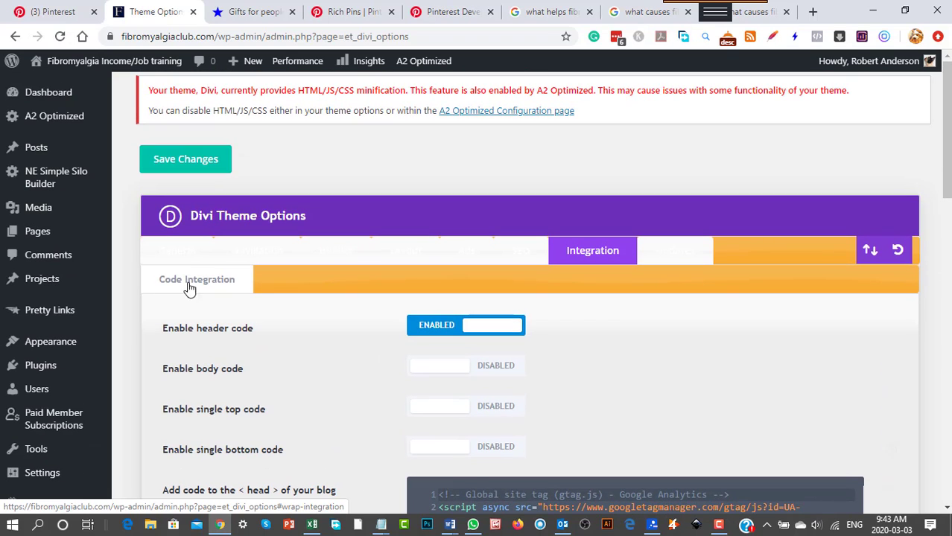
# Open the WordPress page for adding new plugins and search for "wsso".
pyautogui.moveTo(54, 96)
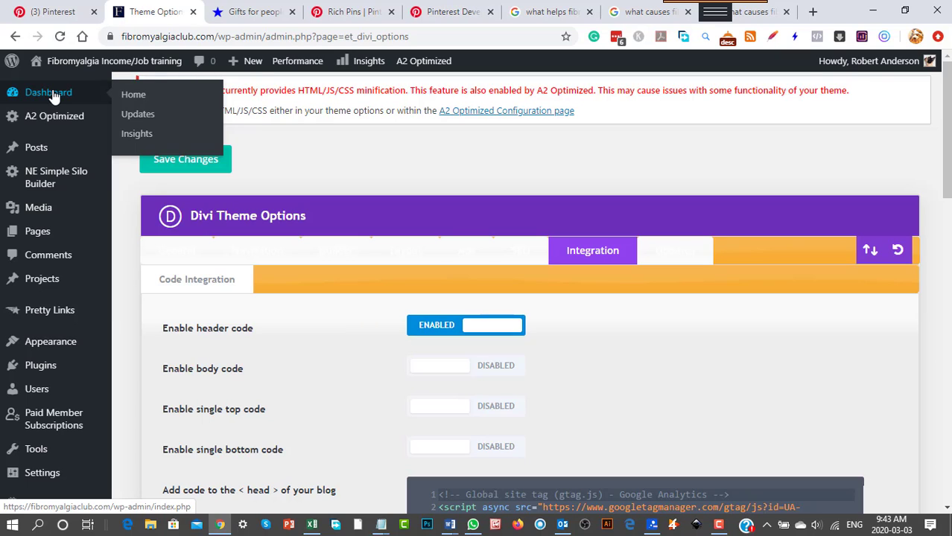
pyautogui.moveTo(43, 372)
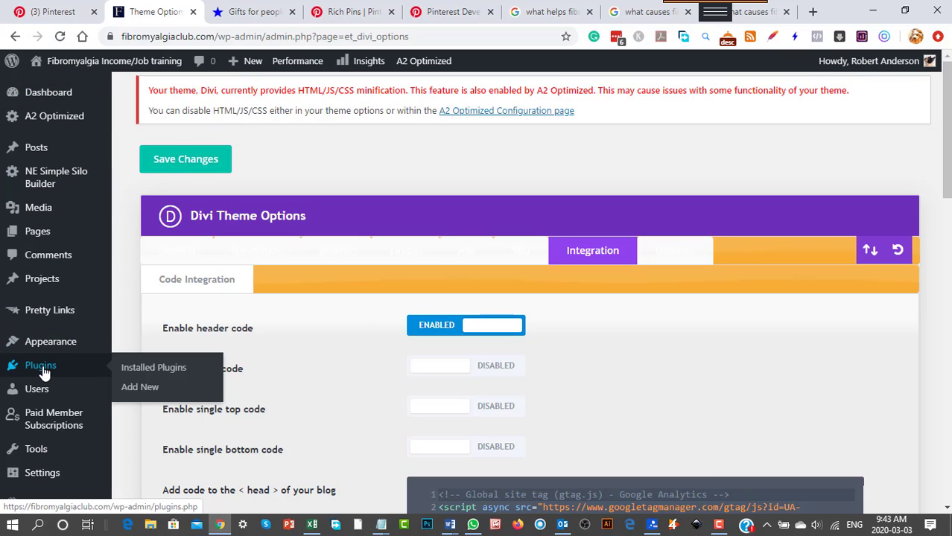
pyautogui.click(140, 388)
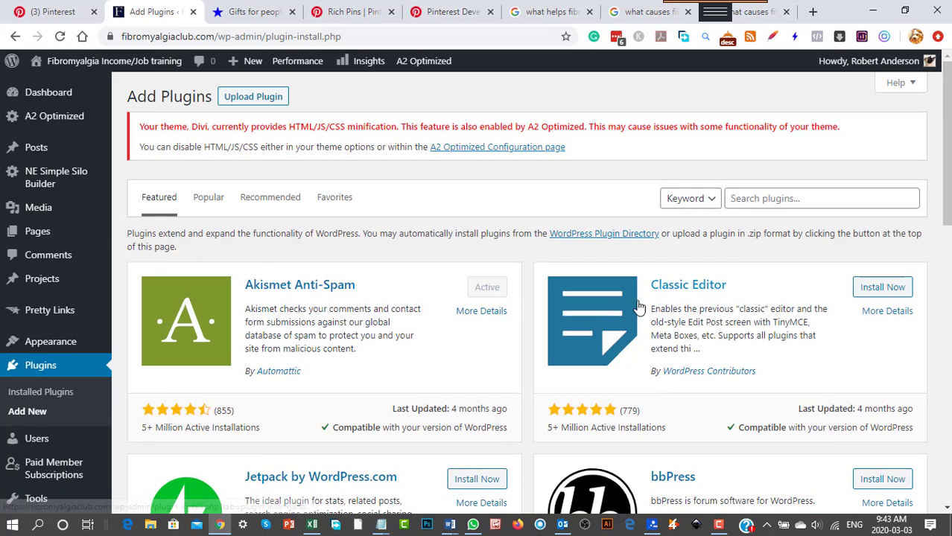
pyautogui.click(746, 199)
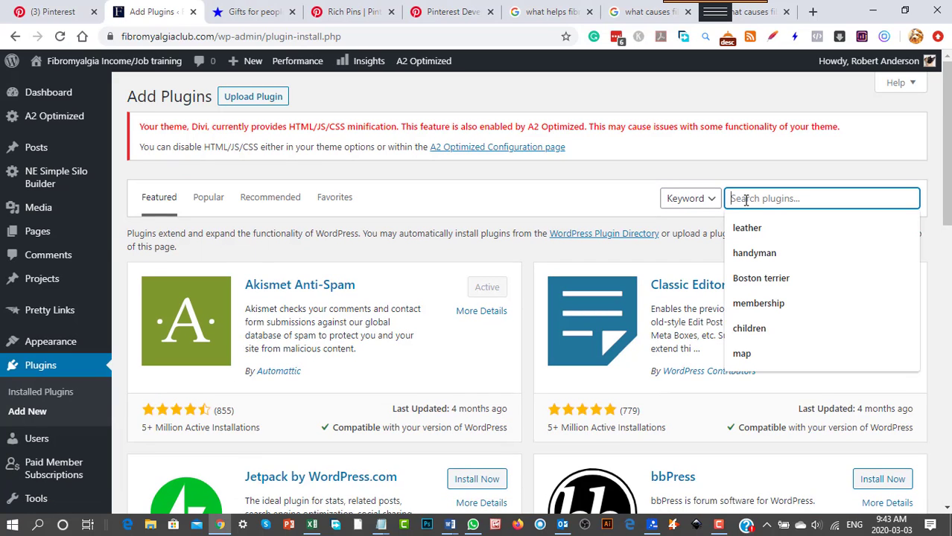
pyautogui.write('wsso')
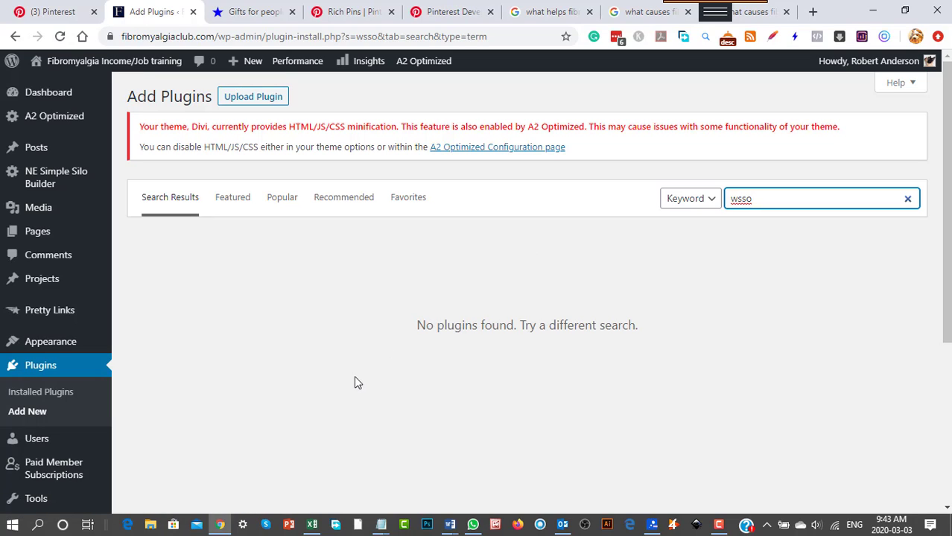
# Search the plugins for "rich pins" instead and look through the results.
pyautogui.moveTo(756, 199); pyautogui.dragTo(727, 199)
pyautogui.write('rc')
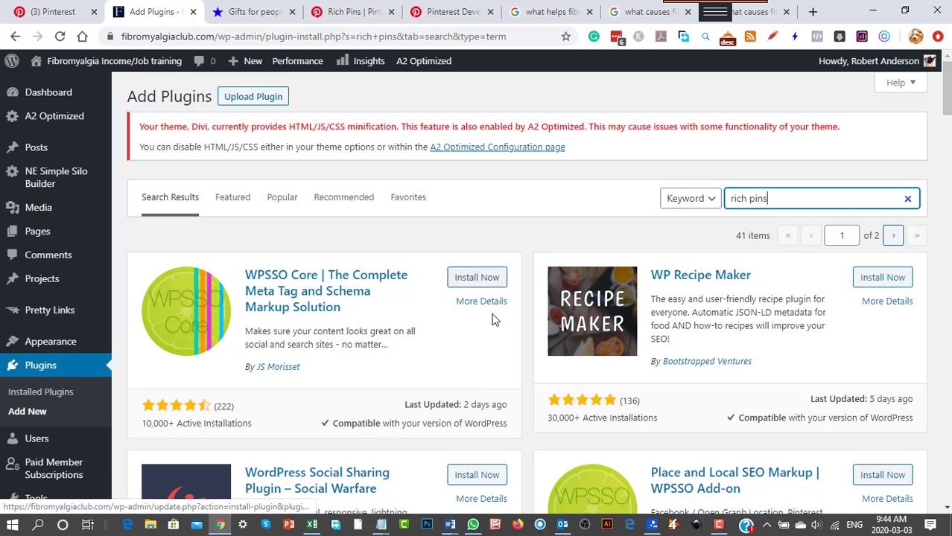
pyautogui.scroll(-1, 470, 378)
pyautogui.scroll(-1, 470, 378)
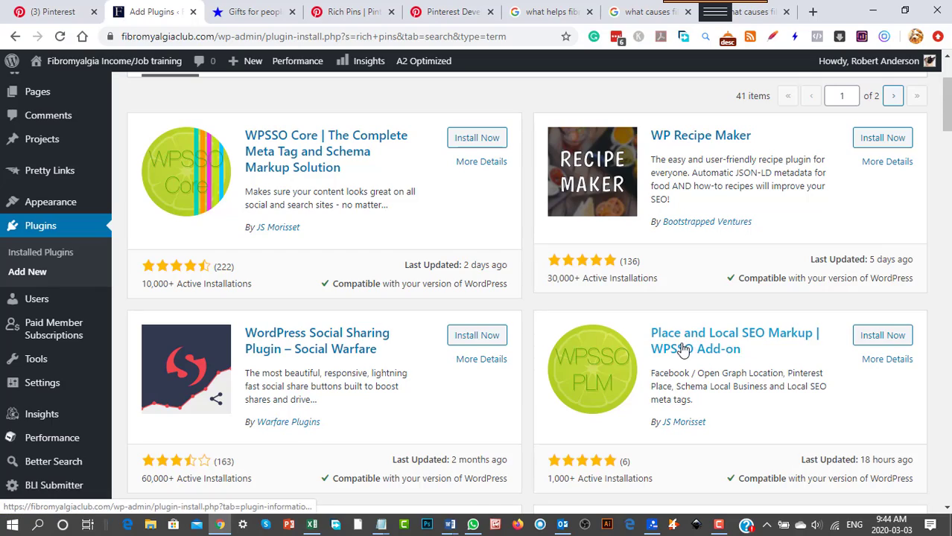
pyautogui.scroll(-7, 656, 354)
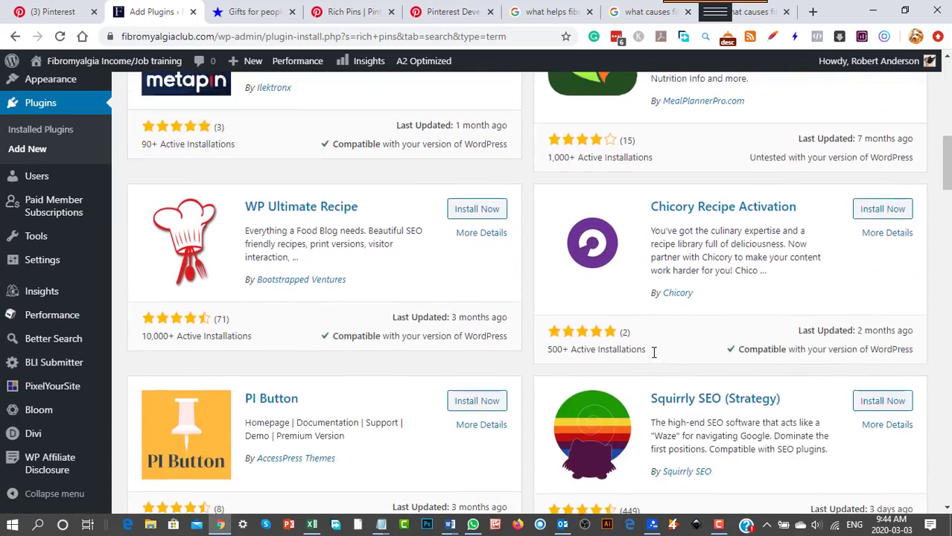
# Replace the "rich pins" plugin search with a search for "wpsso".
pyautogui.scroll(-7, 654, 352)
pyautogui.scroll(9, 653, 357)
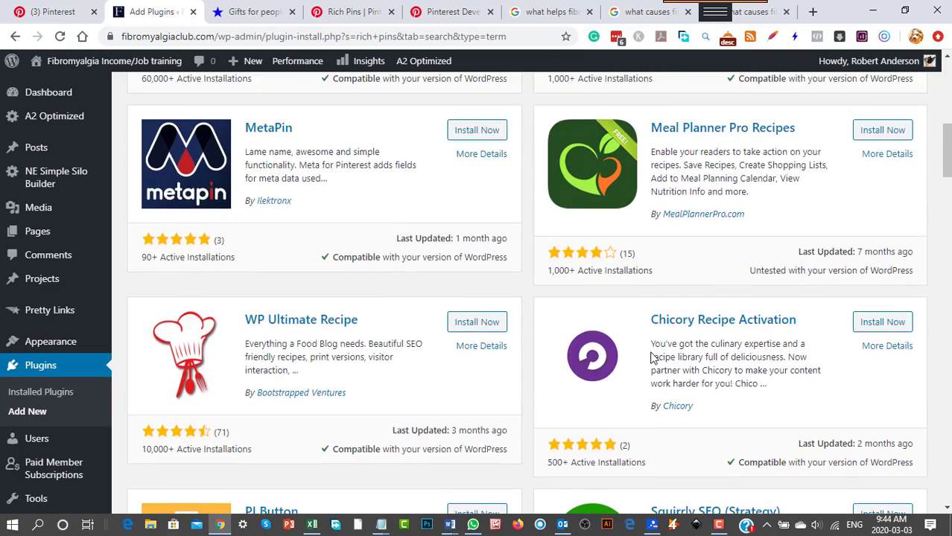
pyautogui.scroll(6, 651, 358)
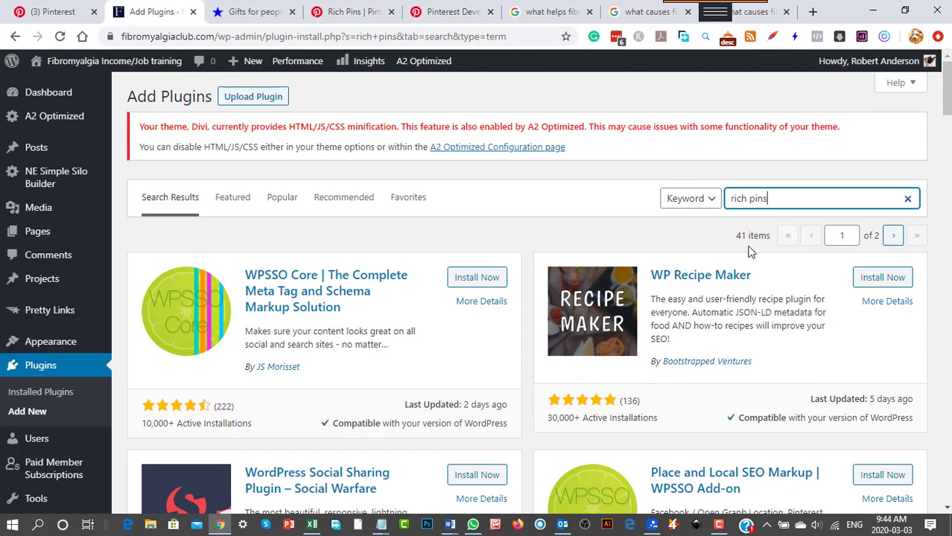
pyautogui.moveTo(782, 201); pyautogui.dragTo(713, 208)
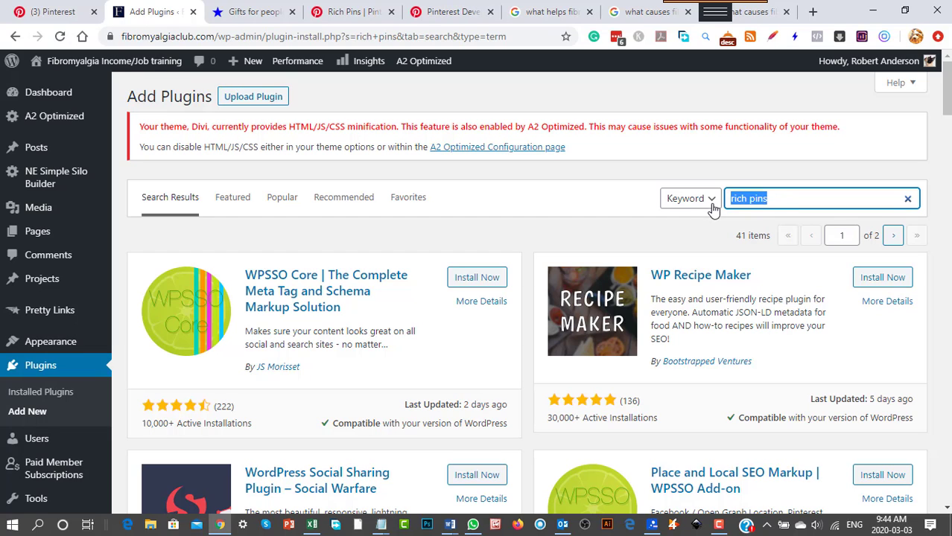
pyautogui.write('wpsso')
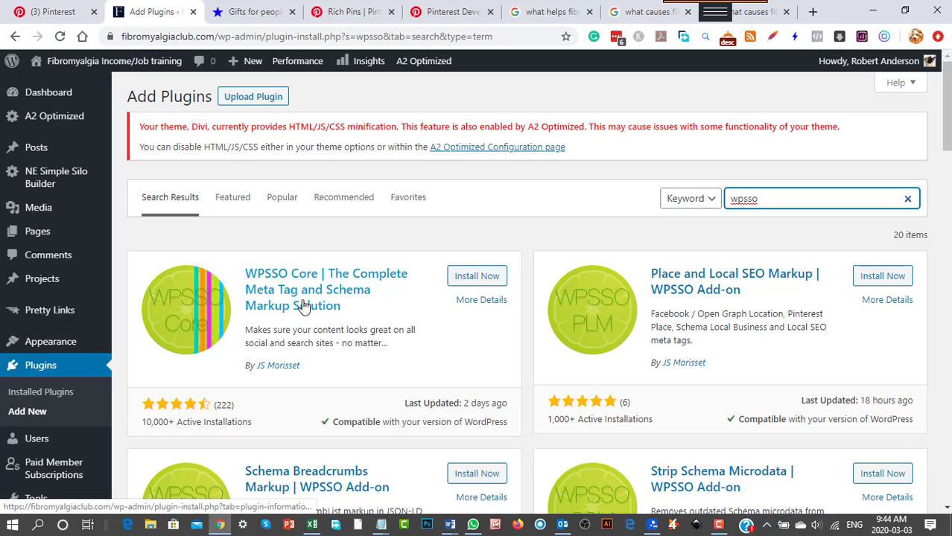
# Look through the WPSSO Core plugin and its add-ons in the plugin search results.
pyautogui.scroll(-1, 303, 305)
pyautogui.scroll(-1, 303, 306)
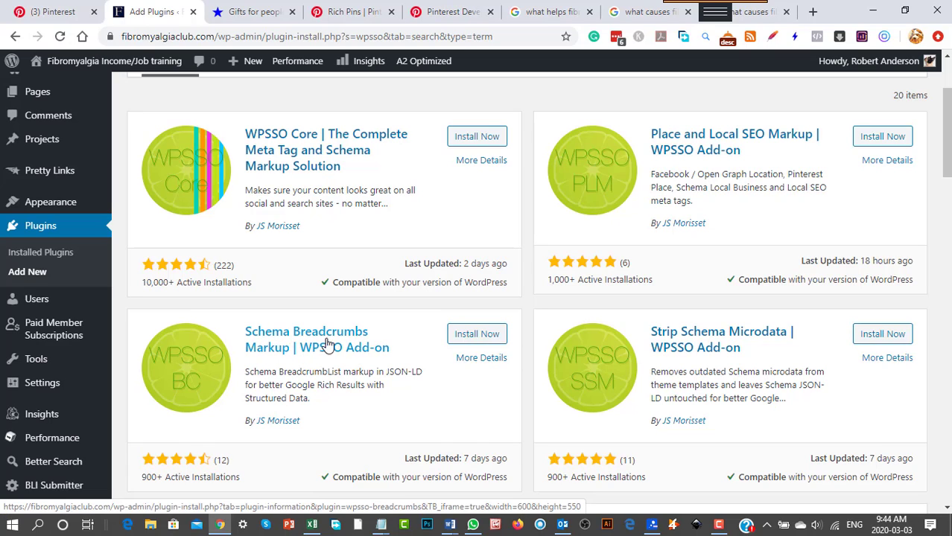
pyautogui.scroll(-3, 796, 358)
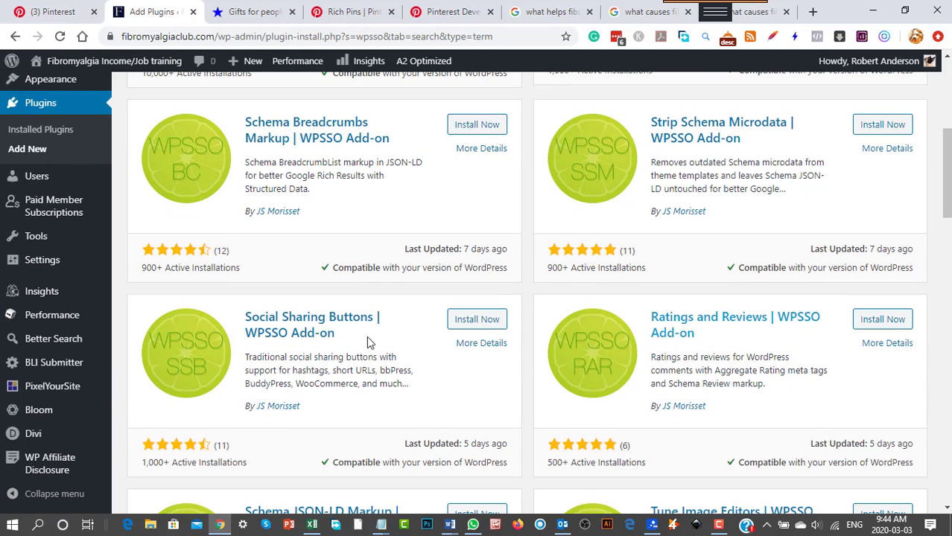
pyautogui.scroll(-1, 330, 364)
pyautogui.scroll(-1, 330, 364)
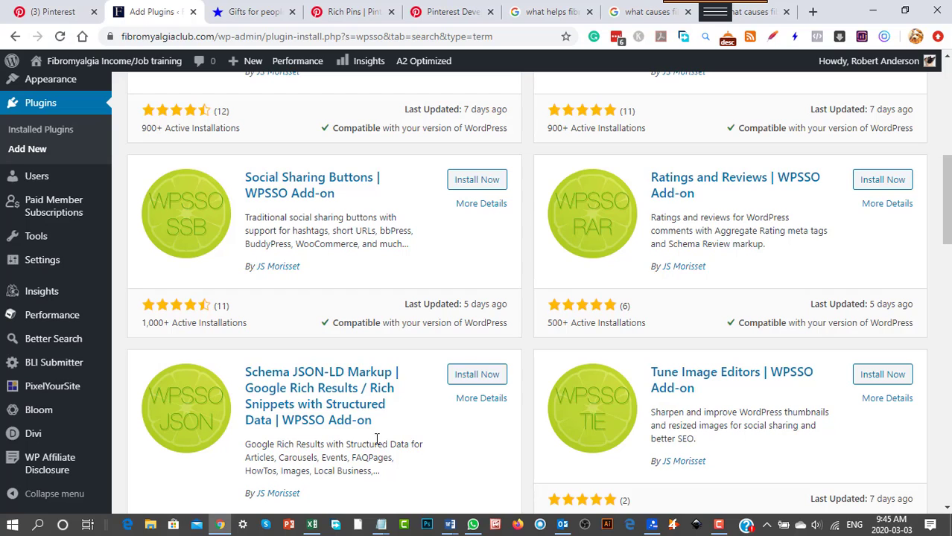
pyautogui.scroll(-1, 382, 440)
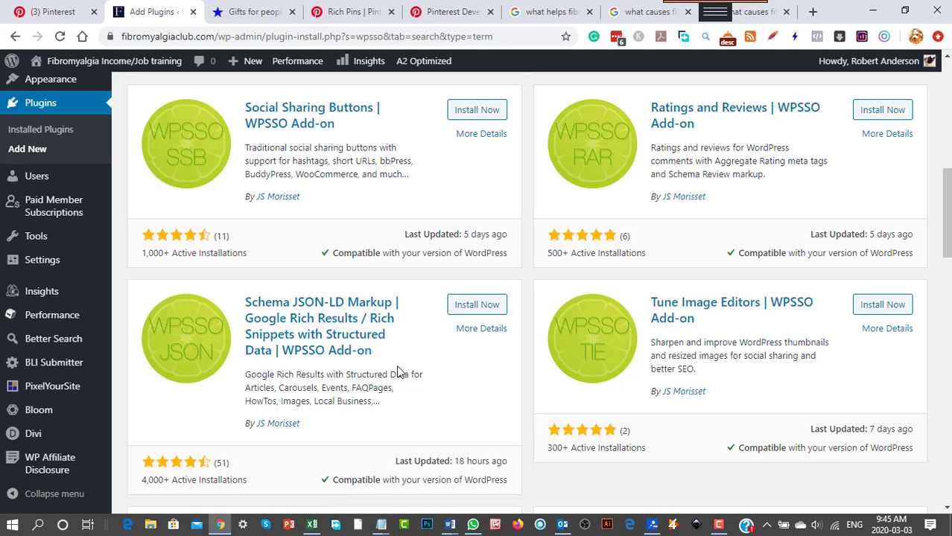
pyautogui.scroll(7, 398, 373)
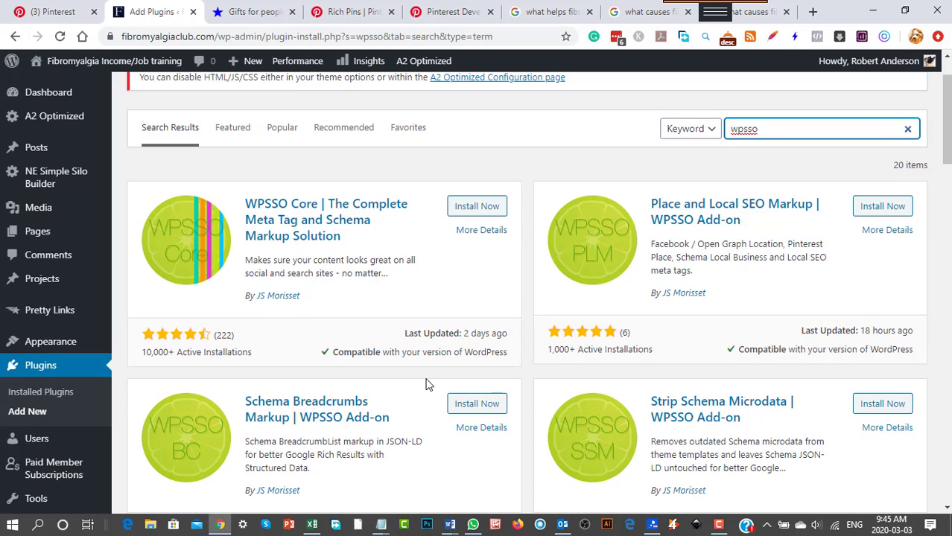
# Install and activate the plugin WPSSO Core | The Complete Meta Tag and Schema Markup Solution.
pyautogui.click(479, 208)
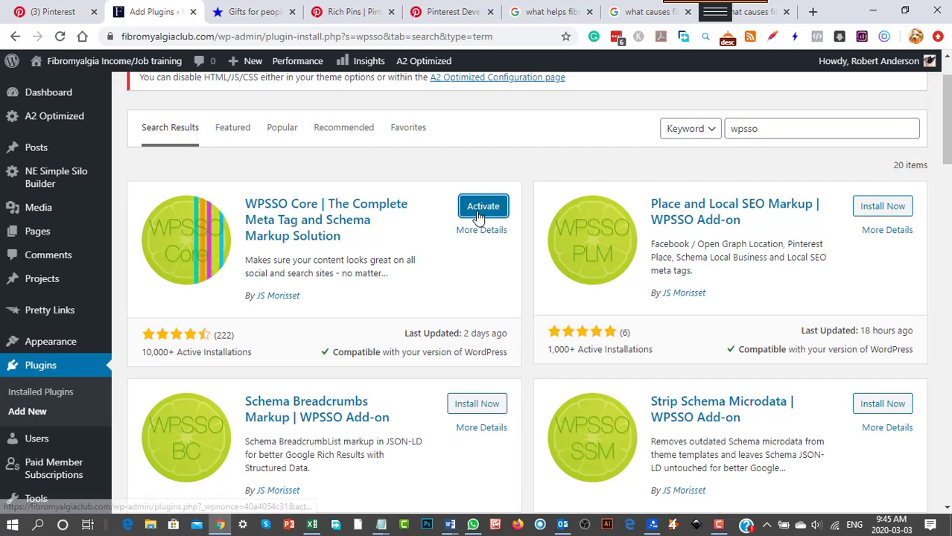
pyautogui.click(490, 209)
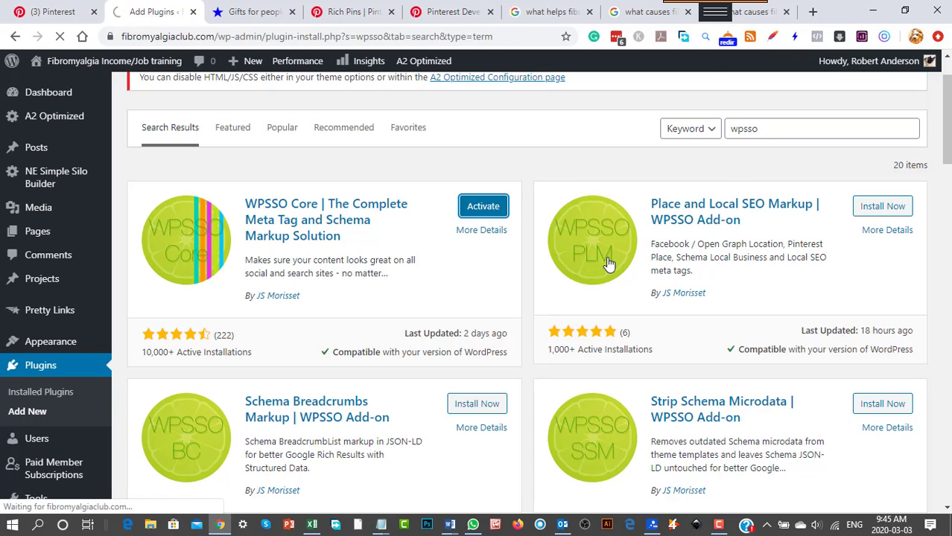
pyautogui.click(752, 12)
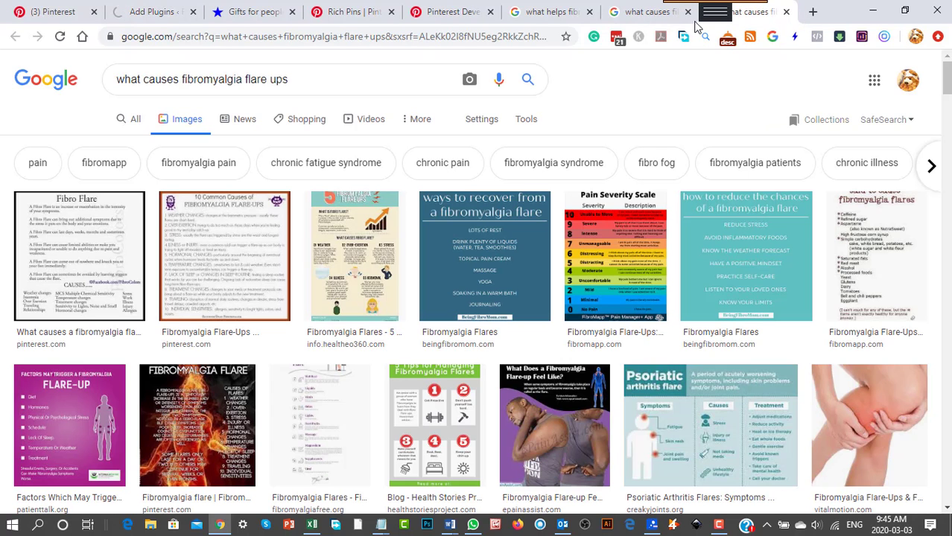
pyautogui.click(149, 12)
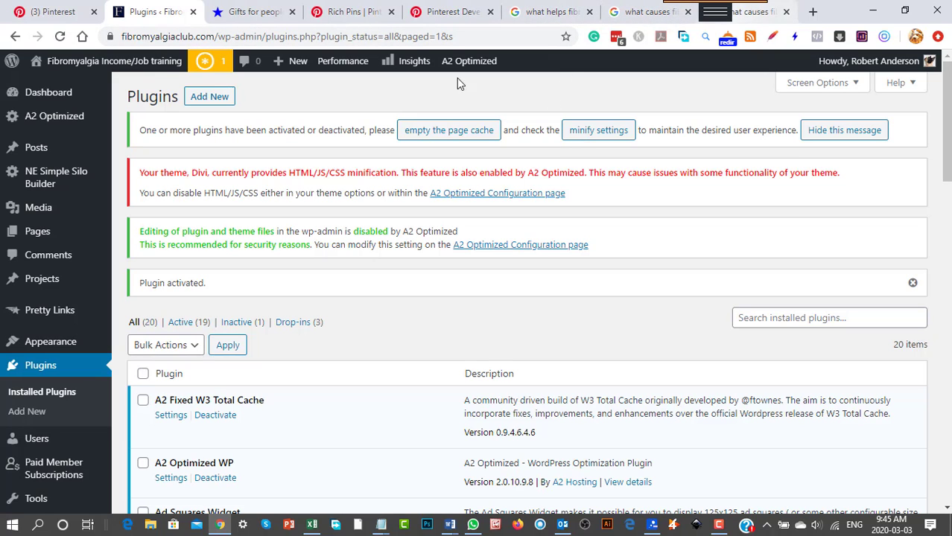
# Find the WPSSO Core entry in the list of installed plugins.
pyautogui.scroll(-2, 358, 445)
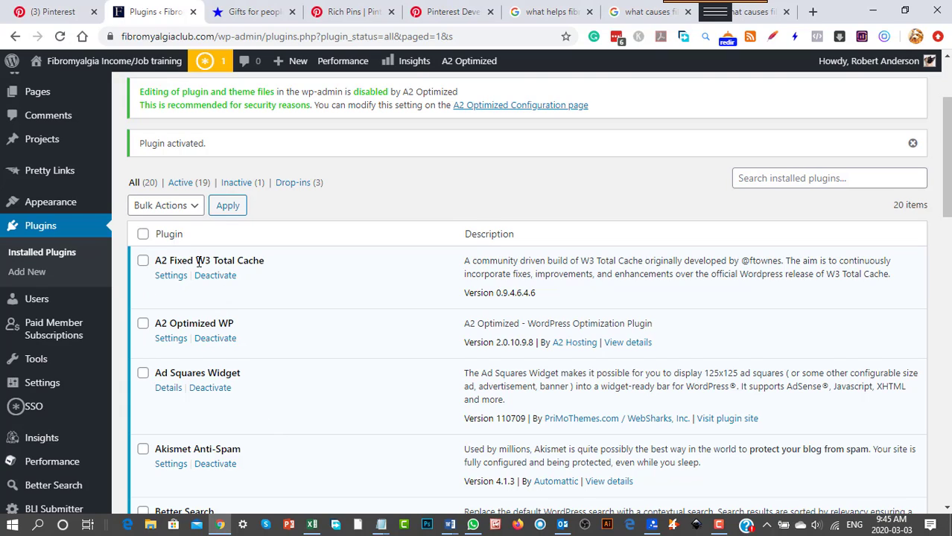
pyautogui.scroll(-2, 346, 449)
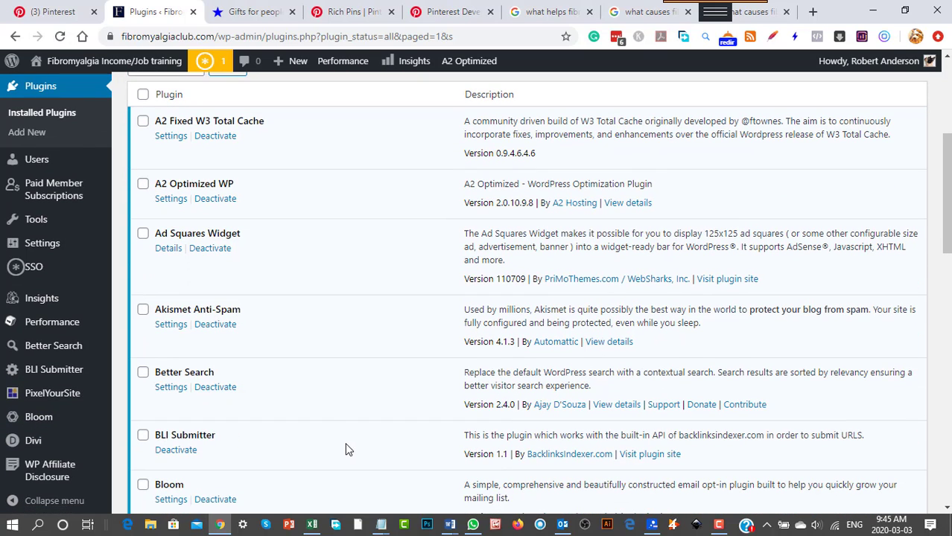
pyautogui.scroll(3, 277, 377)
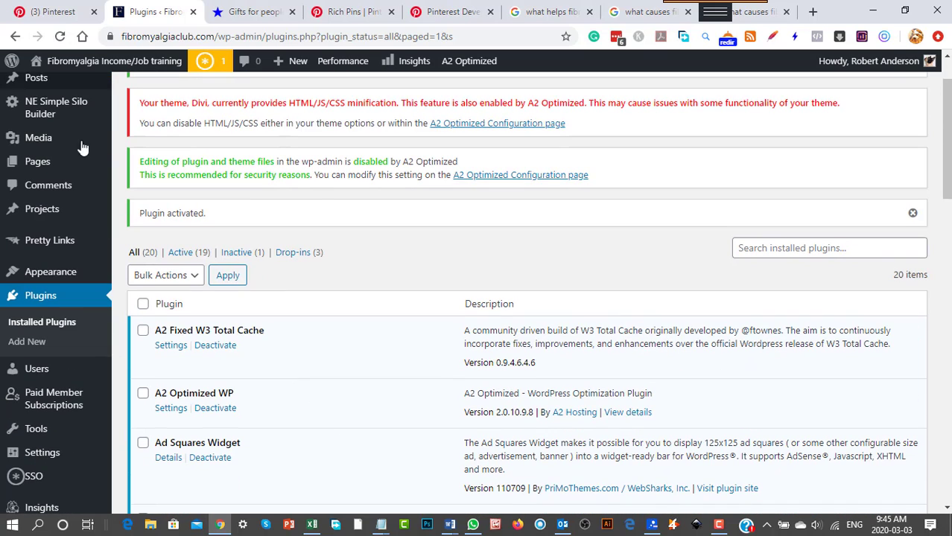
pyautogui.scroll(-3, 363, 438)
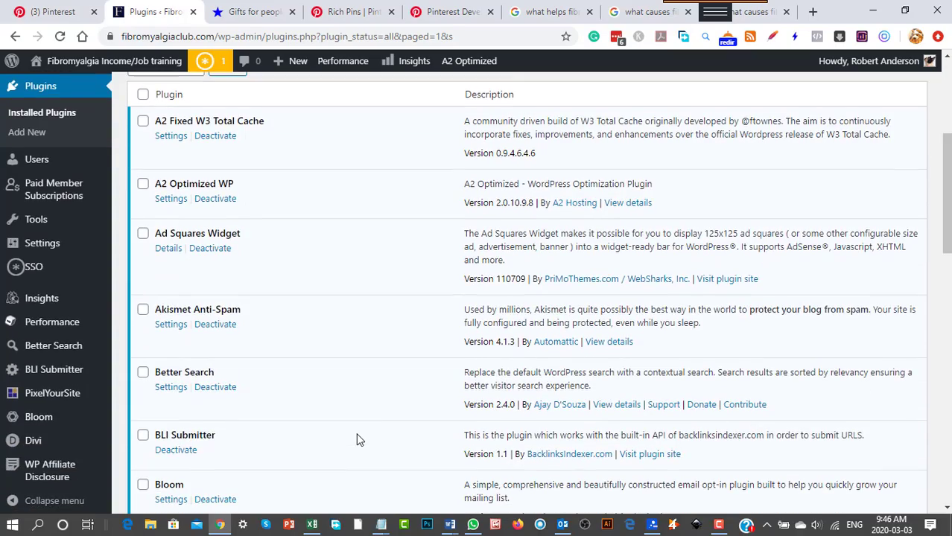
pyautogui.scroll(-1, 356, 437)
pyautogui.scroll(-8, 356, 435)
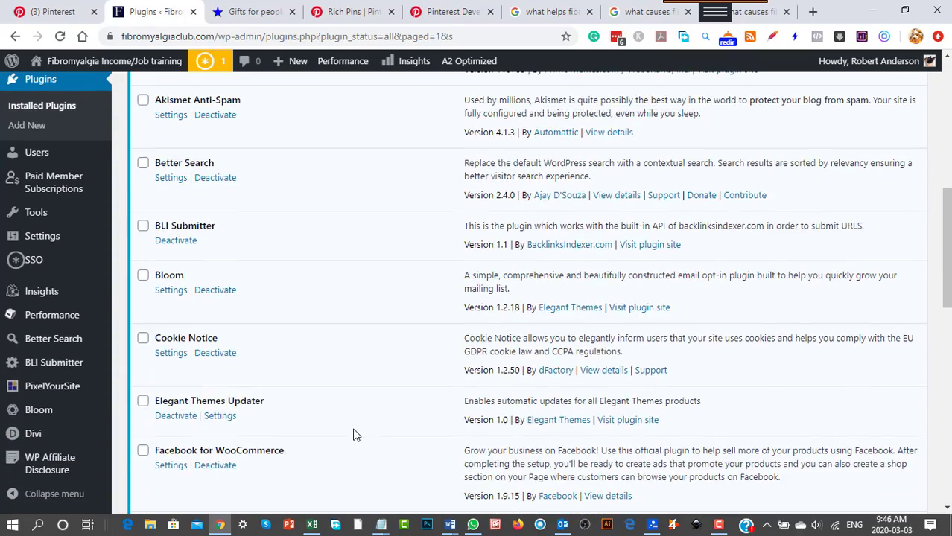
pyautogui.scroll(-4, 353, 434)
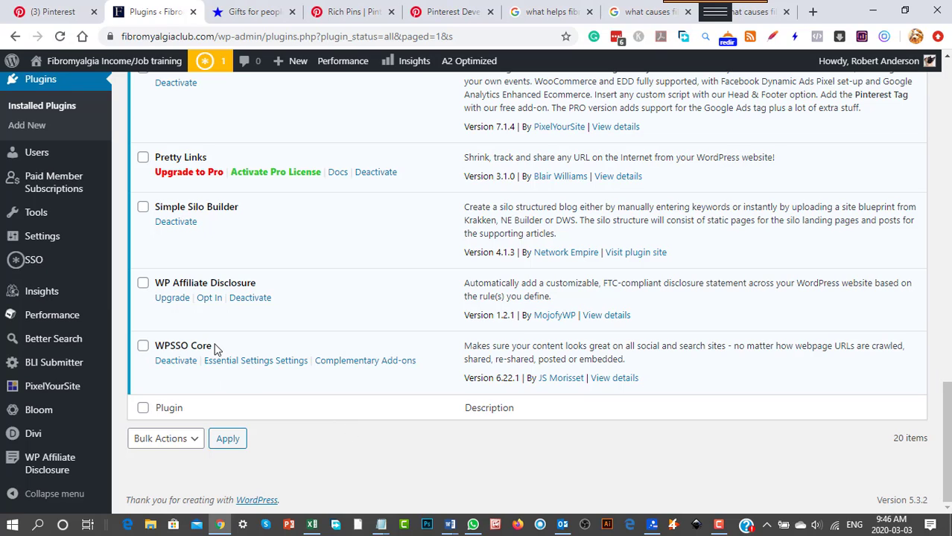
# Open the Essential Settings of the SSO plugin and check the WebSite Name and WebSite Description fields.
pyautogui.moveTo(47, 467)
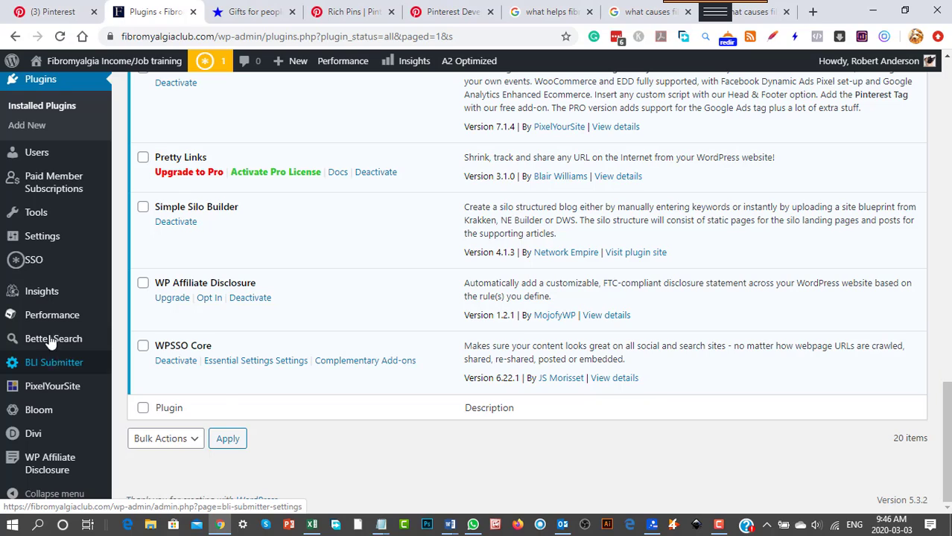
pyautogui.moveTo(35, 265)
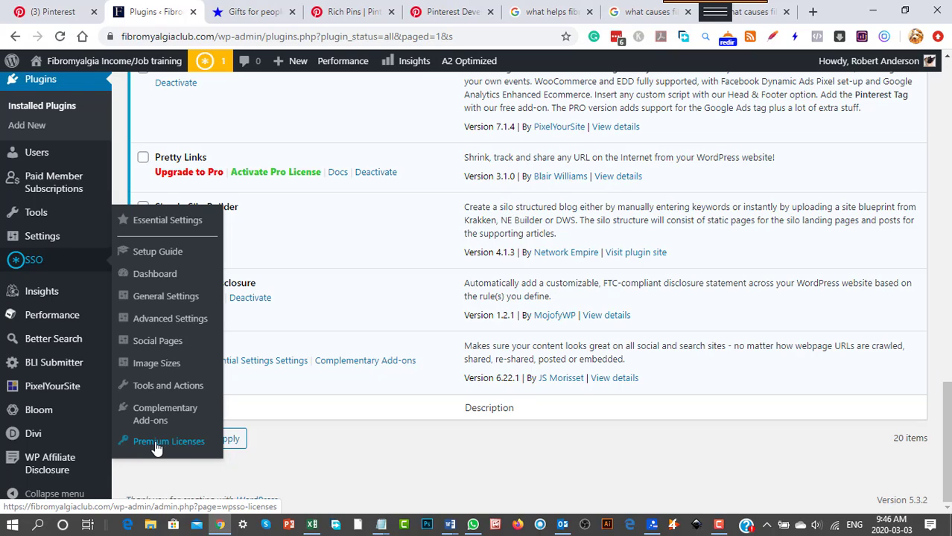
pyautogui.click(152, 226)
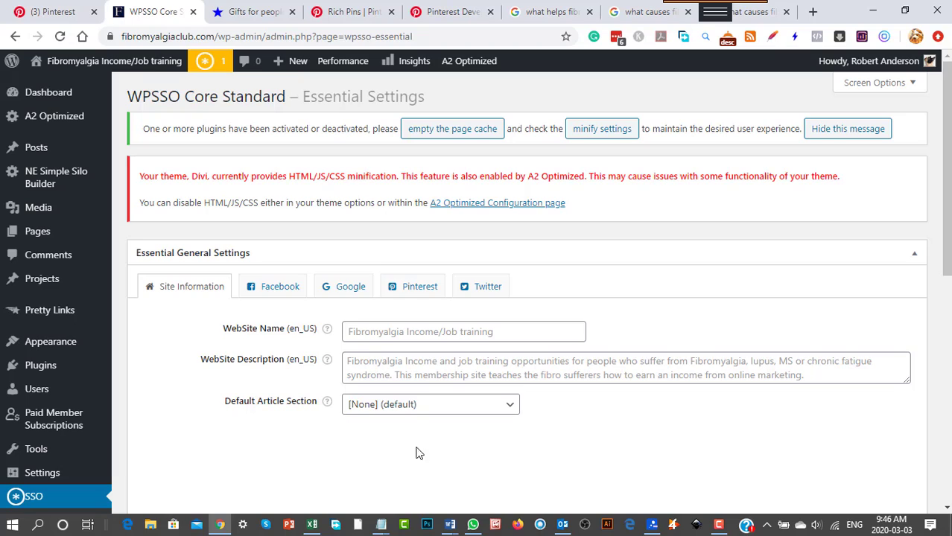
pyautogui.click(400, 334)
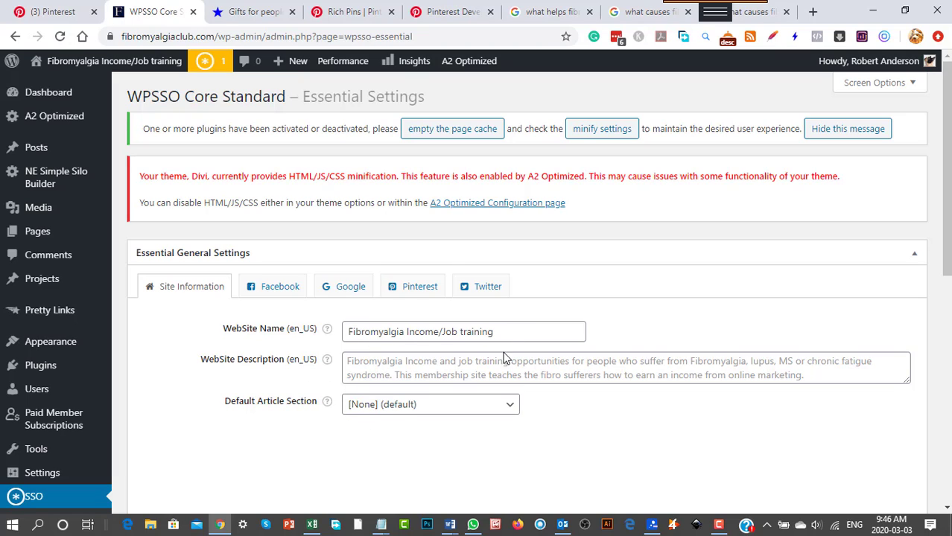
pyautogui.click(375, 372)
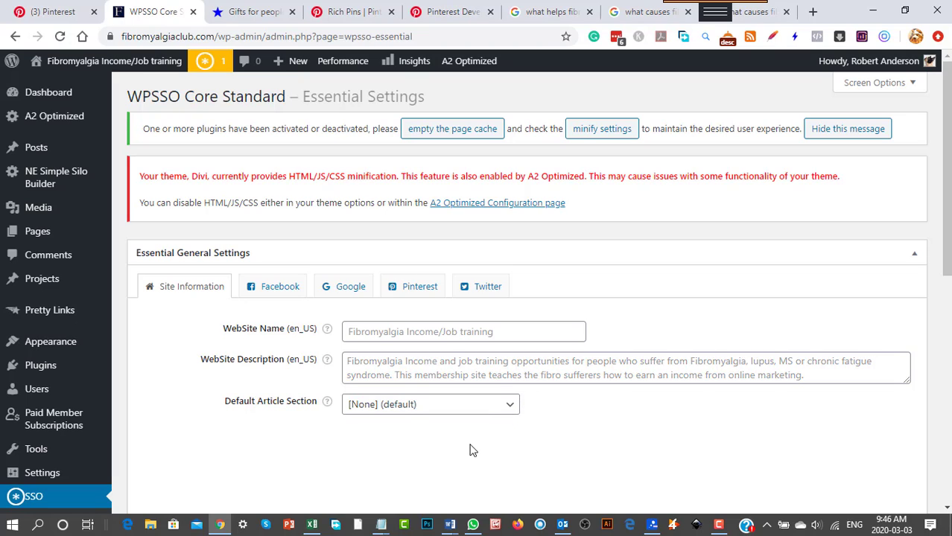
# Set the Default Article Section in the site information to Health.
pyautogui.click(493, 409)
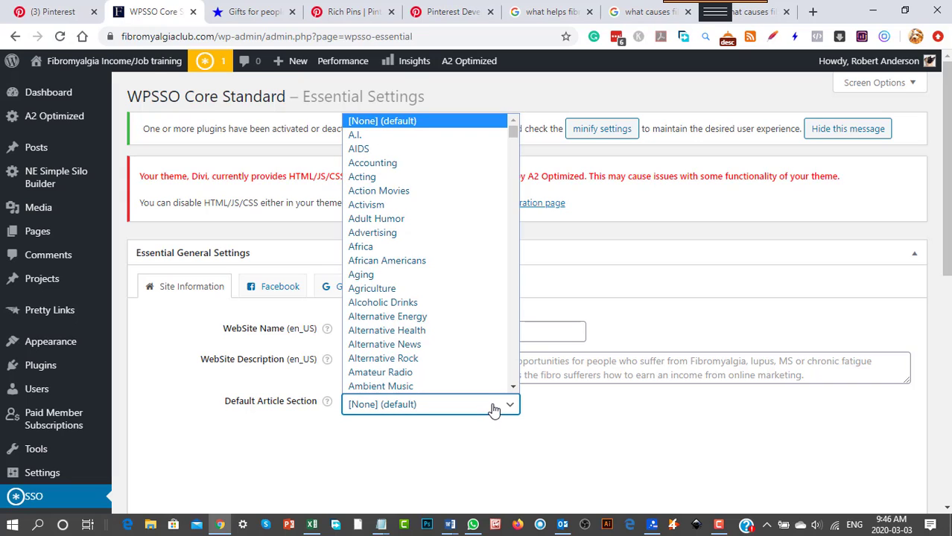
pyautogui.scroll(-5, 453, 330)
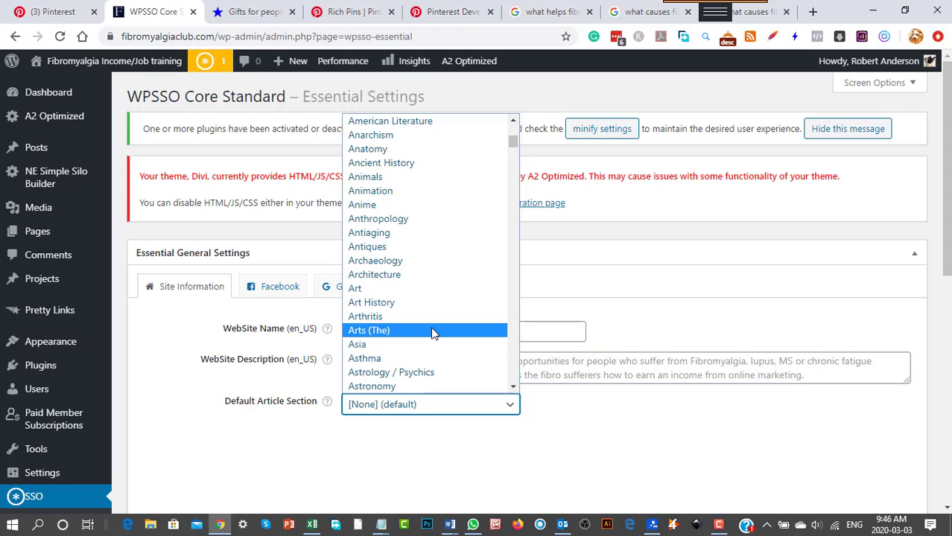
pyautogui.scroll(6, 433, 333)
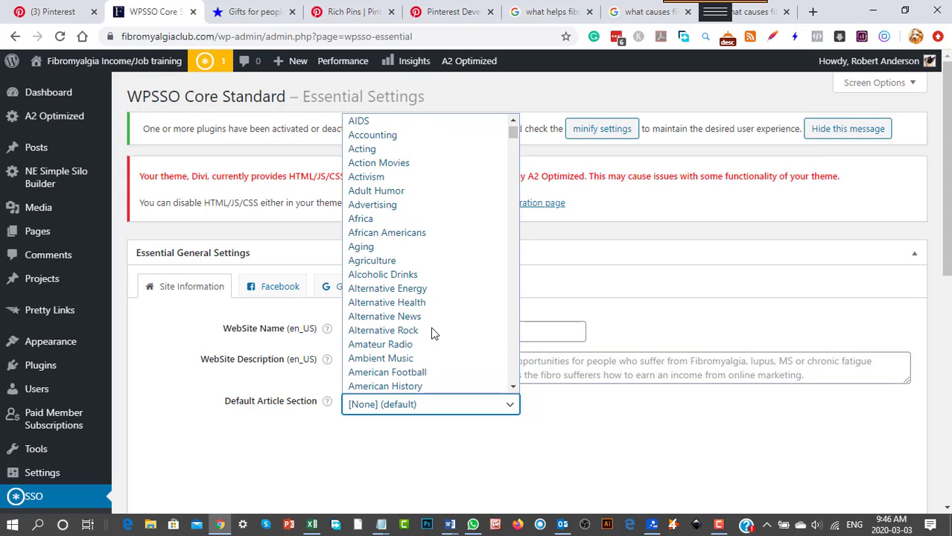
pyautogui.click(486, 435)
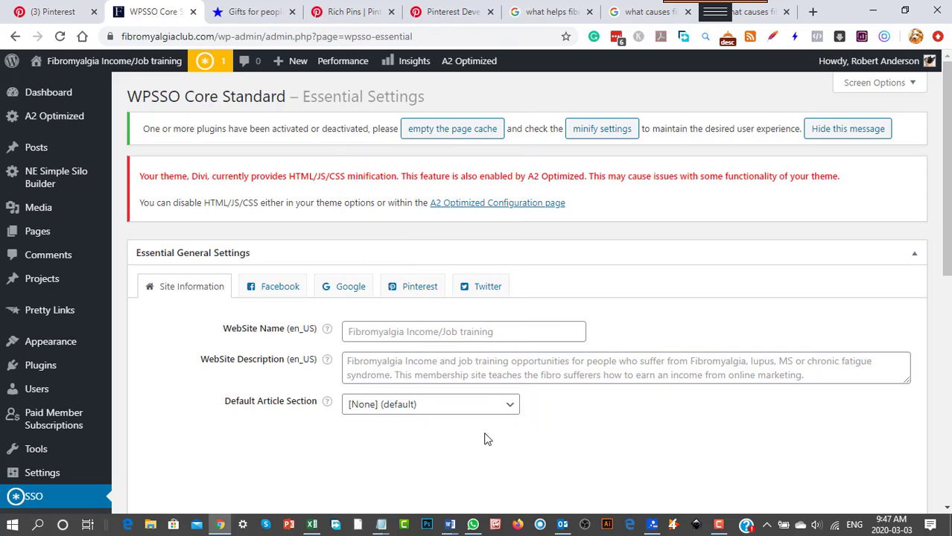
pyautogui.click(445, 412)
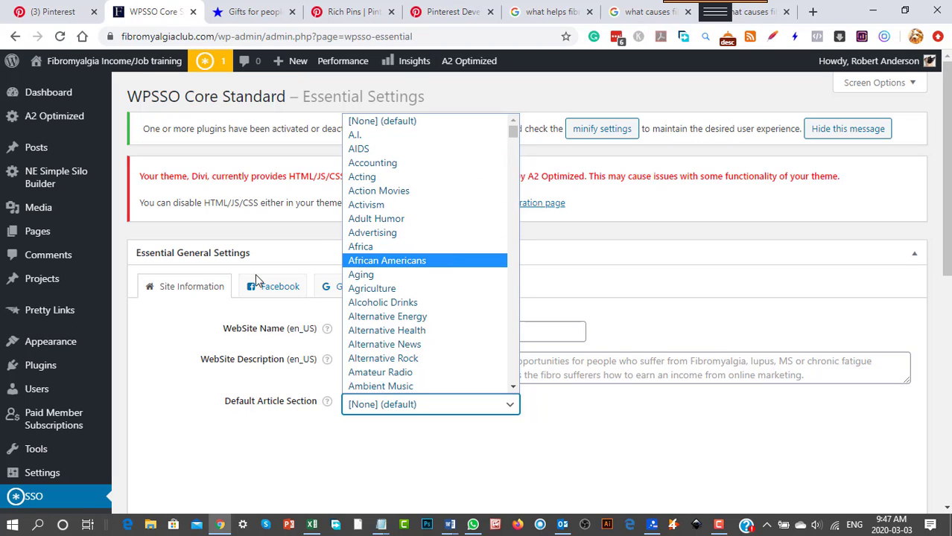
pyautogui.moveTo(14, 449)
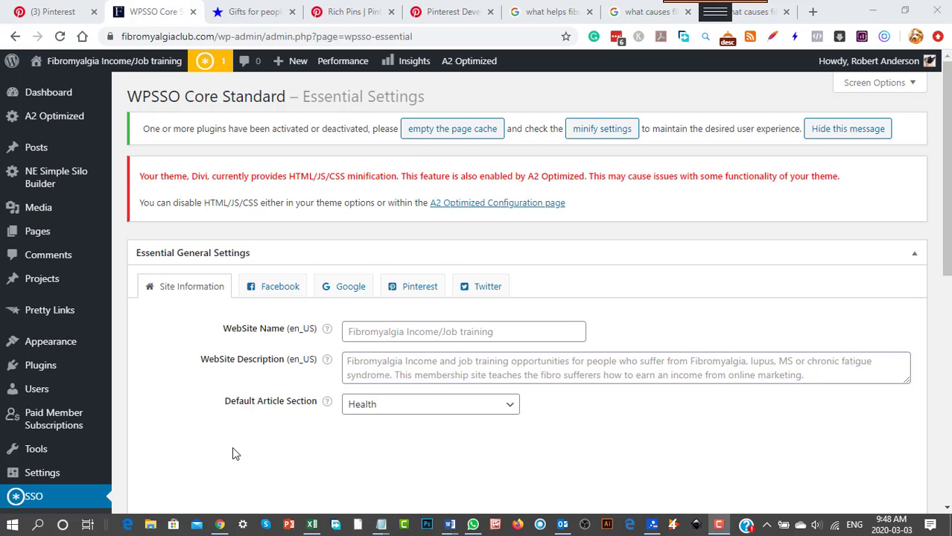
# Review the Site Information settings of WPSSO Core, minimizing the PowerPoint presentation that covers the browser.
pyautogui.scroll(-2, 233, 453)
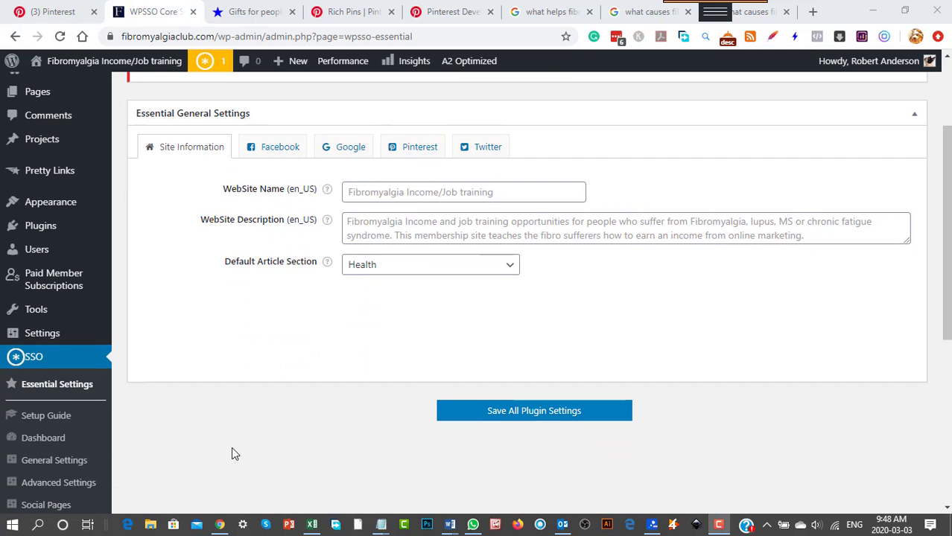
pyautogui.scroll(2, 231, 447)
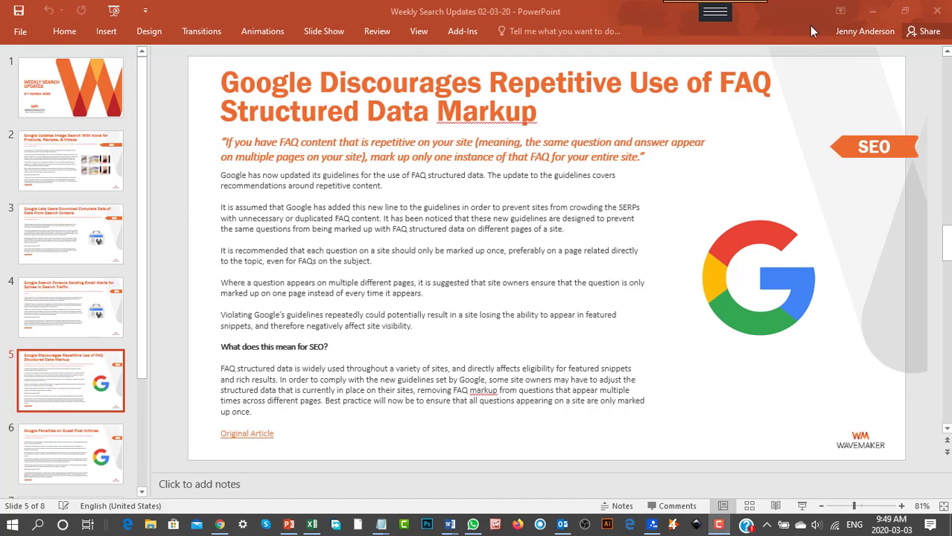
pyautogui.click(872, 11)
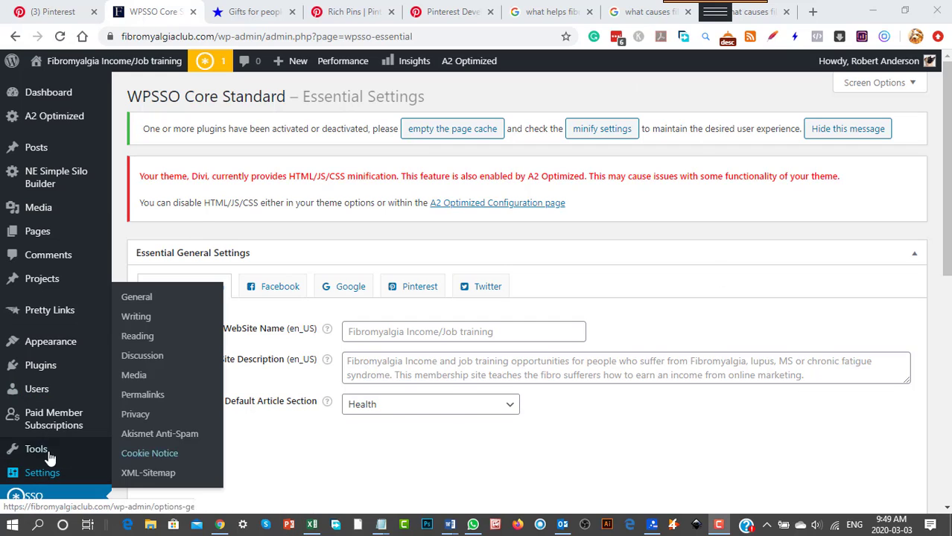
pyautogui.scroll(-1, 657, 427)
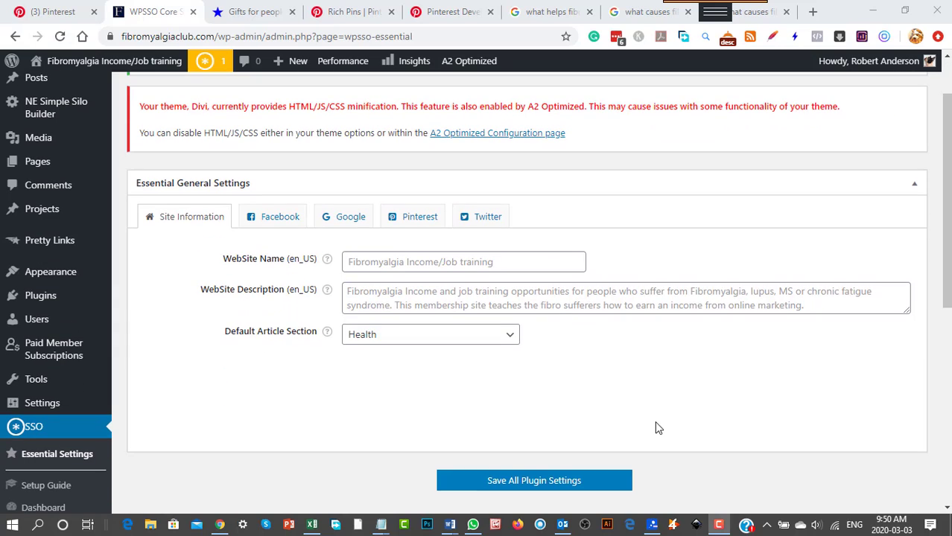
pyautogui.scroll(1, 580, 402)
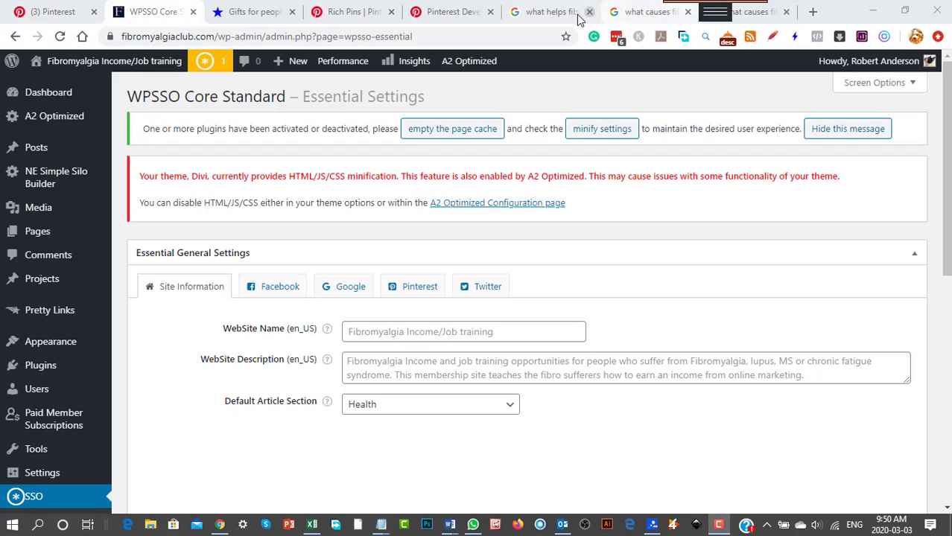
# Open the Google Shopping results for "what helps fibromyalgia flare ups" in a separate tab and look through the listed products.
pyautogui.click(548, 12)
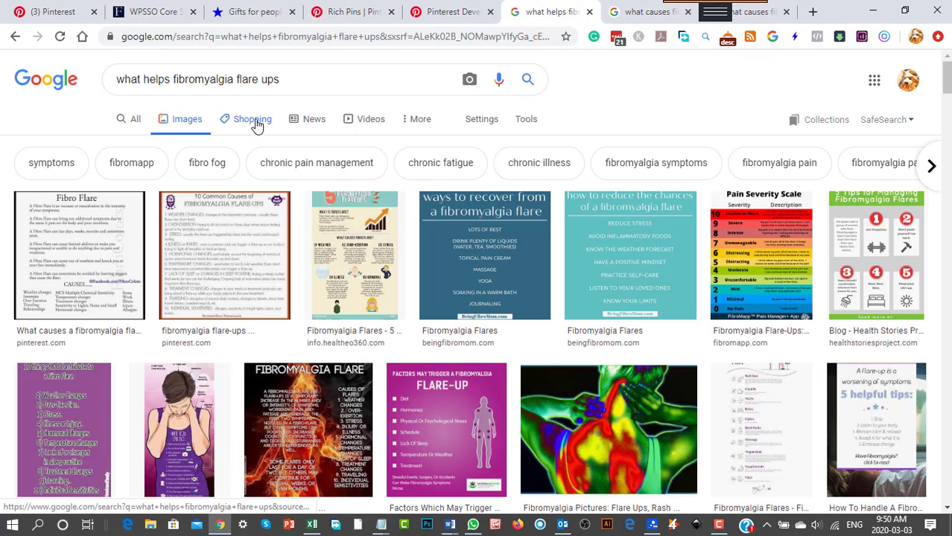
pyautogui.rightClick(254, 127)
pyautogui.click(288, 132)
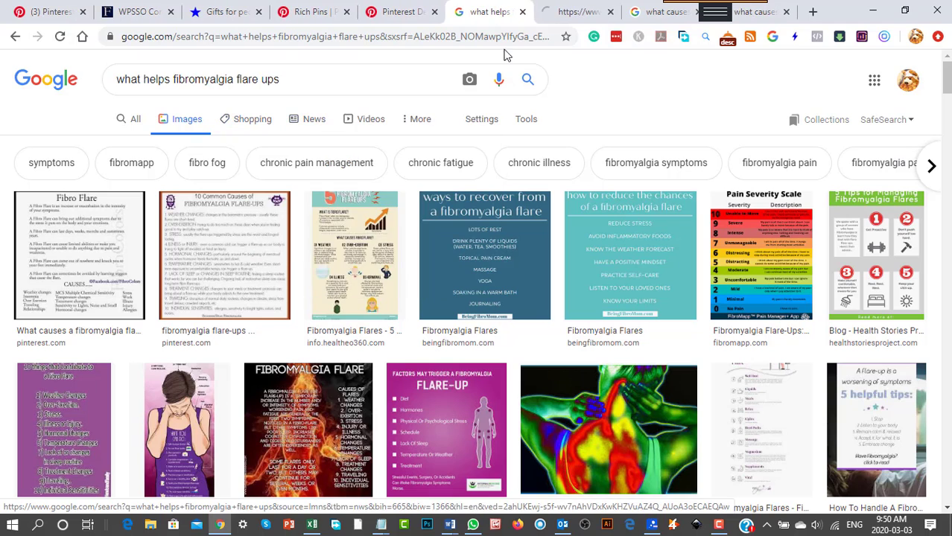
pyautogui.click(580, 15)
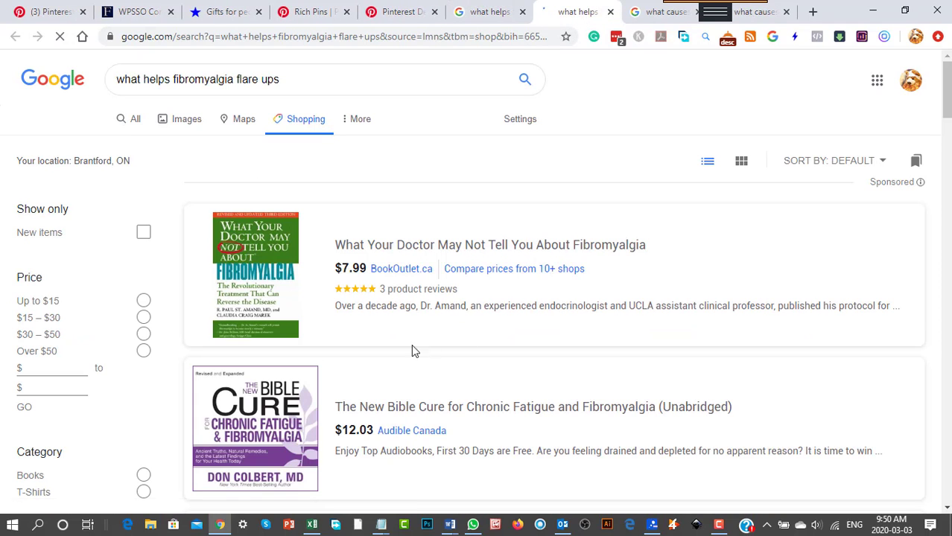
pyautogui.scroll(-4, 628, 439)
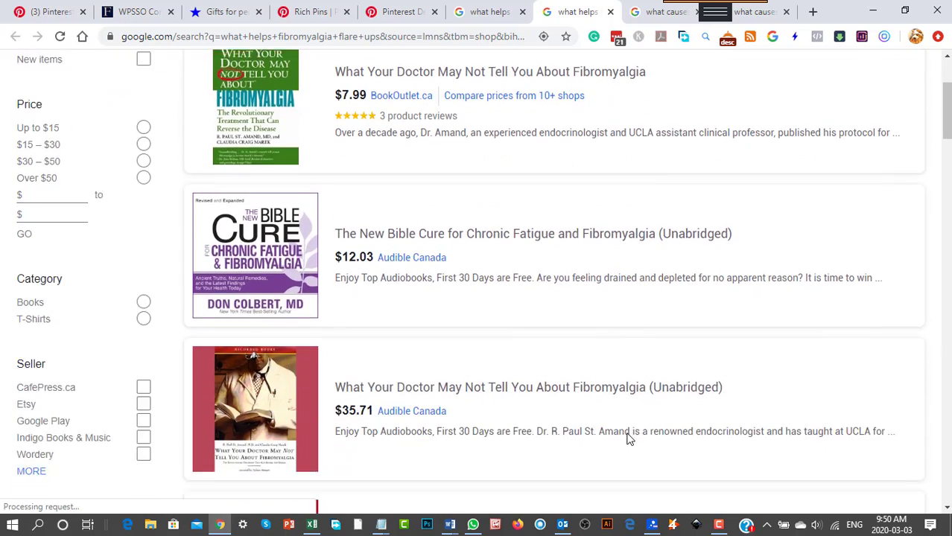
pyautogui.scroll(1, 625, 436)
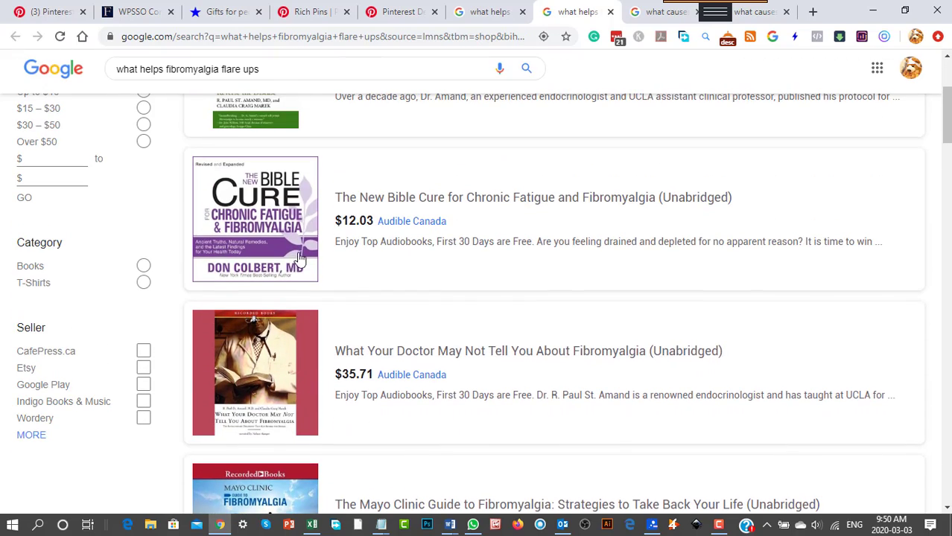
pyautogui.scroll(3, 299, 251)
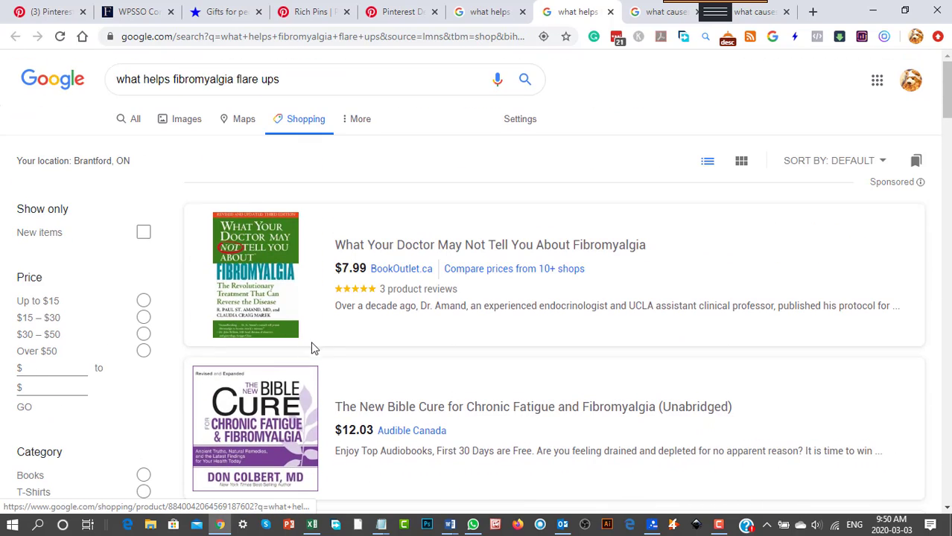
pyautogui.scroll(-6, 531, 361)
pyautogui.scroll(-5, 531, 367)
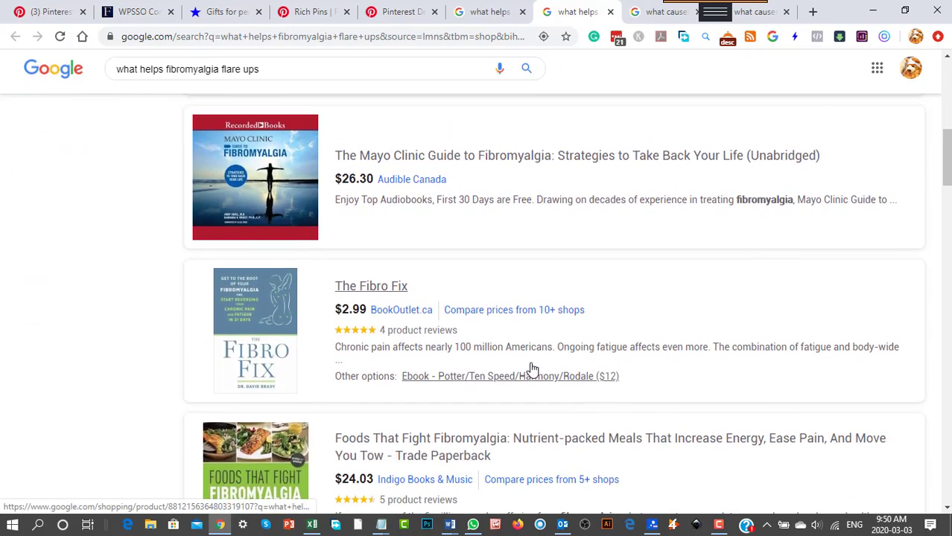
pyautogui.scroll(5, 531, 370)
pyautogui.scroll(7, 531, 370)
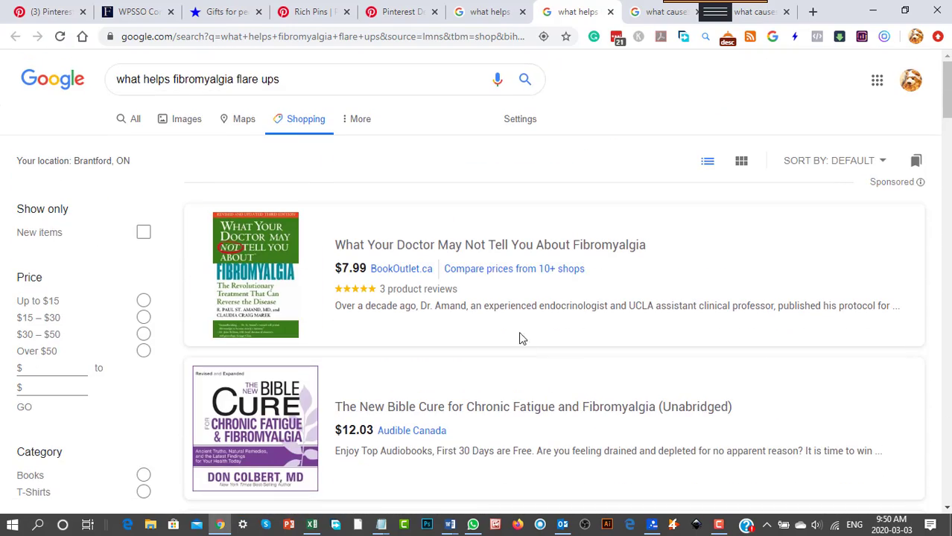
# Return to the WPSSO Core Essential Settings and review the Facebook, Google, Pinterest and Twitter options.
pyautogui.click(153, 19)
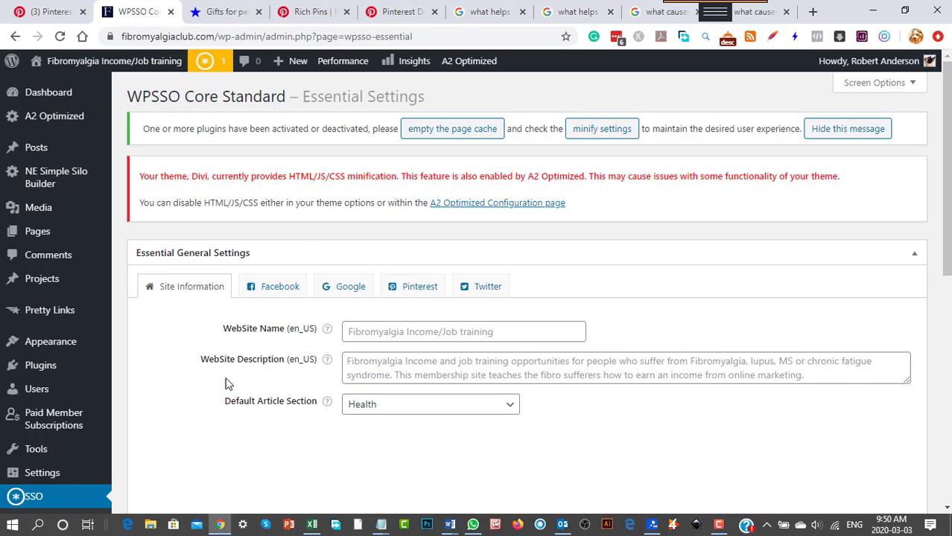
pyautogui.click(272, 291)
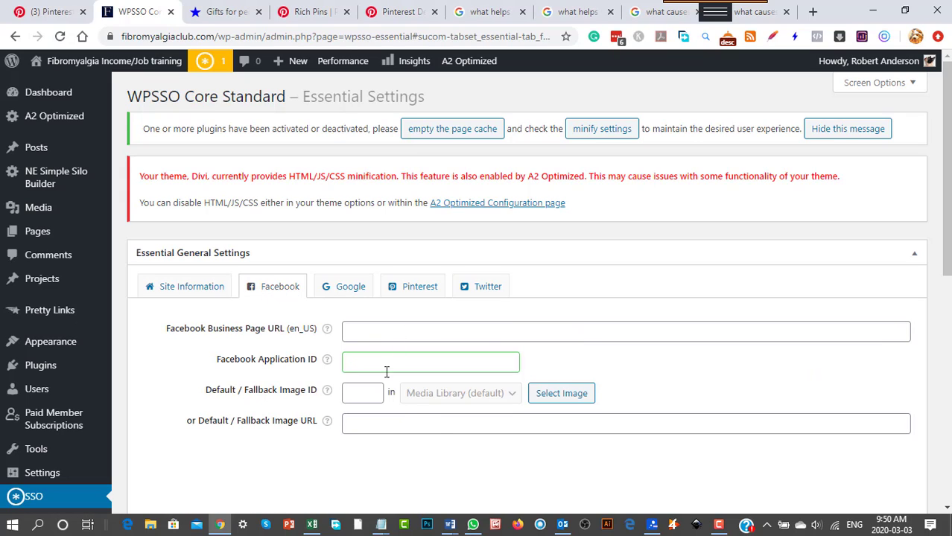
pyautogui.click(345, 289)
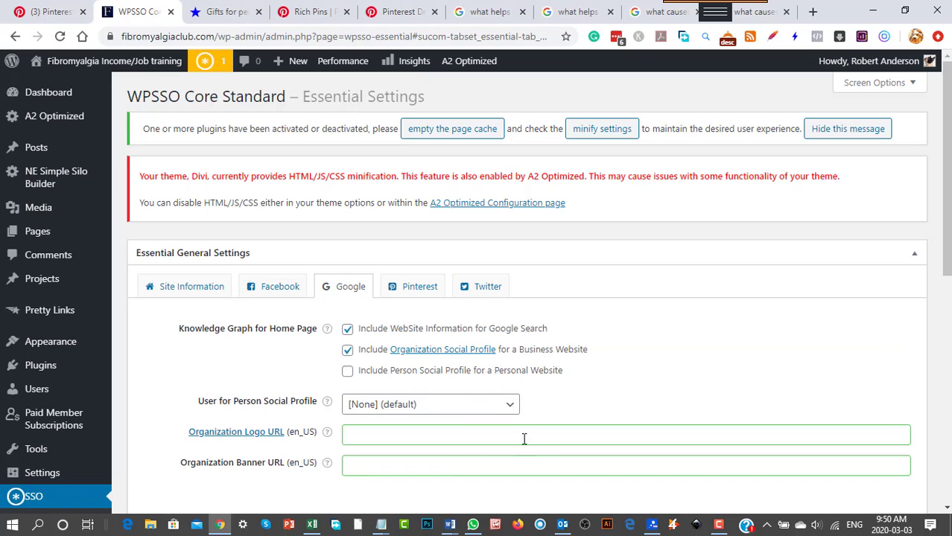
pyautogui.click(420, 290)
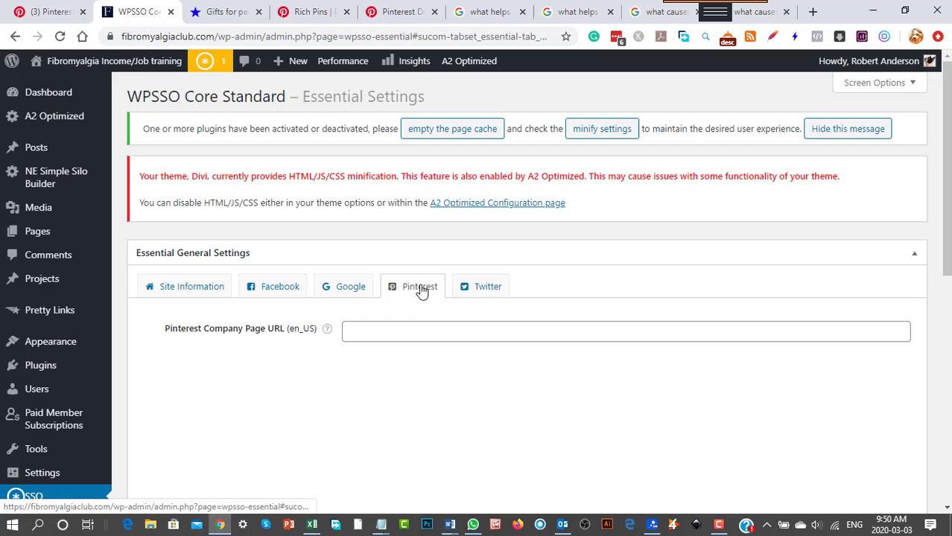
pyautogui.click(486, 292)
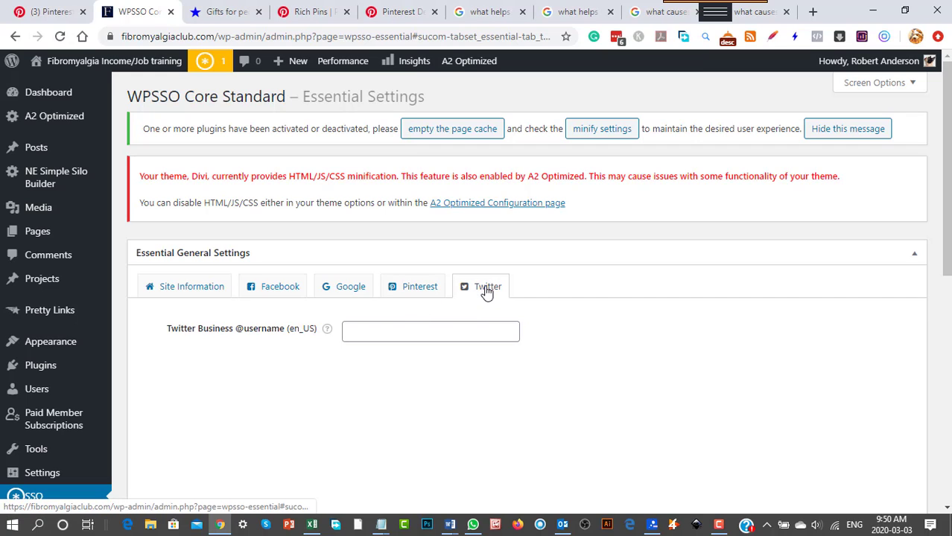
pyautogui.click(416, 290)
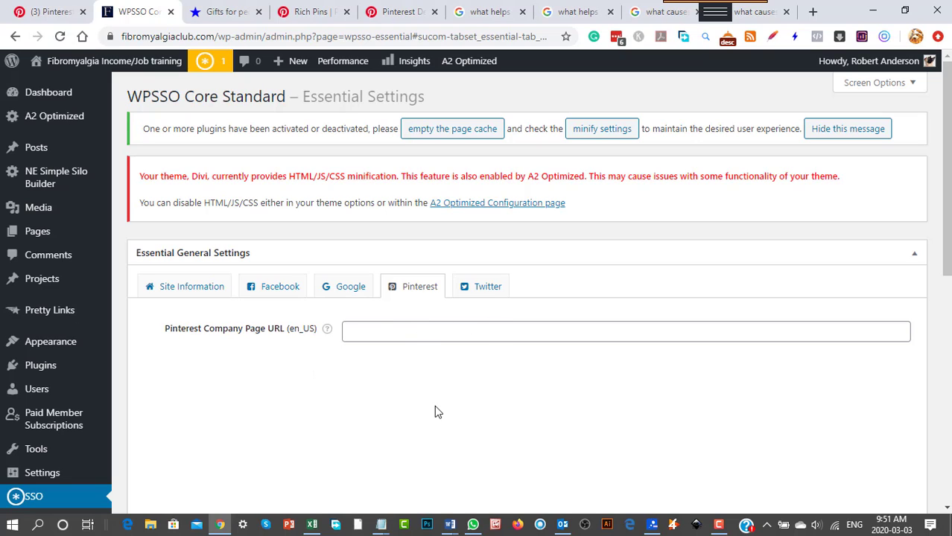
pyautogui.scroll(-2, 436, 408)
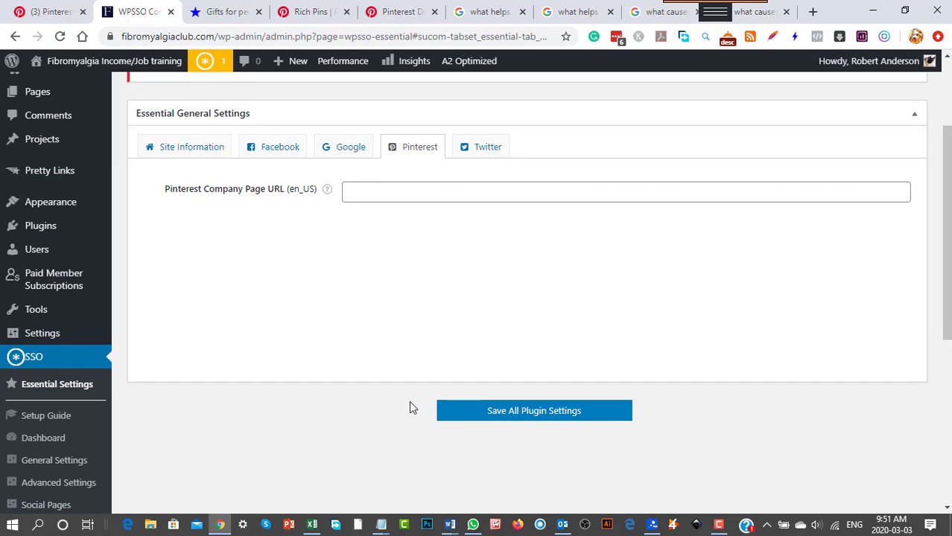
# Open the WPSSO Core Setup Guide and read its sections from Business Social Accounts through Validation Tools.
pyautogui.click(57, 422)
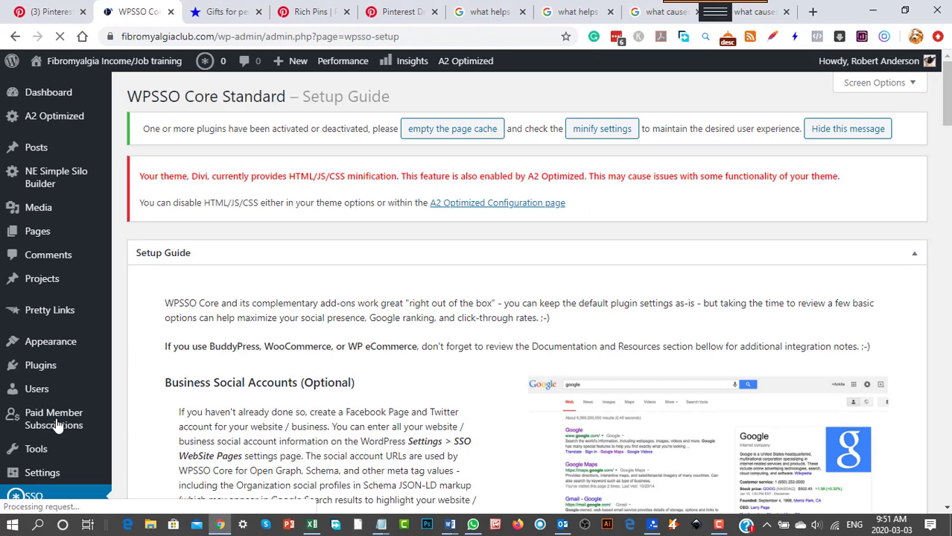
pyautogui.scroll(-1, 512, 339)
pyautogui.scroll(-2, 511, 343)
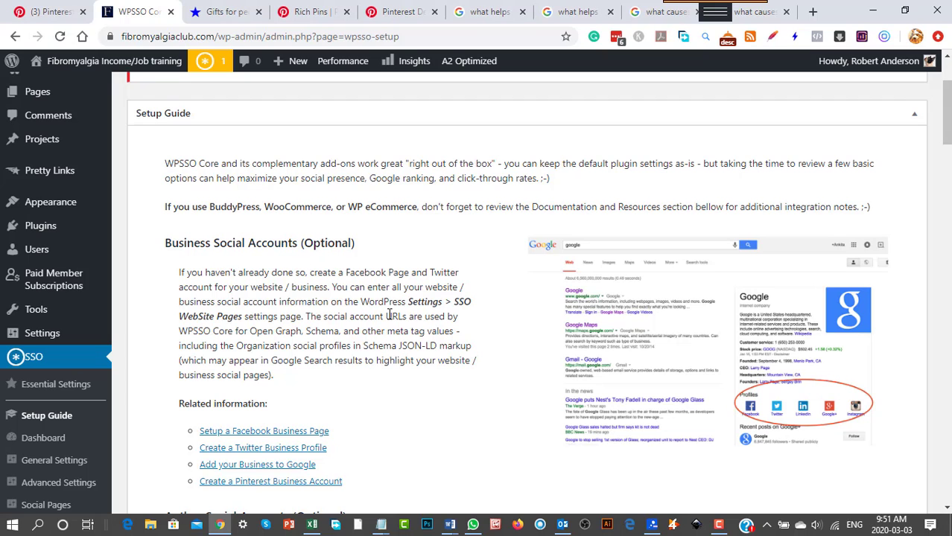
pyautogui.scroll(-3, 389, 318)
pyautogui.scroll(-1, 389, 321)
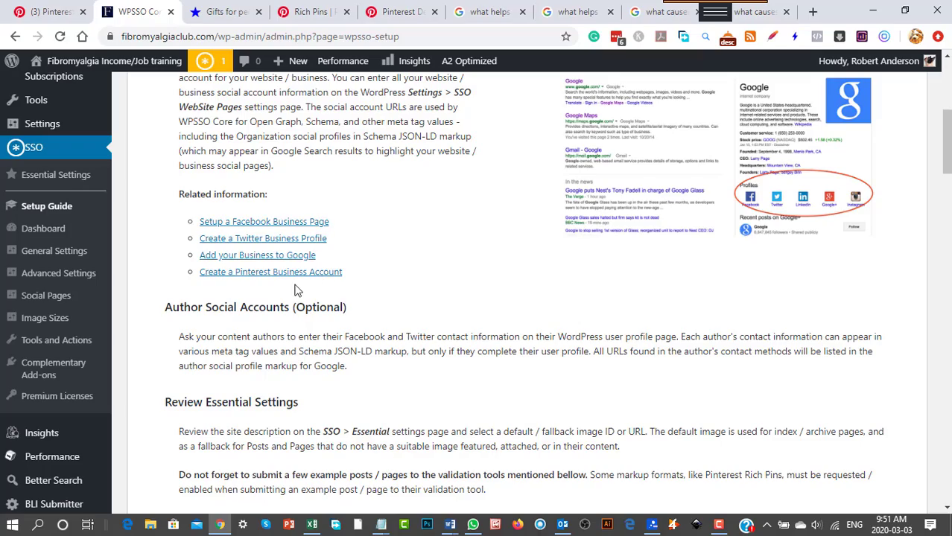
pyautogui.scroll(-5, 399, 335)
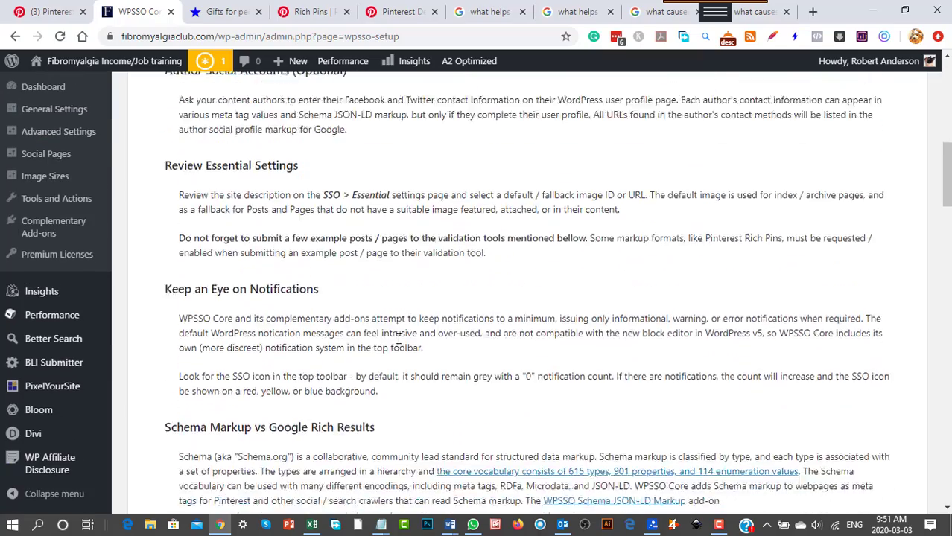
pyautogui.scroll(-1, 401, 345)
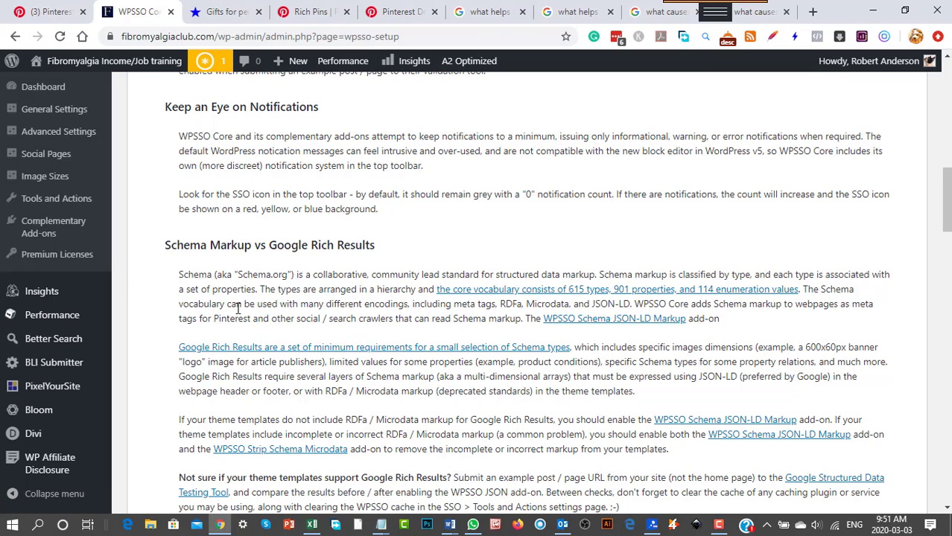
pyautogui.scroll(-3, 307, 350)
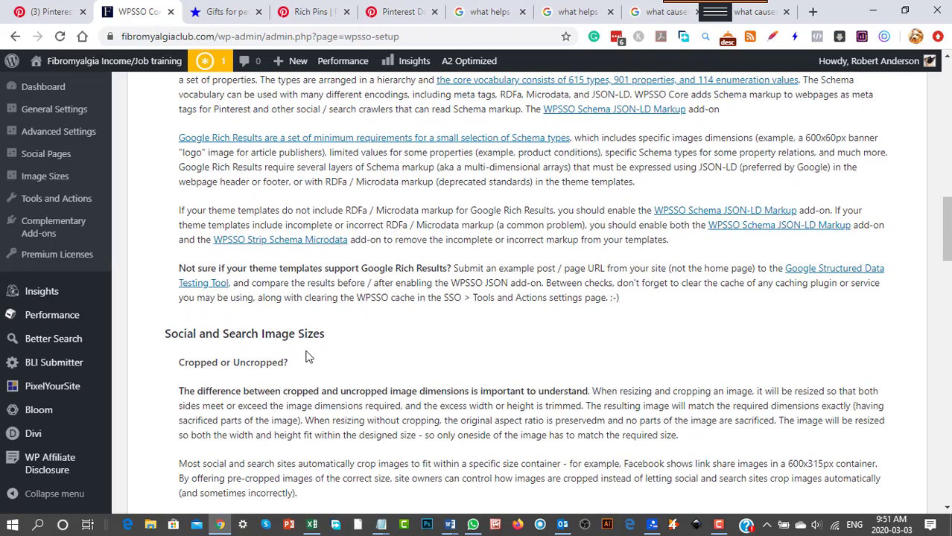
pyautogui.scroll(-3, 311, 358)
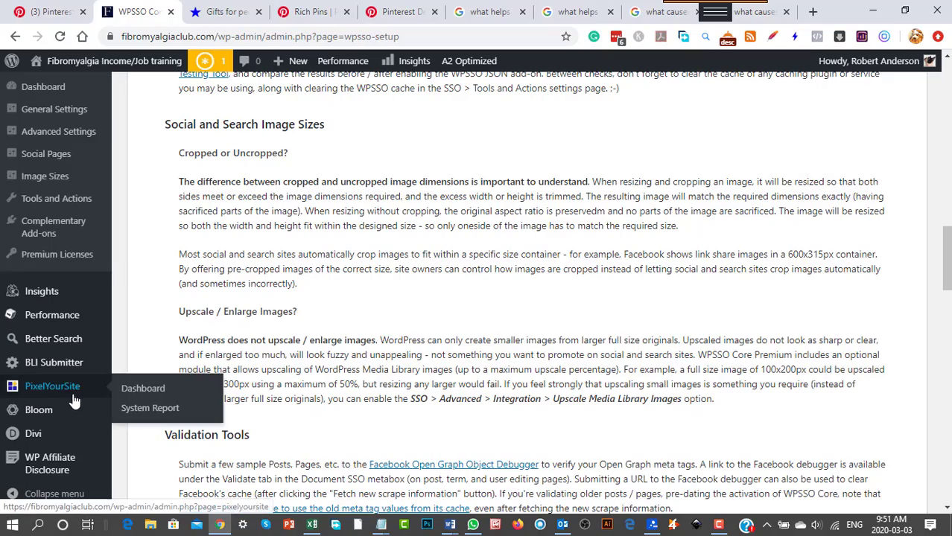
pyautogui.scroll(-2, 37, 413)
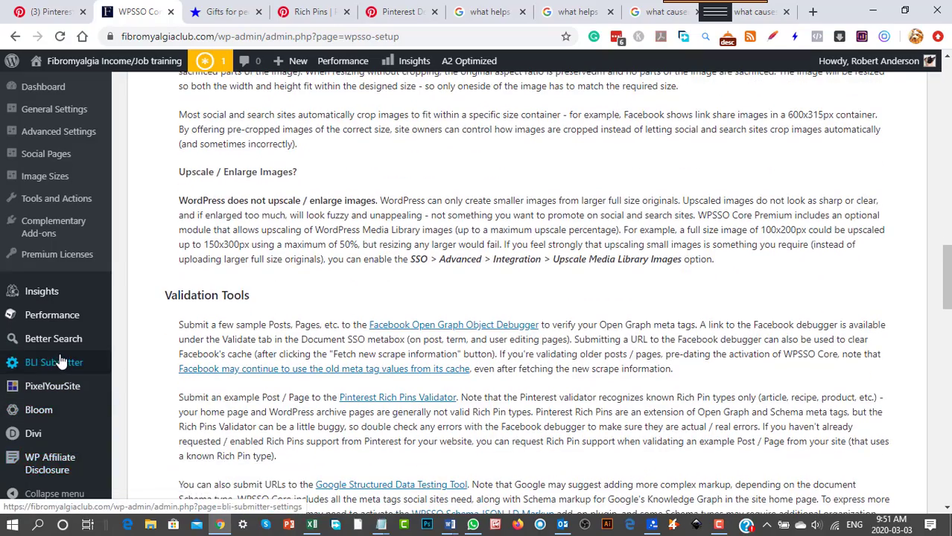
# Open the General Settings of WPSSO Core and check the Site Information and Specific Sites and Publishers sections.
pyautogui.scroll(2, 61, 358)
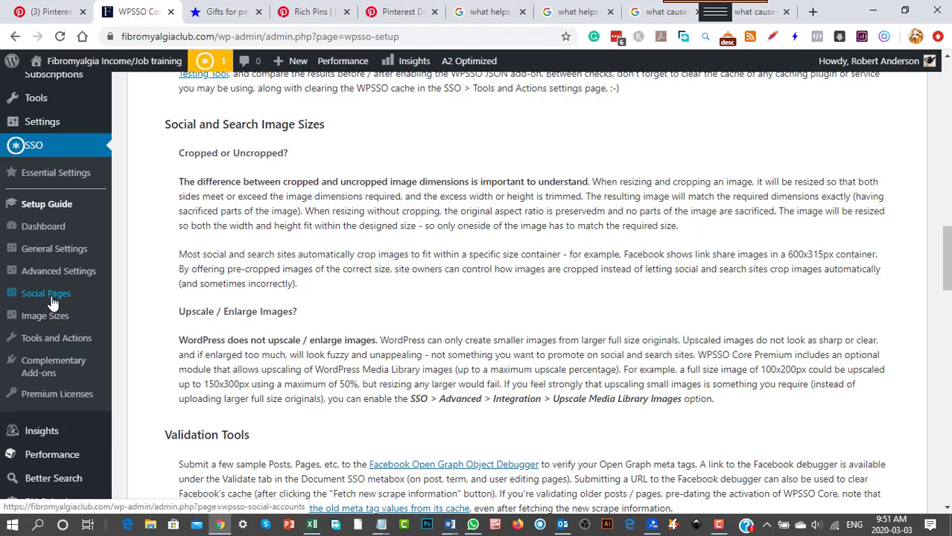
pyautogui.click(54, 250)
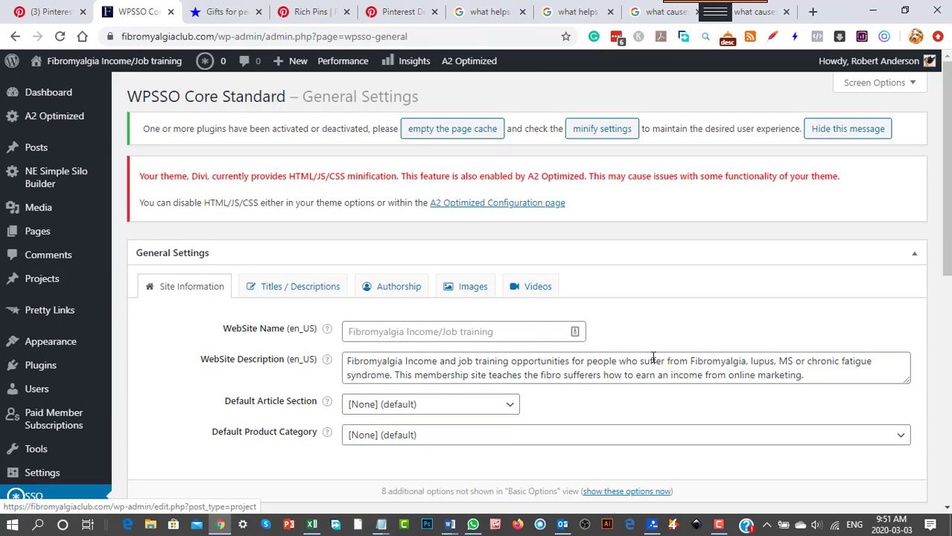
pyautogui.scroll(-2, 242, 427)
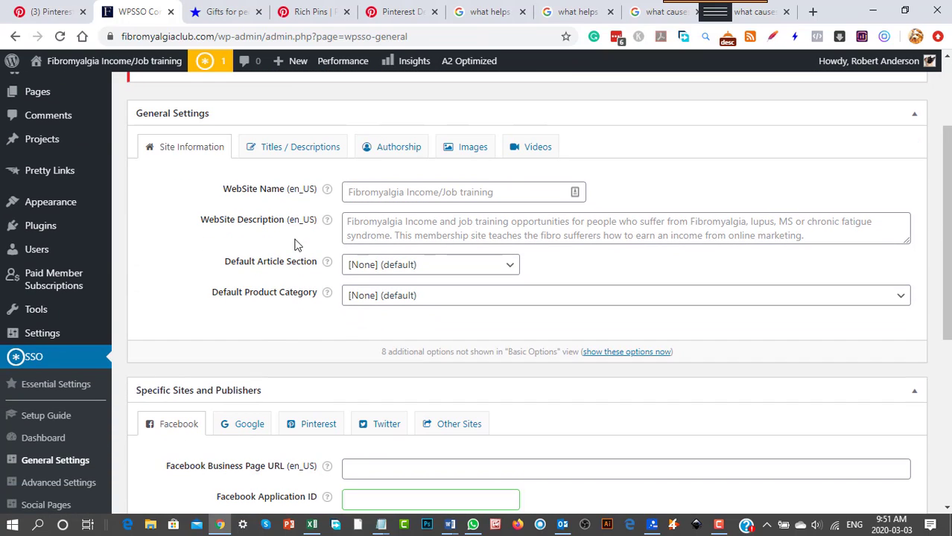
pyautogui.scroll(-2, 382, 345)
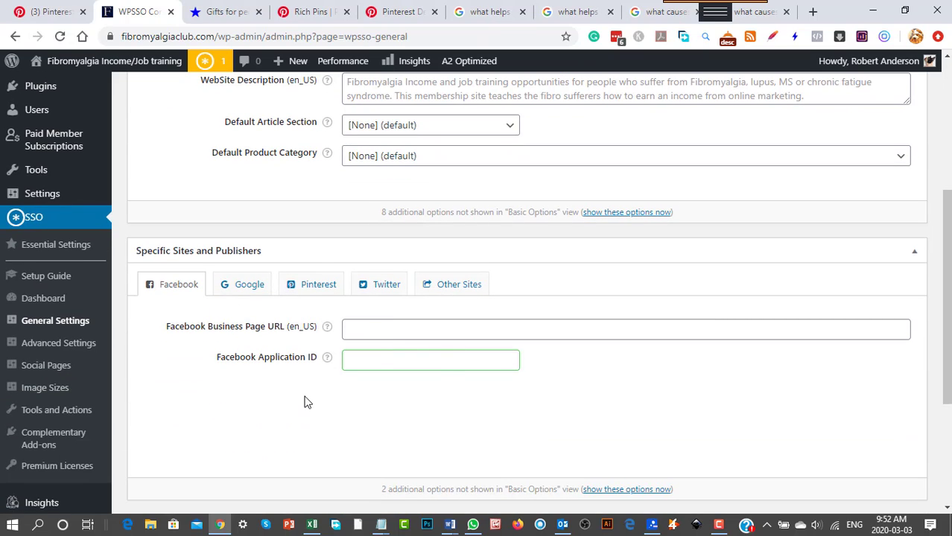
# Set the Default Article Section in the General Settings to Health.
pyautogui.scroll(1, 304, 402)
pyautogui.click(511, 198)
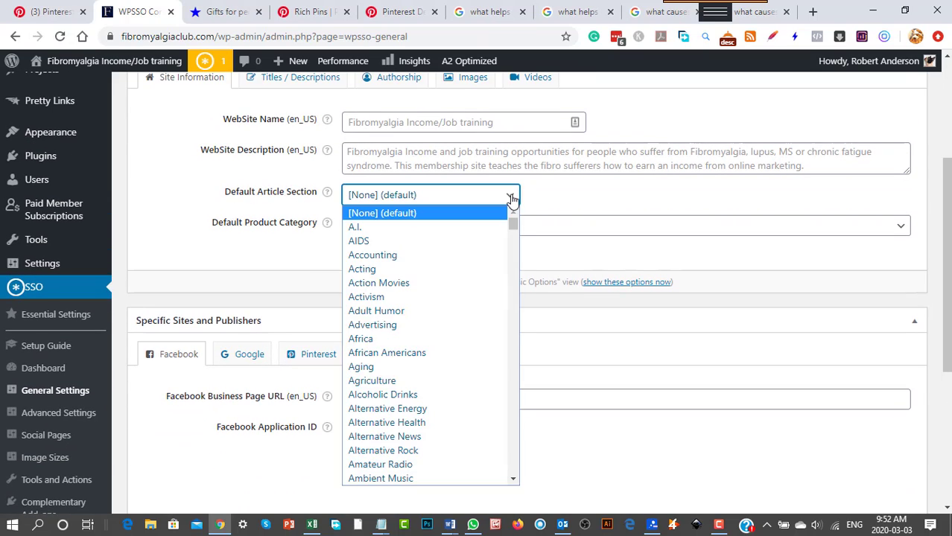
pyautogui.scroll(-8, 455, 373)
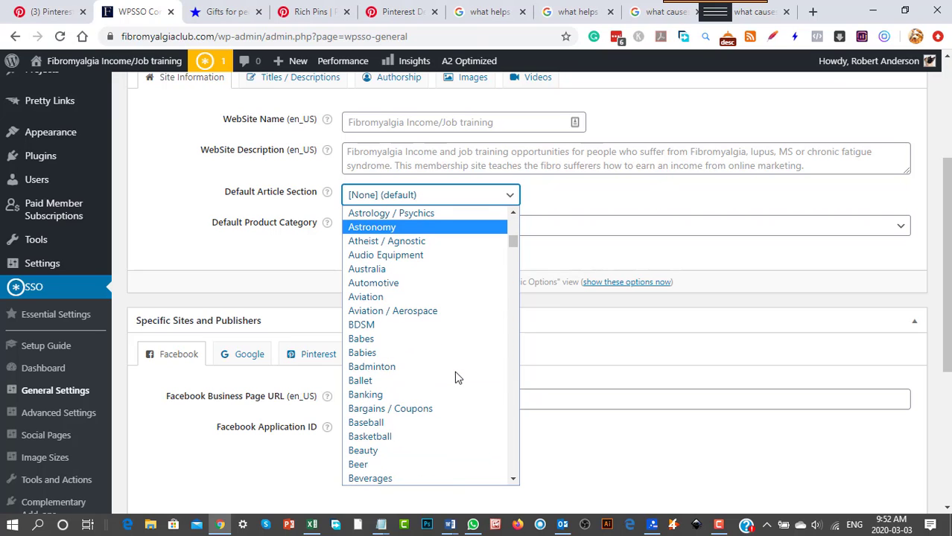
pyautogui.scroll(-5, 455, 372)
pyautogui.scroll(-15, 456, 377)
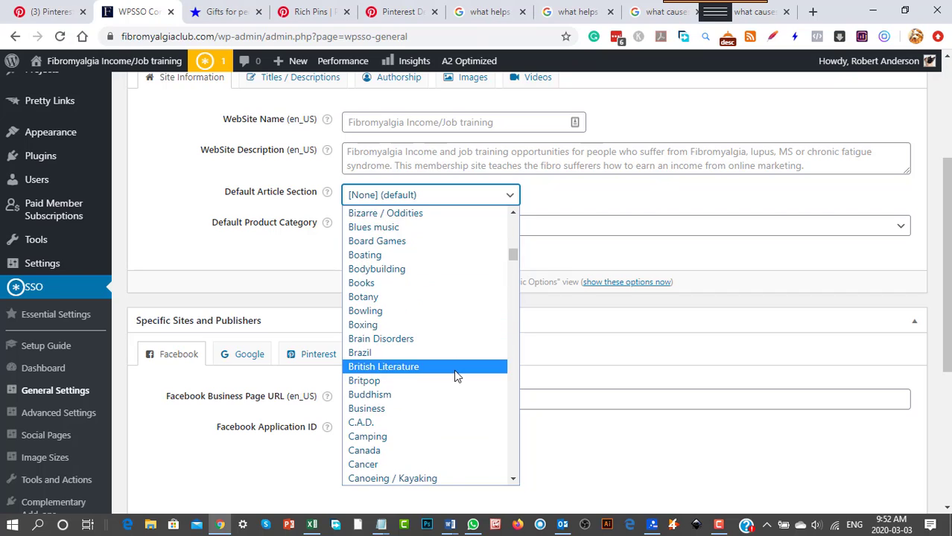
pyautogui.scroll(-20, 456, 376)
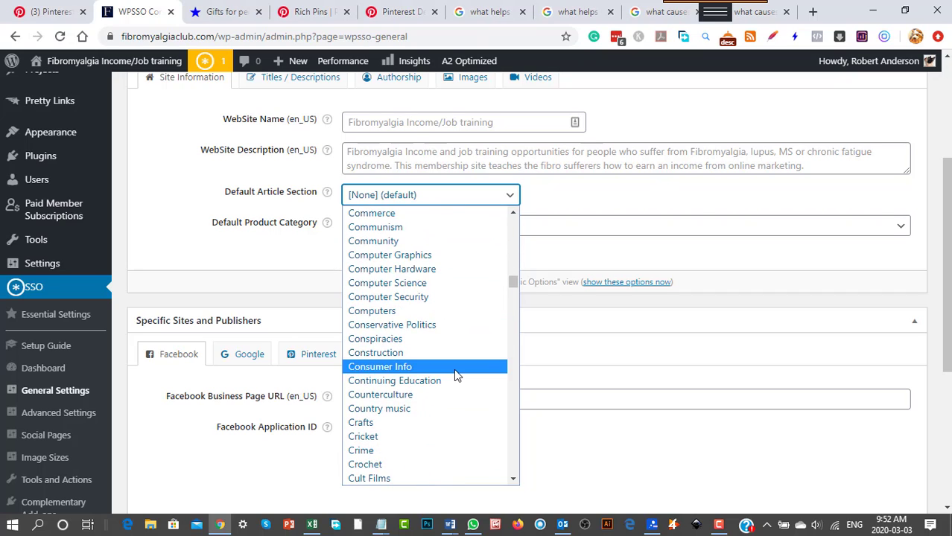
pyautogui.scroll(-10, 453, 368)
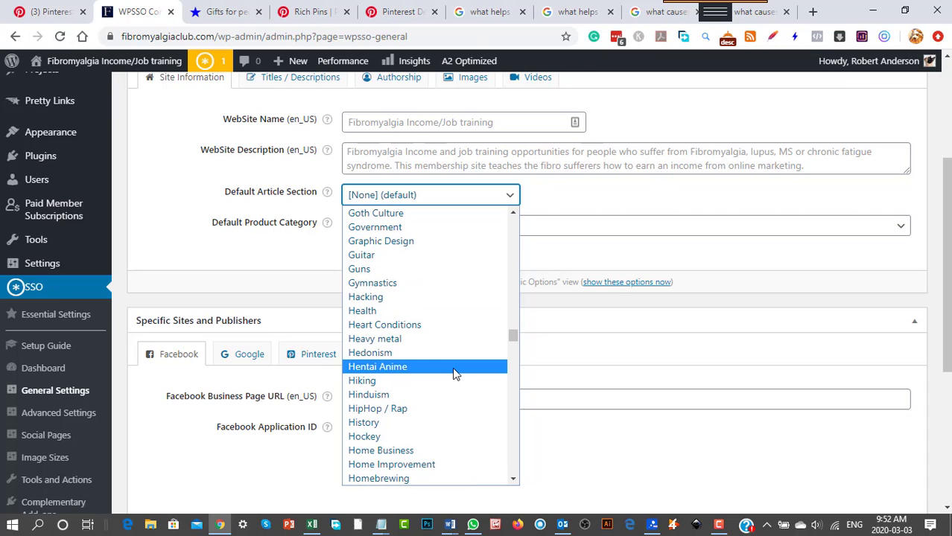
pyautogui.click(367, 312)
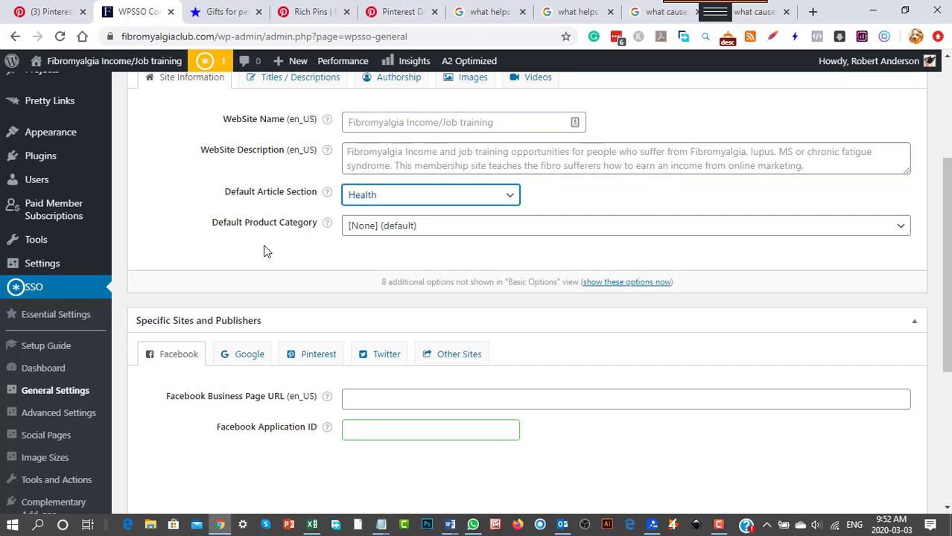
# Browse the Default Product Category choices in the Site Information settings and leave the option at [None] (default).
pyautogui.click(386, 234)
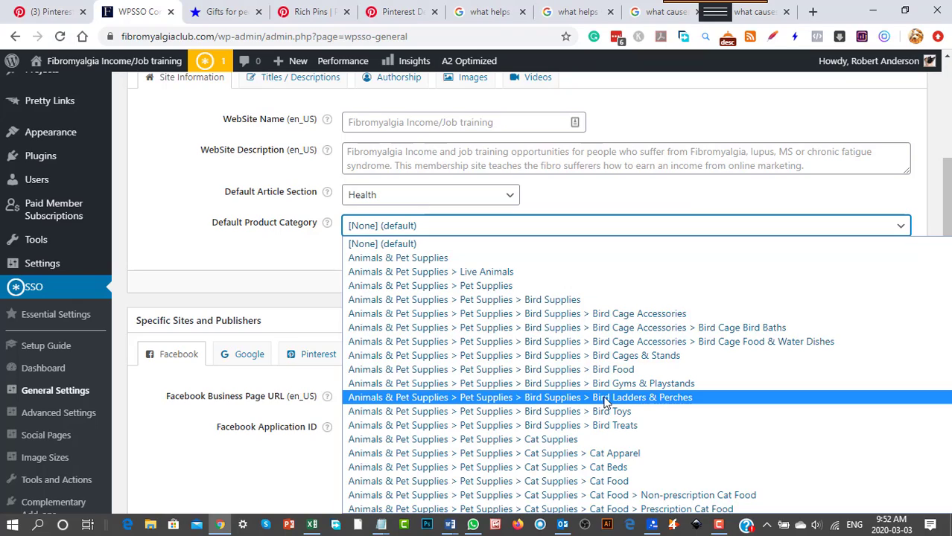
pyautogui.scroll(-20, 605, 402)
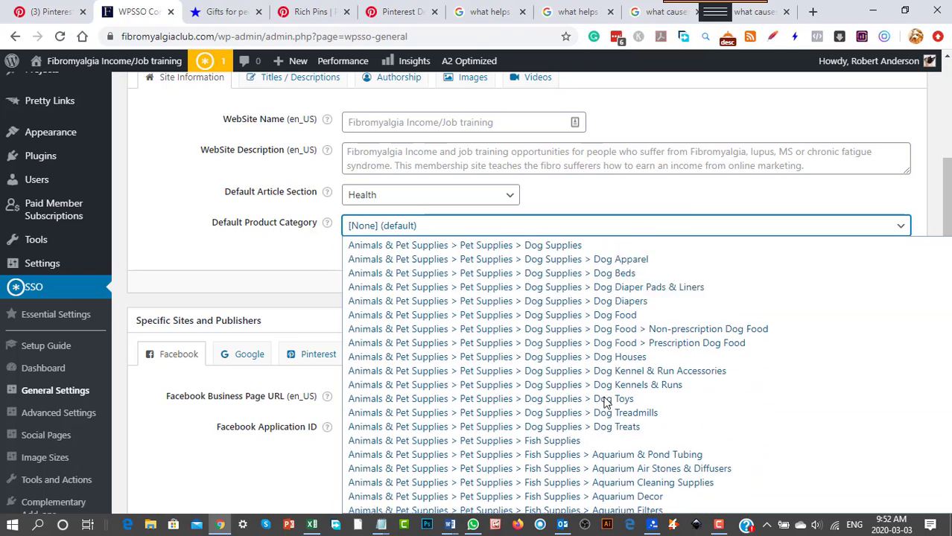
pyautogui.scroll(-15, 609, 408)
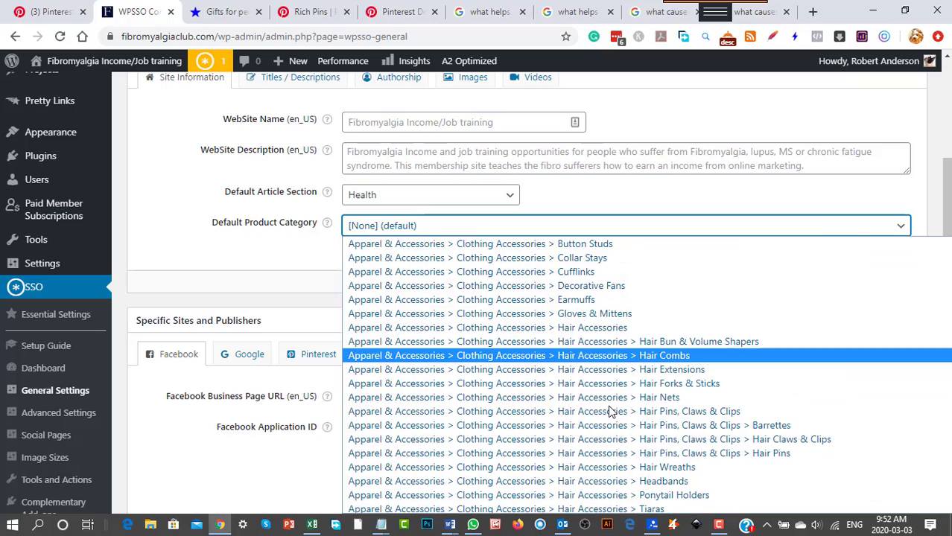
pyautogui.scroll(-20, 609, 411)
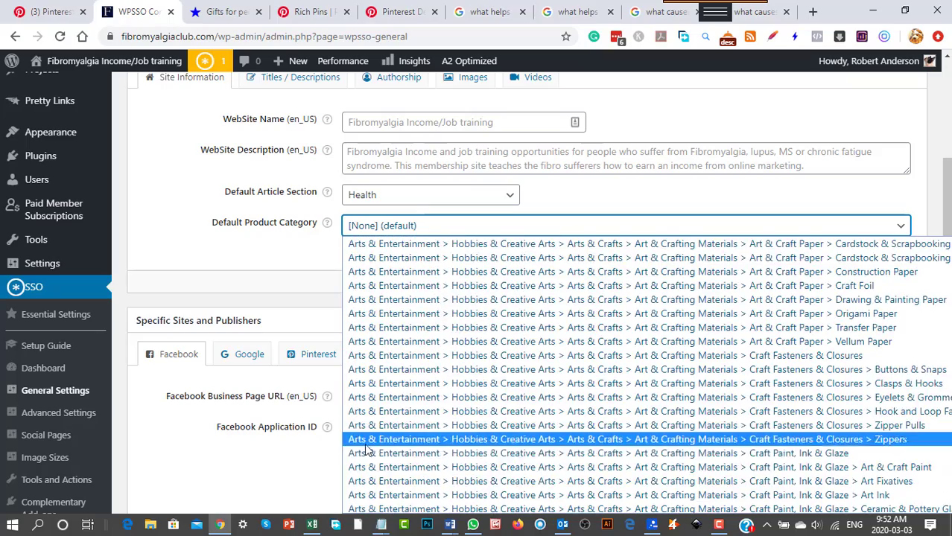
pyautogui.click(197, 468)
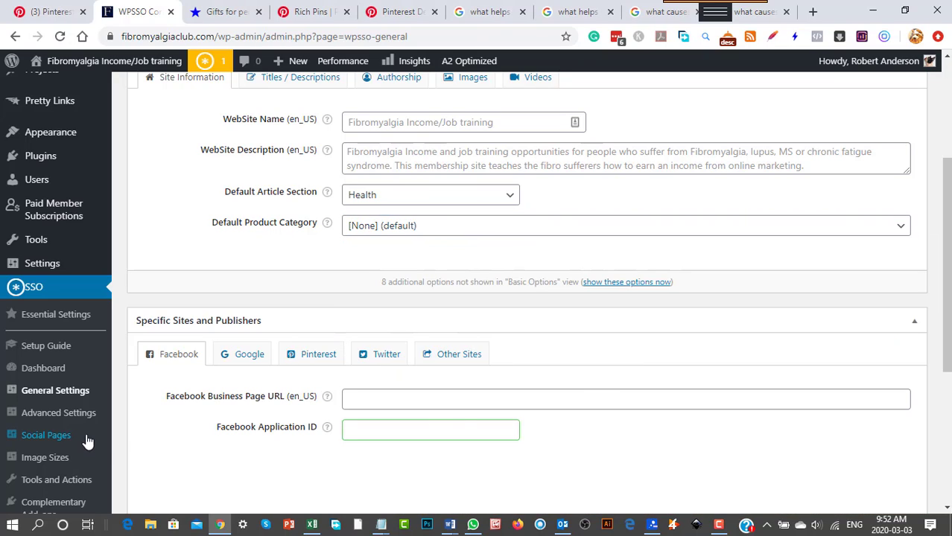
# Read the types and application steps in the Pinterest Rich Pins help article, and return to the WPSSO General Settings.
pyautogui.scroll(-2, 264, 419)
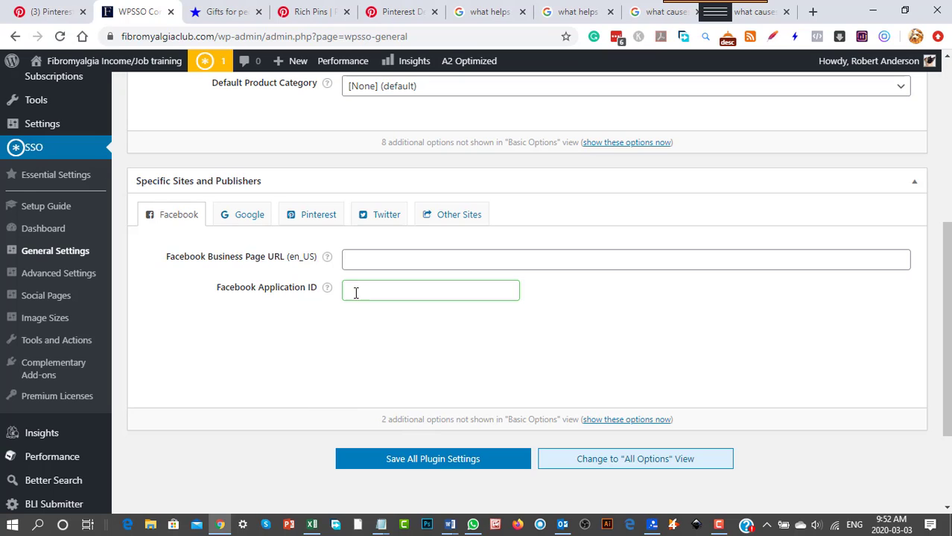
pyautogui.click(313, 18)
pyautogui.scroll(-3, 379, 380)
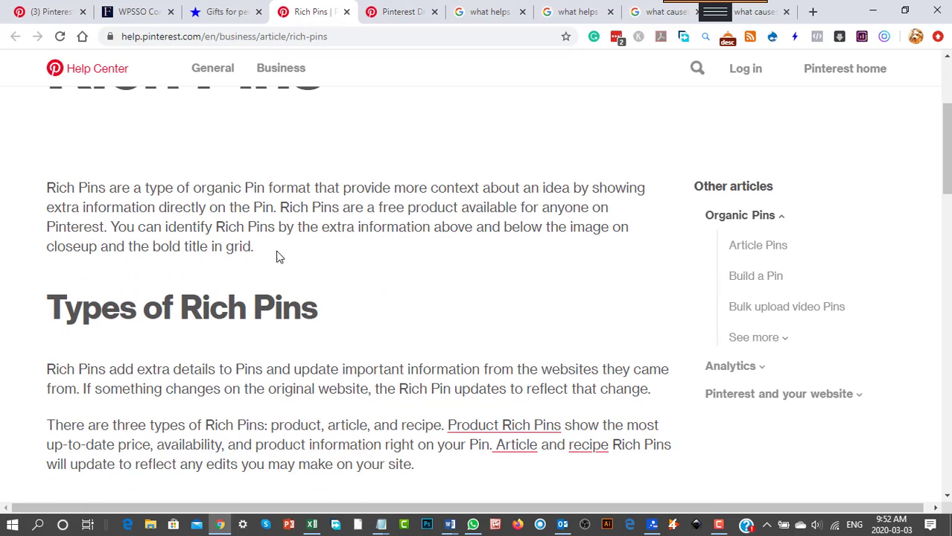
pyautogui.scroll(-3, 260, 281)
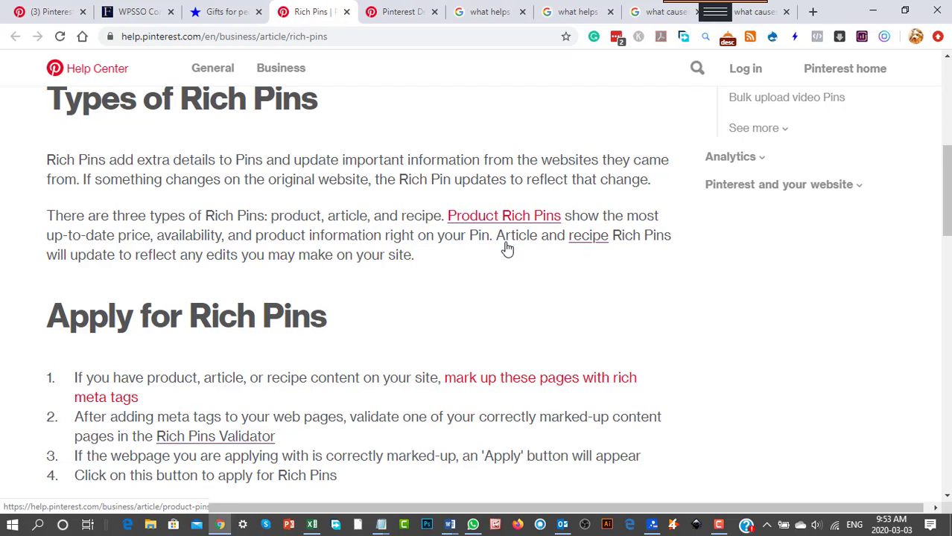
pyautogui.scroll(1, 499, 201)
pyautogui.click(141, 12)
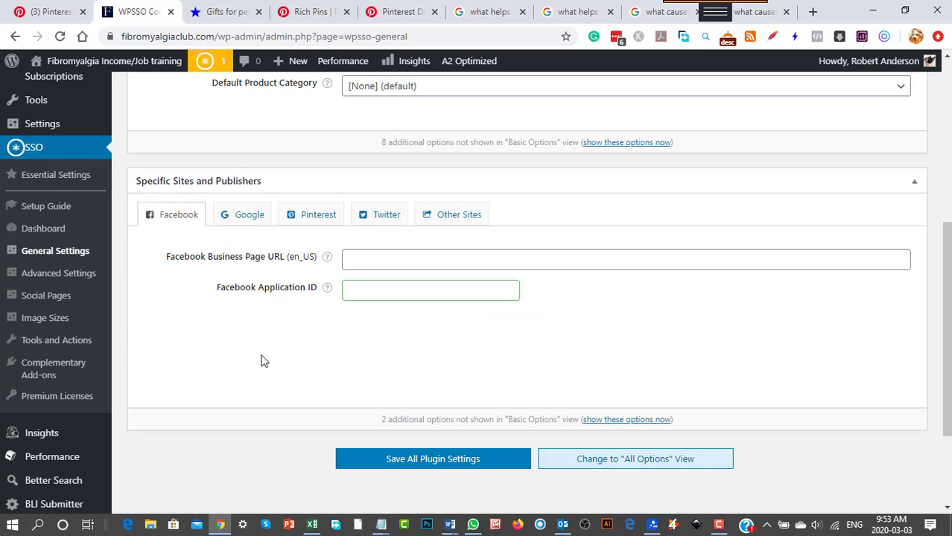
# Open the Tools and Actions page of WPSSO Core and look through its available actions.
pyautogui.scroll(-1, 223, 369)
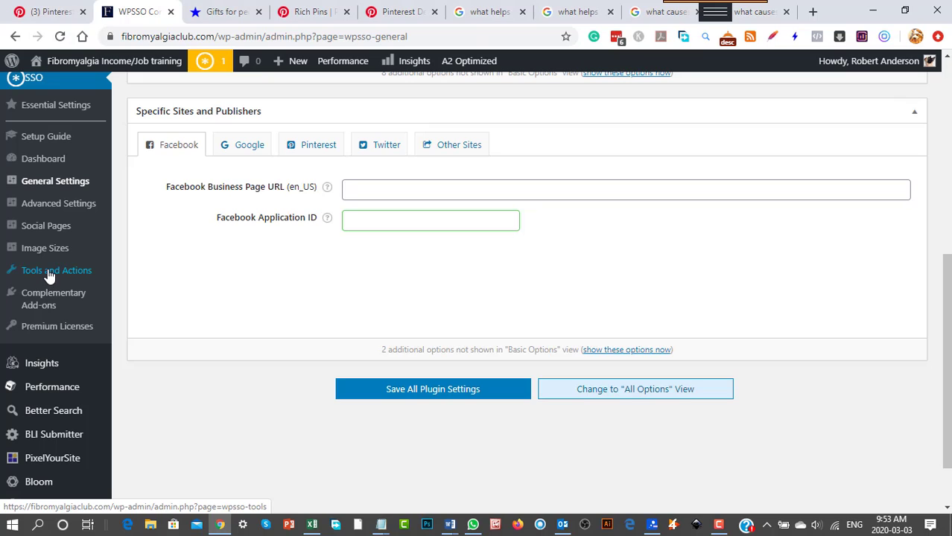
pyautogui.click(49, 276)
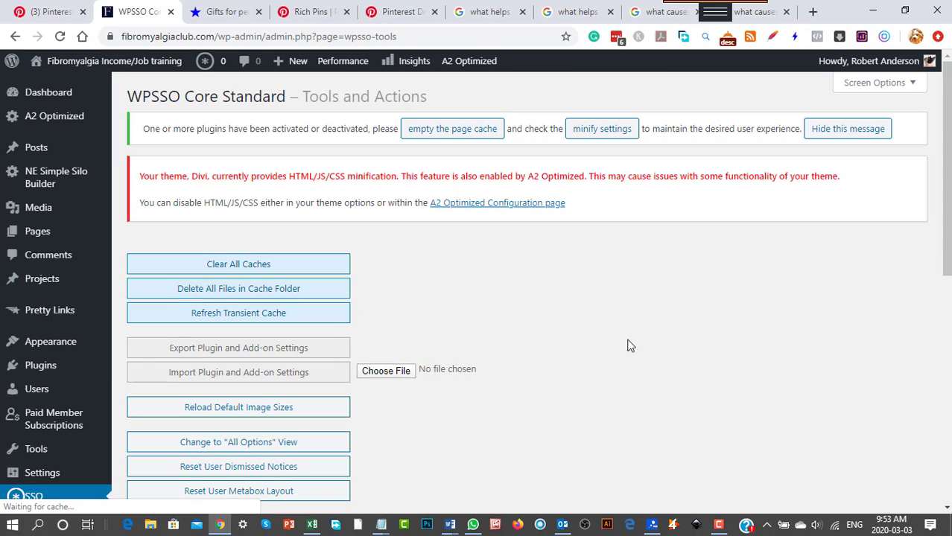
pyautogui.scroll(-2, 642, 400)
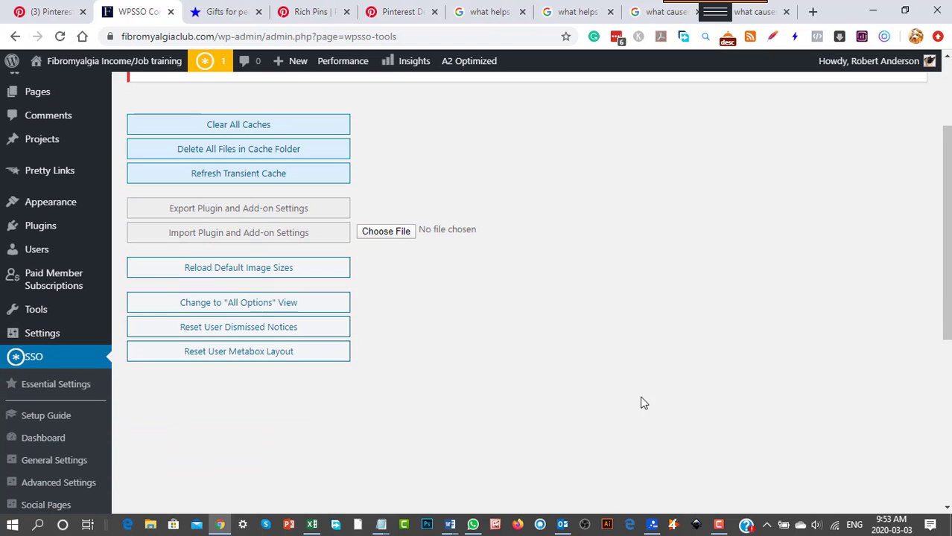
pyautogui.scroll(2, 365, 398)
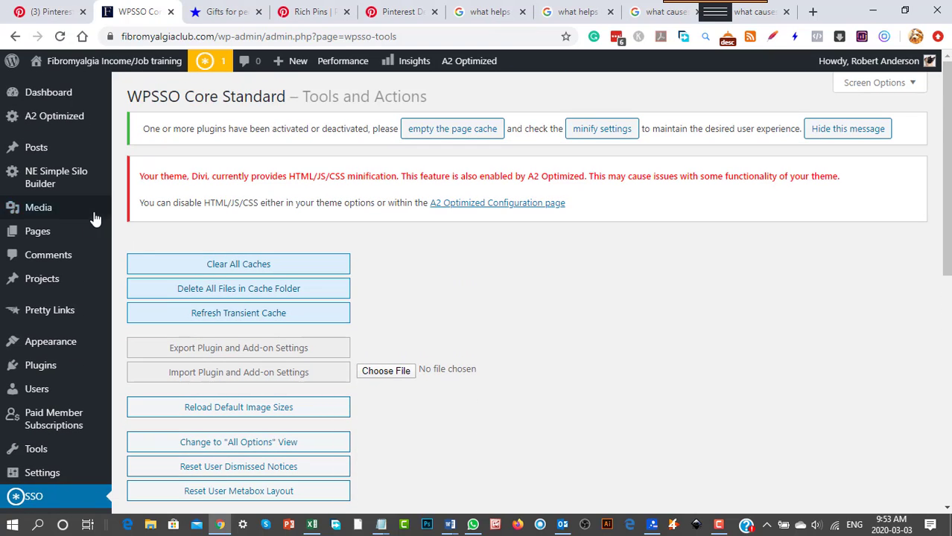
# Open the list of all posts and look through the published page of the post "Fight fibromyalgia tips report now available".
pyautogui.moveTo(36, 153)
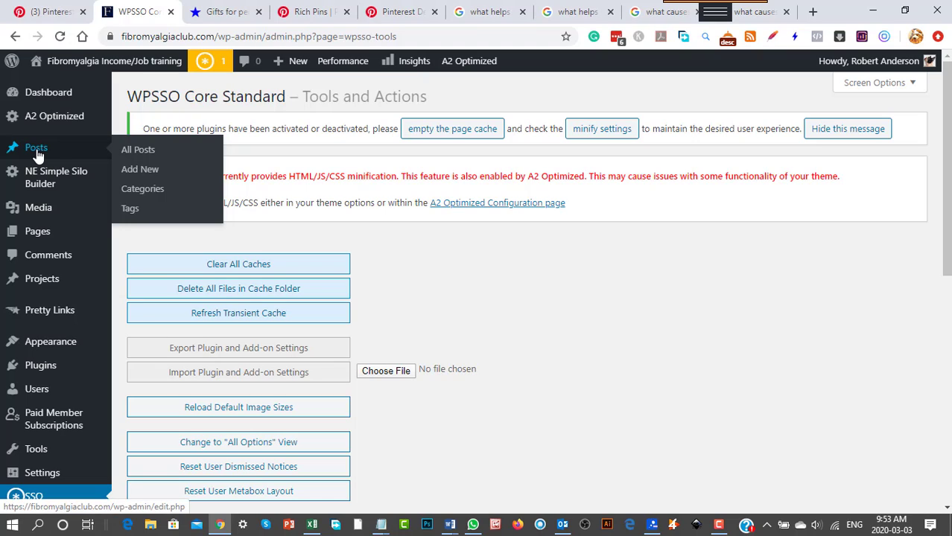
pyautogui.click(145, 152)
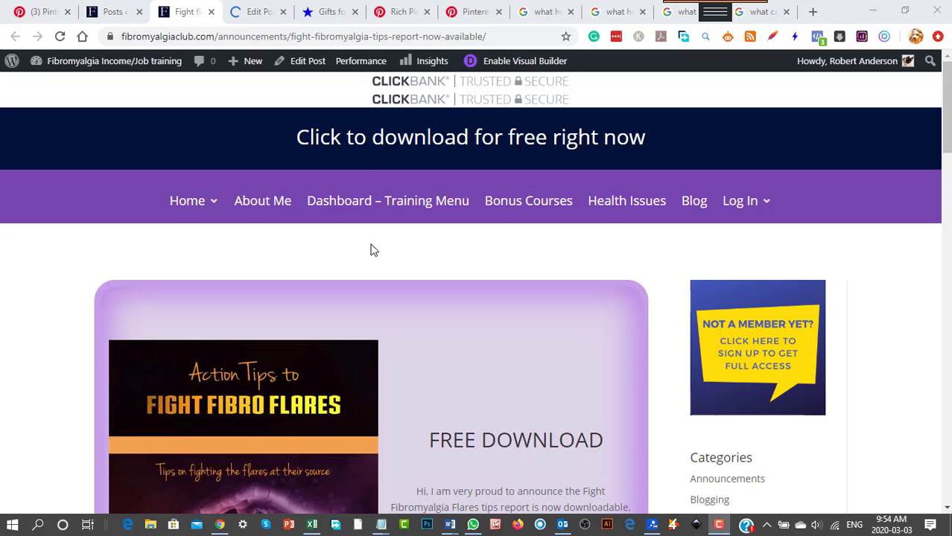
pyautogui.scroll(-2, 534, 278)
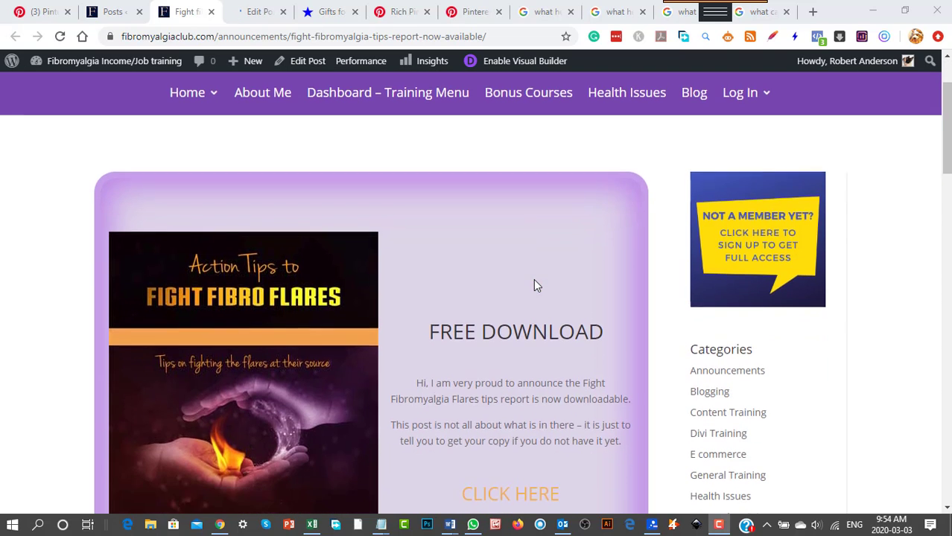
pyautogui.scroll(-3, 375, 310)
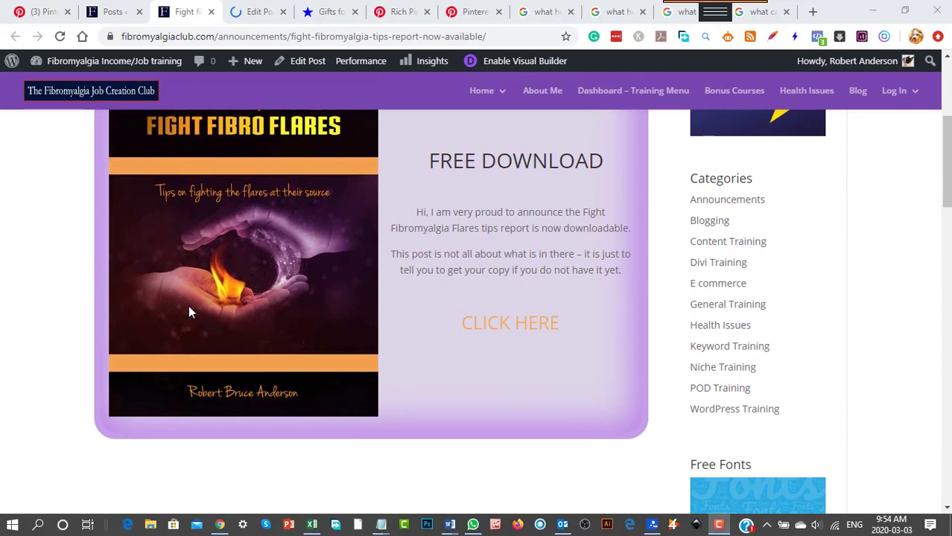
pyautogui.scroll(1, 189, 305)
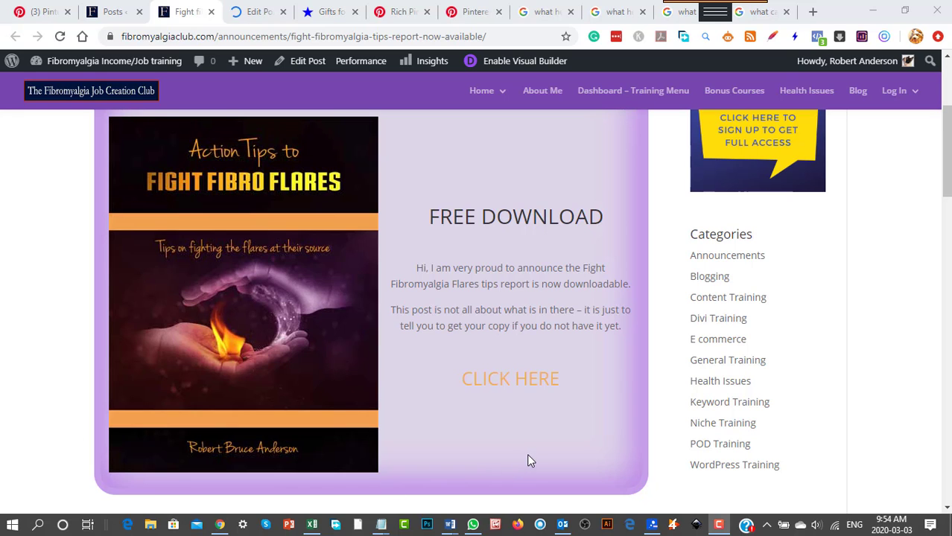
pyautogui.scroll(-5, 528, 458)
pyautogui.scroll(6, 742, 406)
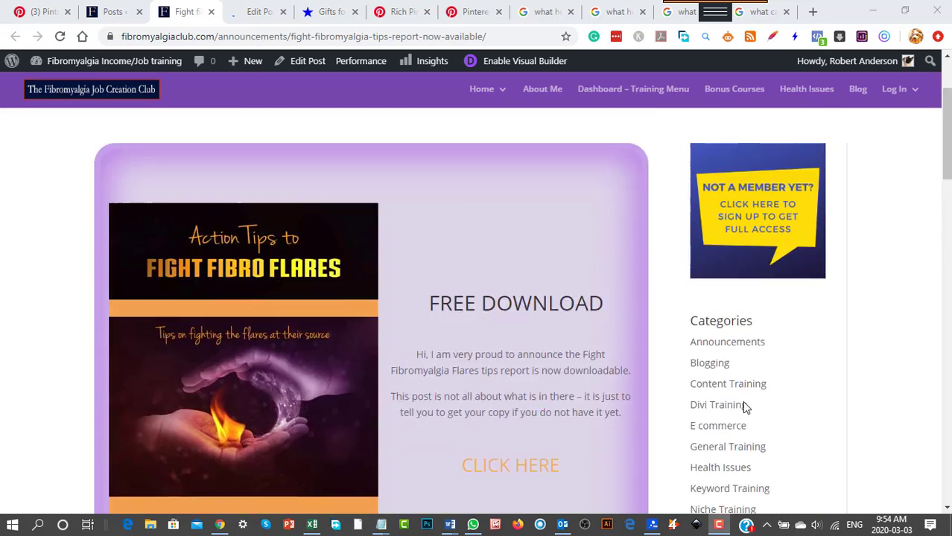
pyautogui.scroll(3, 741, 406)
pyautogui.scroll(-3, 753, 185)
pyautogui.scroll(-4, 700, 402)
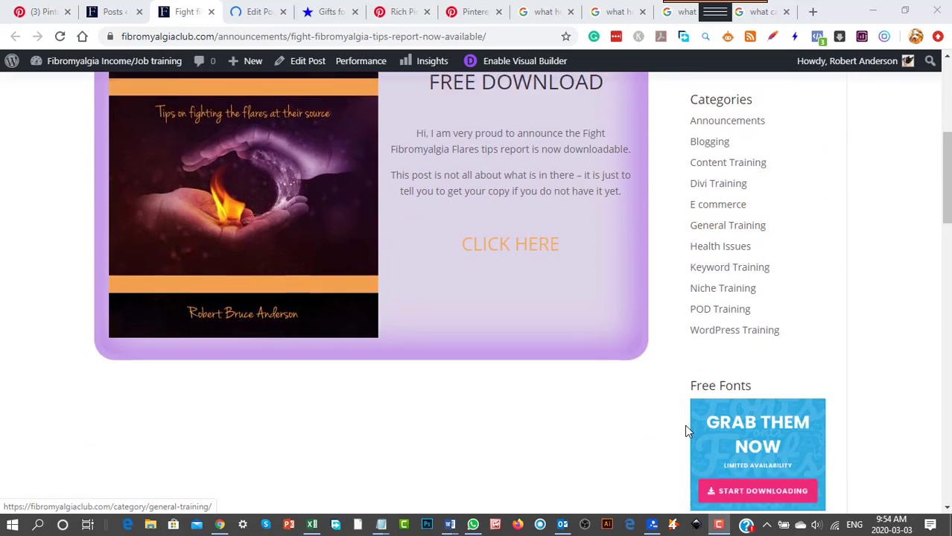
pyautogui.scroll(-10, 608, 409)
pyautogui.scroll(6, 352, 362)
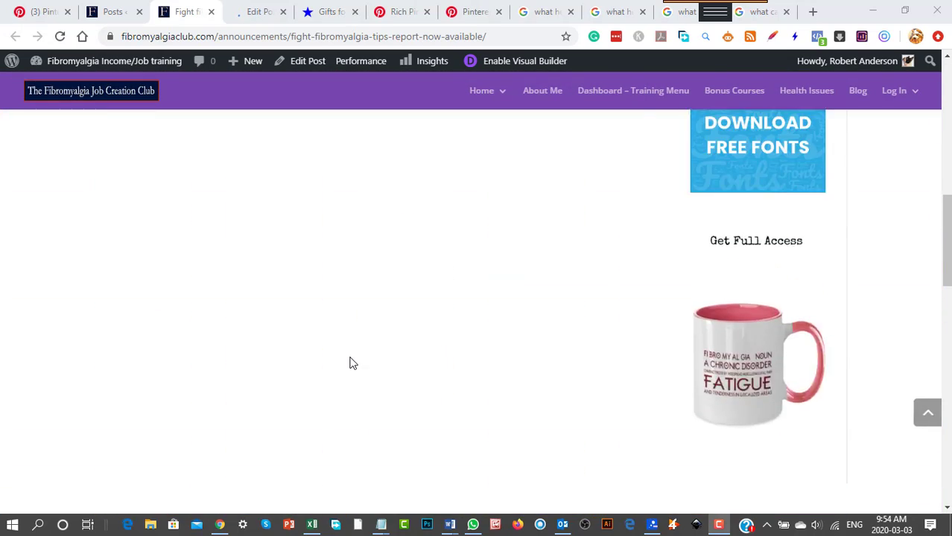
pyautogui.scroll(9, 353, 363)
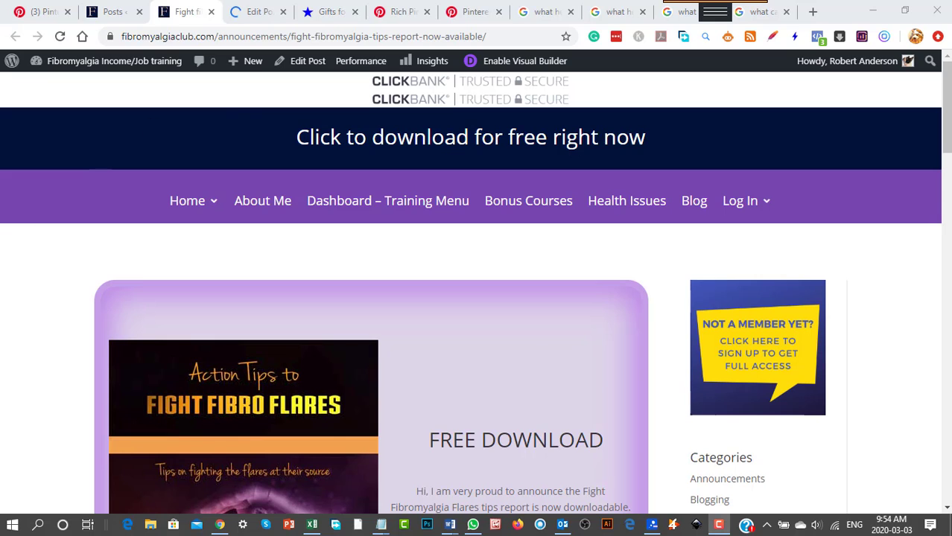
pyautogui.scroll(-3, 794, 294)
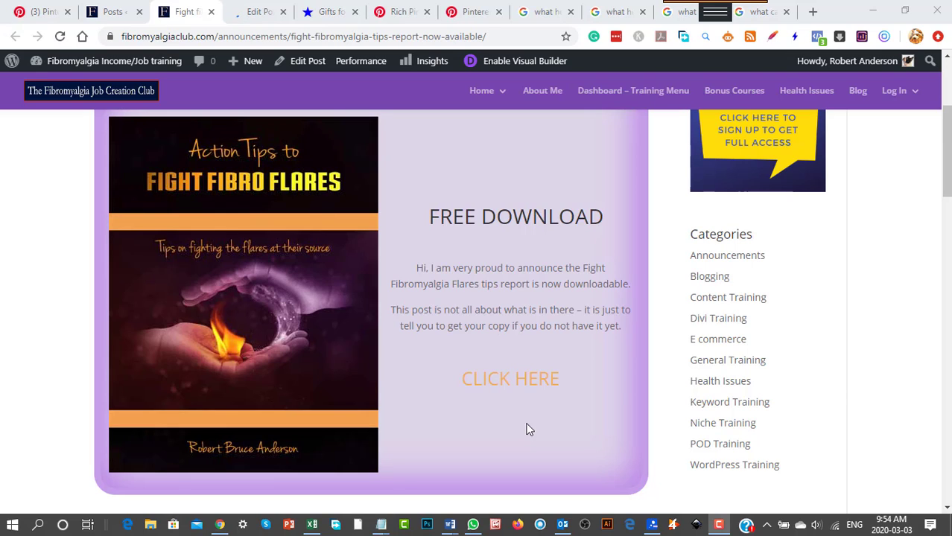
pyautogui.scroll(-4, 545, 382)
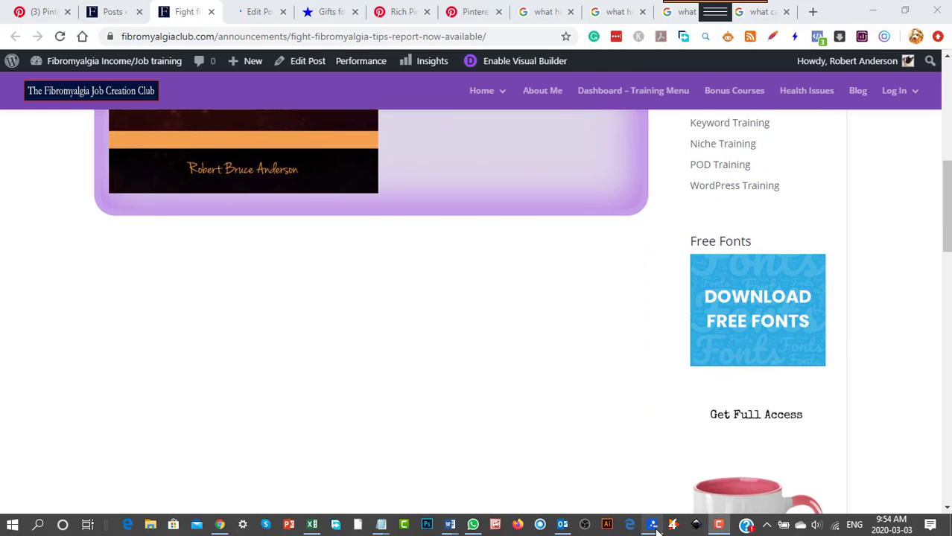
# Switch to the Pinterest mind map and review the Join Pinterest branch, including Rich Pins, keywords and automatic social media marketing.
pyautogui.click(694, 525)
pyautogui.scroll(-5, 387, 327)
pyautogui.scroll(6, 386, 334)
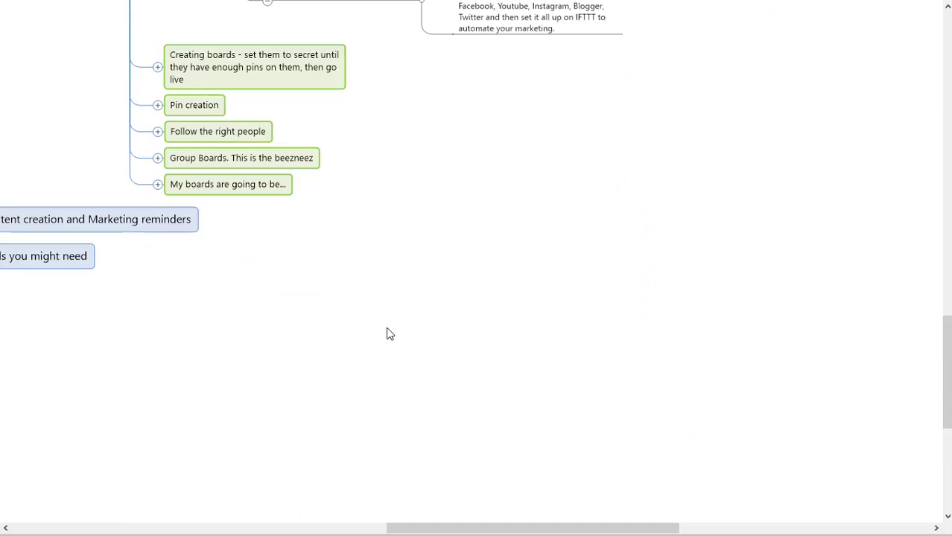
pyautogui.scroll(-2, 387, 334)
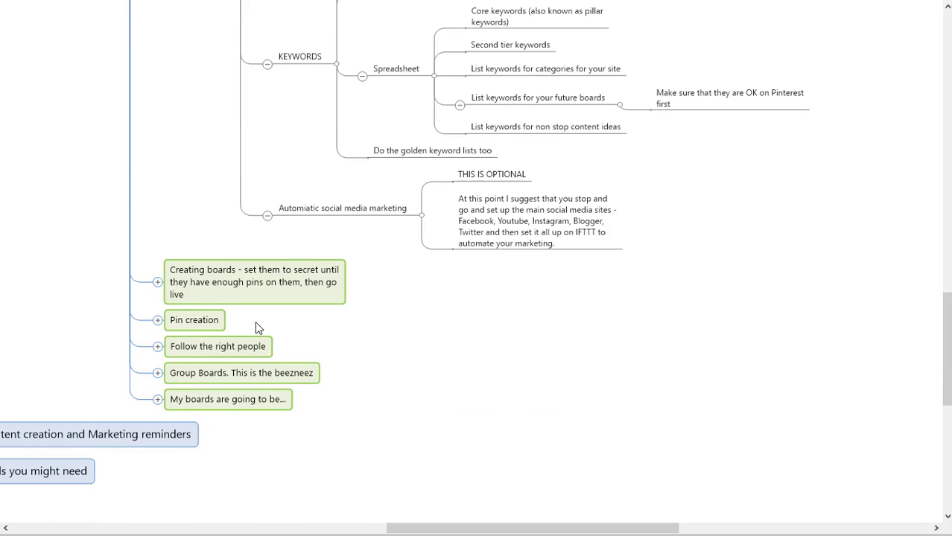
pyautogui.scroll(5, 415, 414)
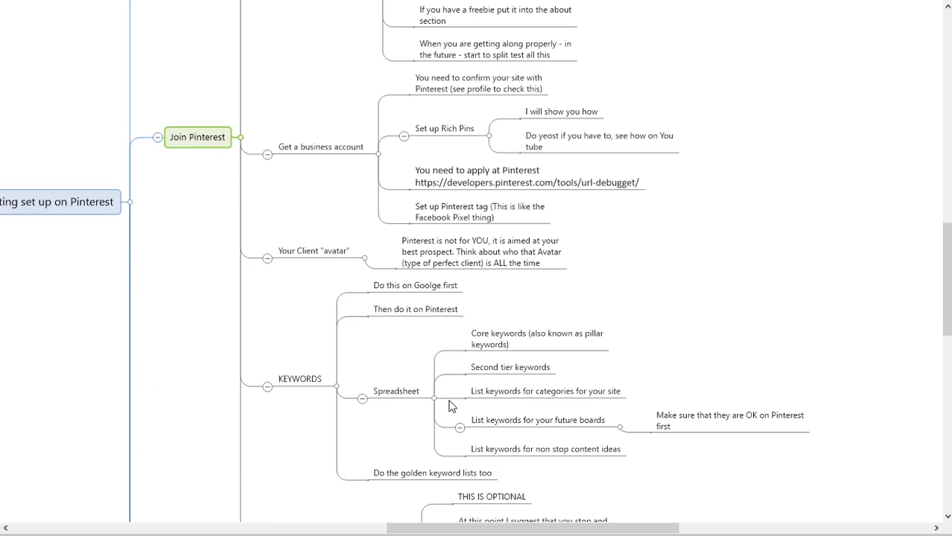
pyautogui.scroll(-2, 449, 405)
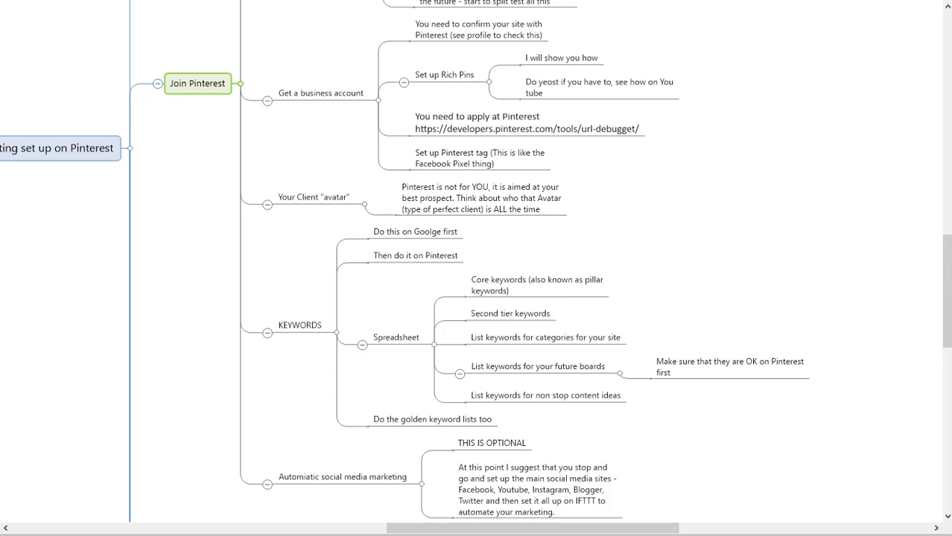
# Return to the browser, open the fibromyalgia tips post for editing and look through its layout and Publish section.
pyautogui.hotkey('alt', 'Tab')
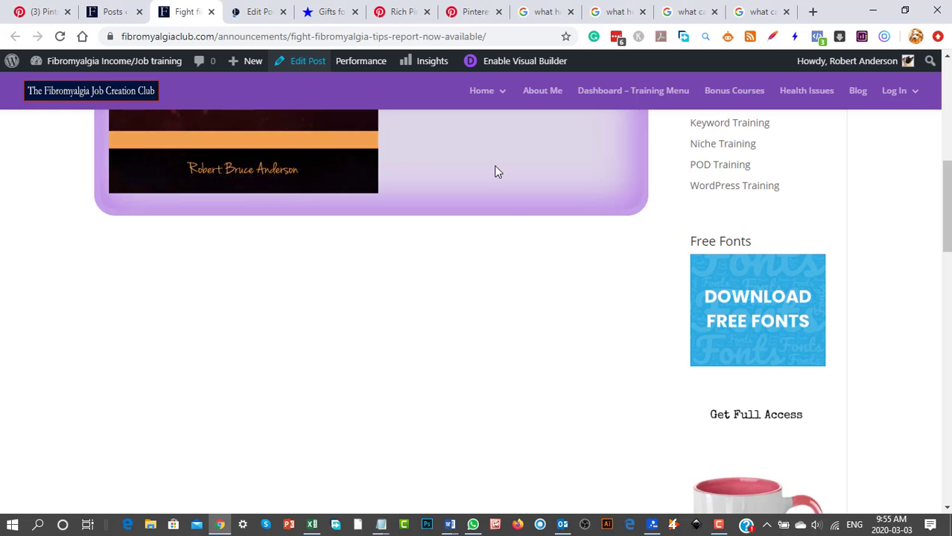
pyautogui.scroll(2, 464, 321)
pyautogui.scroll(5, 463, 320)
pyautogui.scroll(-7, 463, 319)
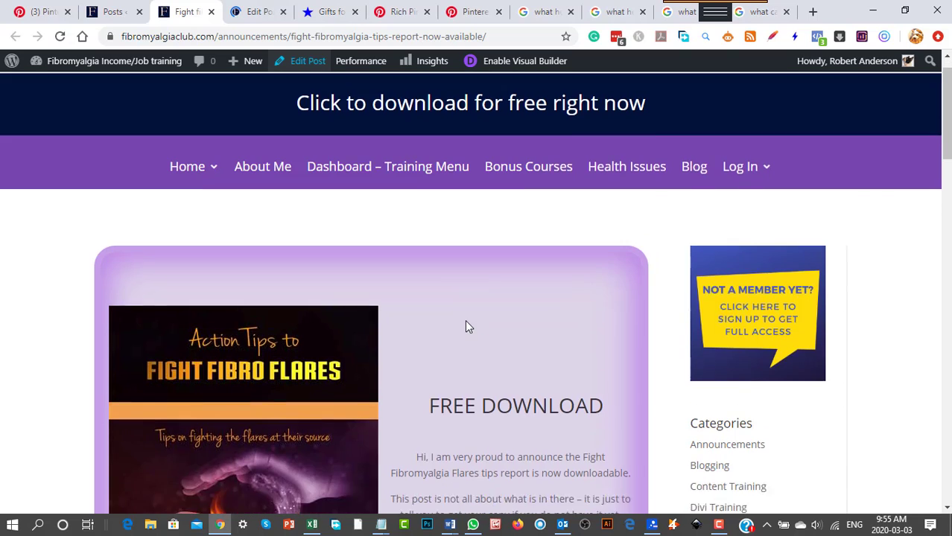
pyautogui.scroll(4, 465, 316)
pyautogui.scroll(3, 467, 319)
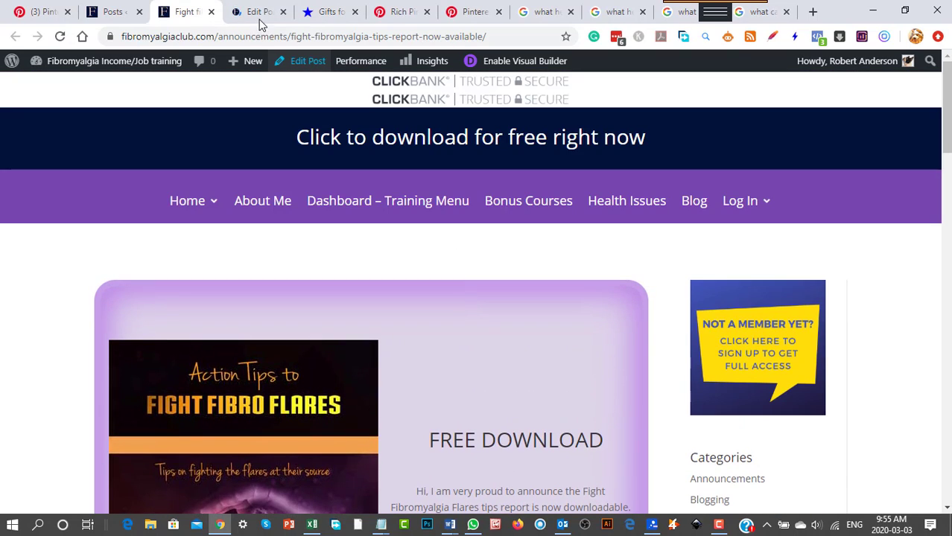
pyautogui.click(258, 13)
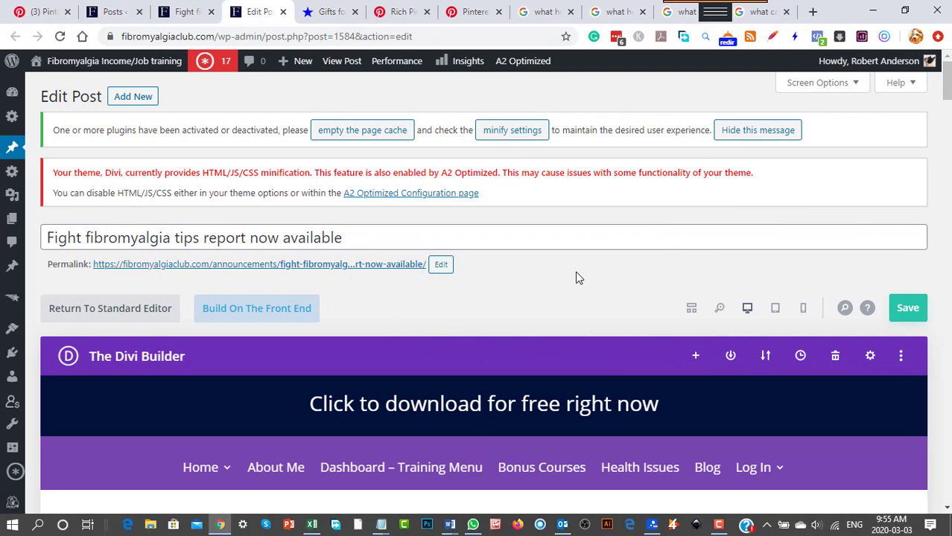
pyautogui.scroll(-7, 575, 277)
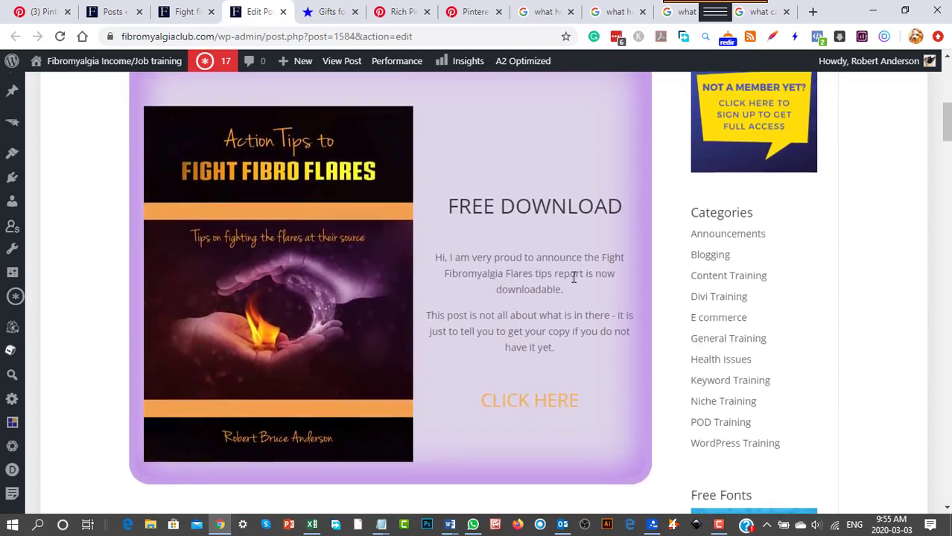
pyautogui.scroll(-20, 572, 294)
pyautogui.scroll(8, 573, 301)
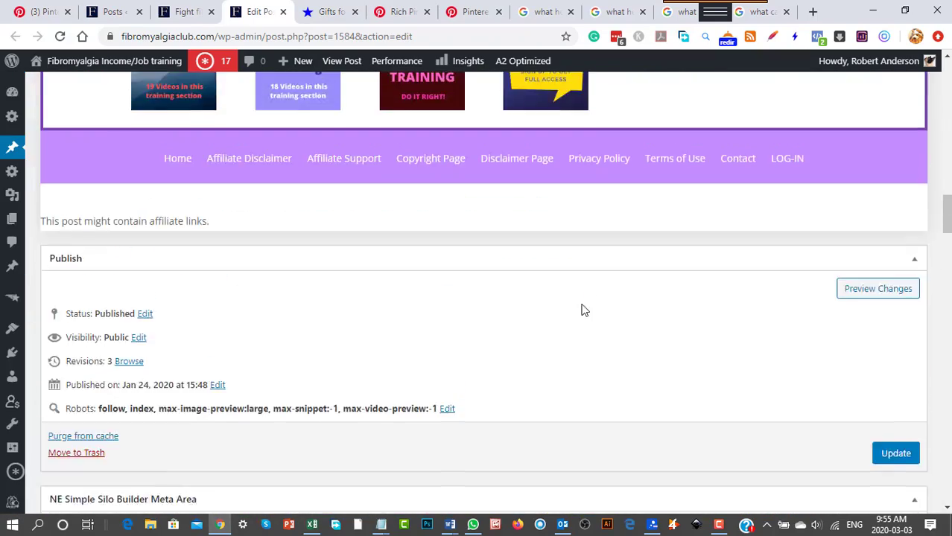
pyautogui.scroll(15, 574, 290)
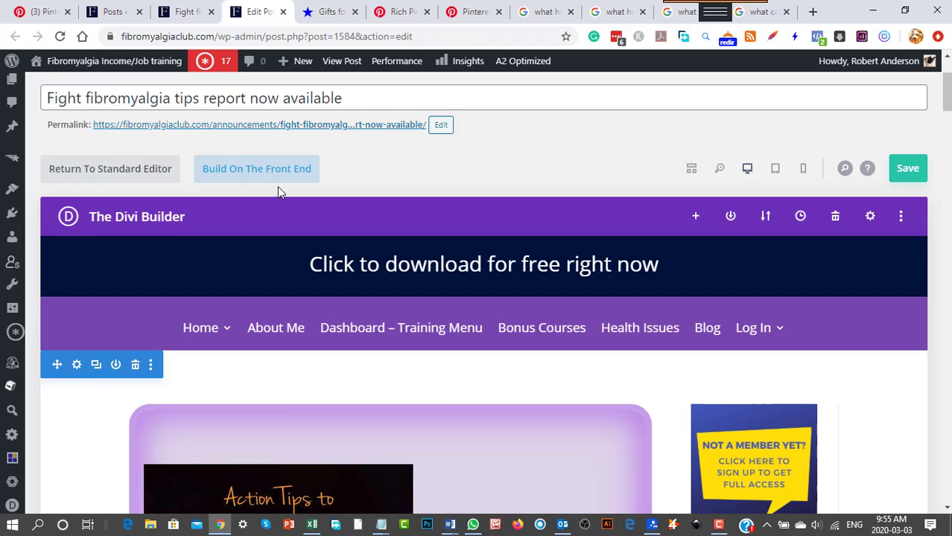
# Delete the R in the "FREE DOWNLOAD" heading directly on the layout and enter it again.
pyautogui.scroll(-4, 298, 334)
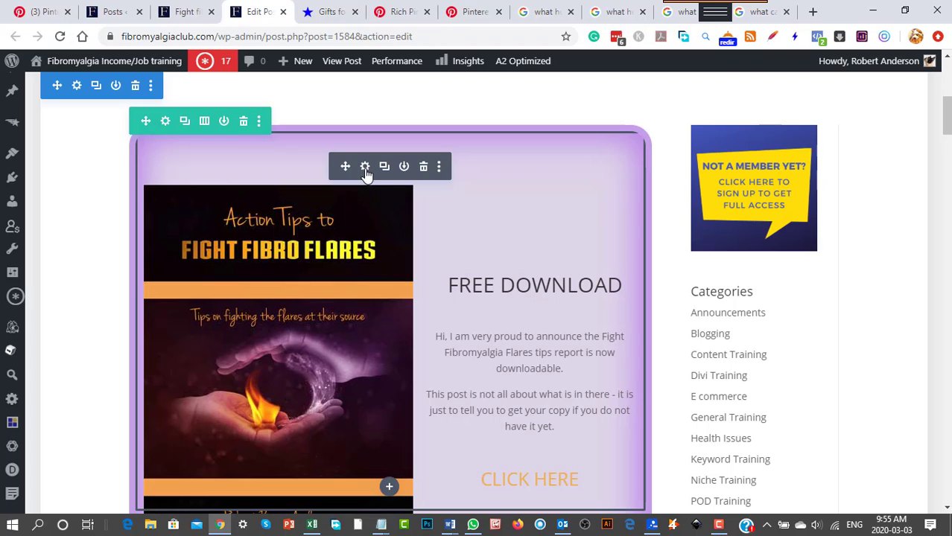
pyautogui.click(477, 285)
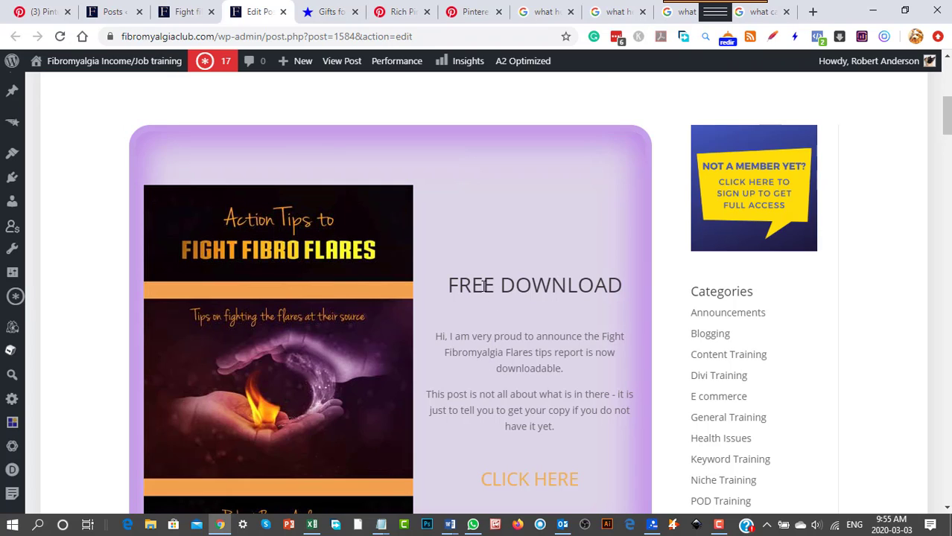
pyautogui.press('BackSpace')
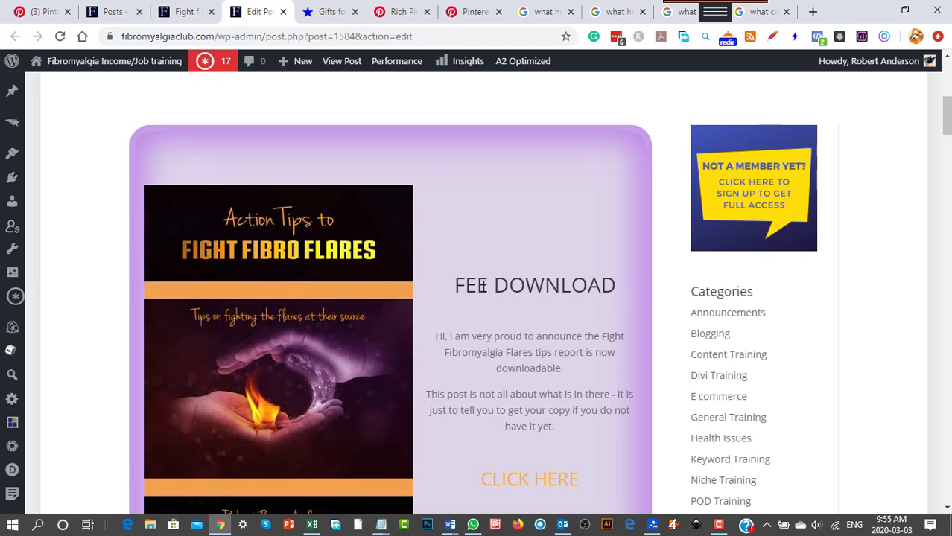
pyautogui.write('r')
pyautogui.press('BackSpace')
pyautogui.write('R')
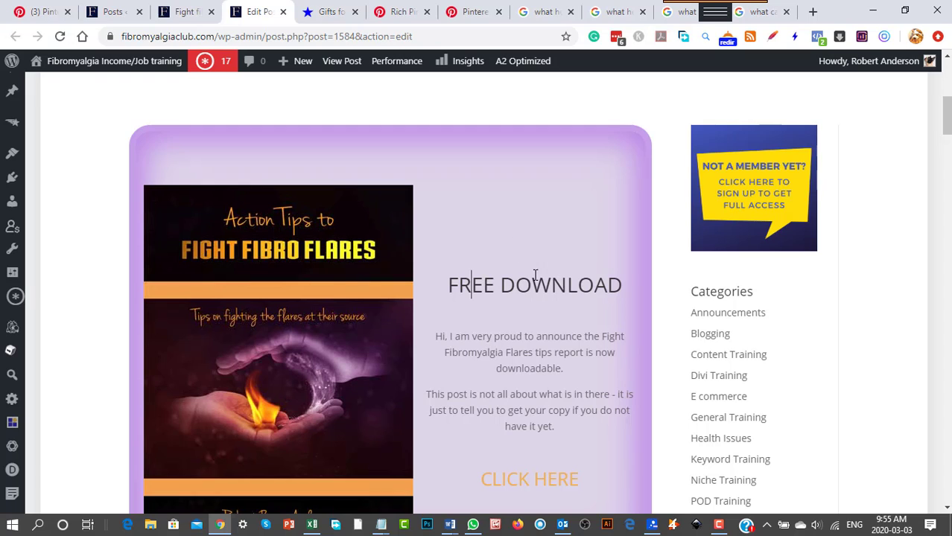
# Switch the Divi Builder of the post to wireframe view.
pyautogui.scroll(-2, 547, 294)
pyautogui.scroll(-5, 547, 294)
pyautogui.scroll(10, 578, 279)
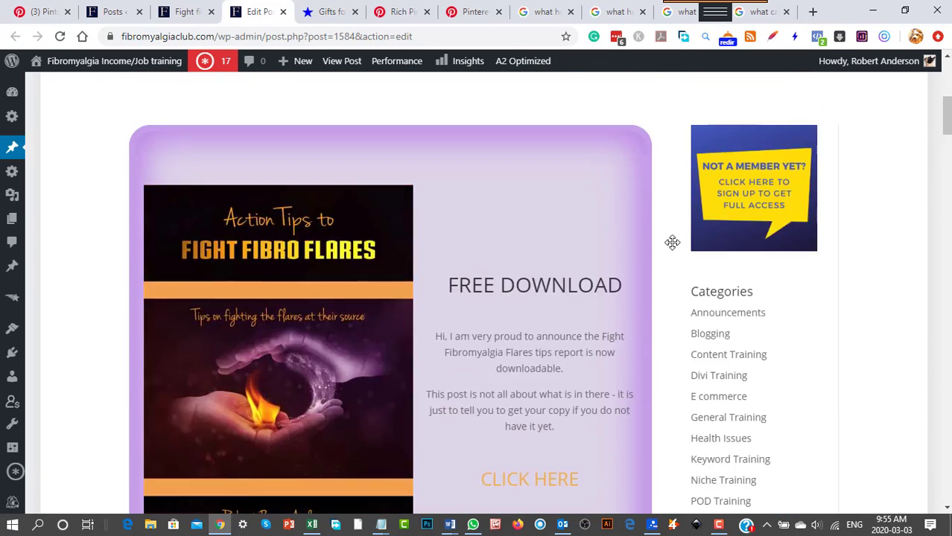
pyautogui.click(691, 168)
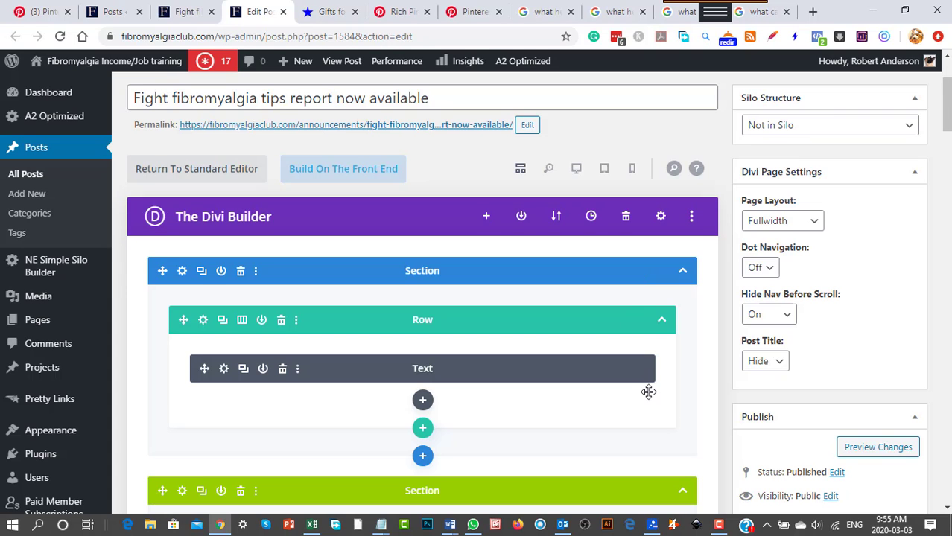
# Look through the post's wireframe sections along with its categories, tags and featured image, down to the NE Simple Silo Builder Meta Area.
pyautogui.scroll(-15, 645, 394)
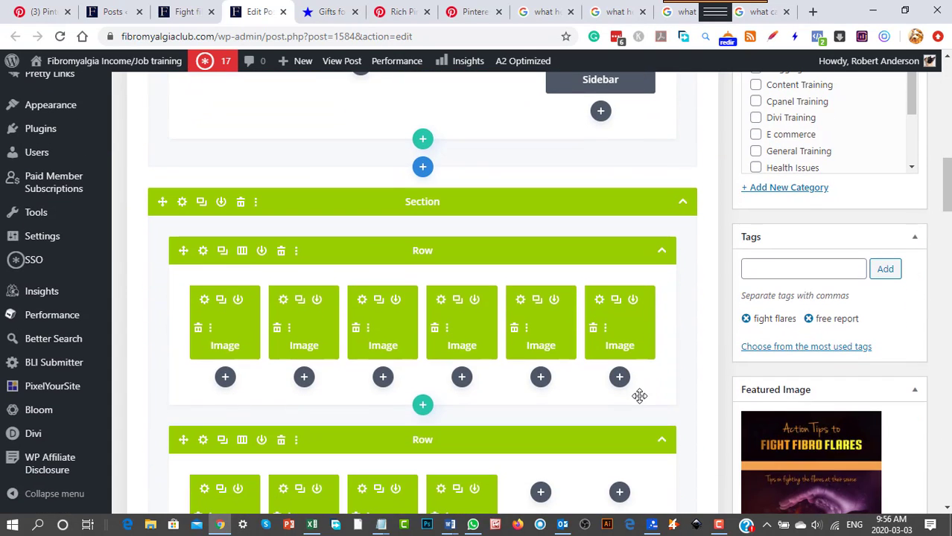
pyautogui.scroll(-2, 639, 396)
pyautogui.scroll(4, 625, 395)
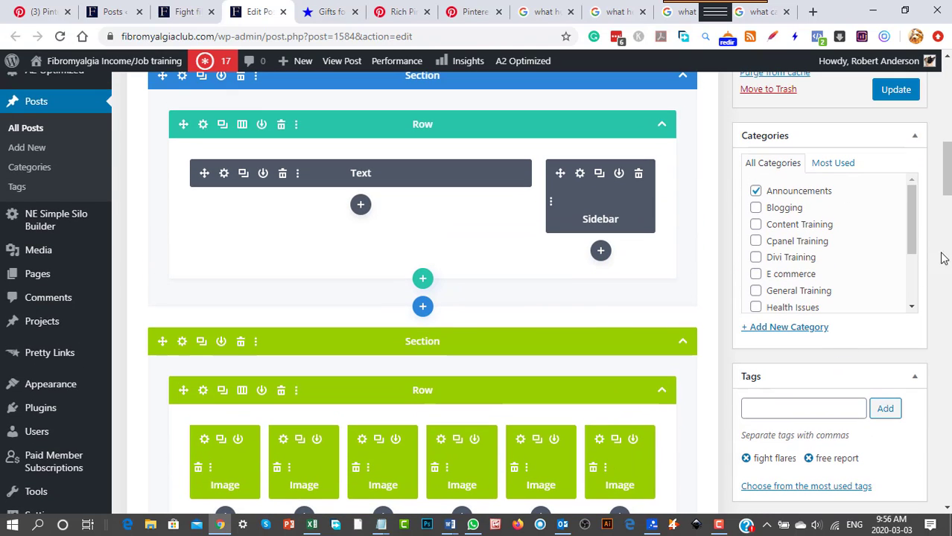
pyautogui.scroll(-3, 786, 452)
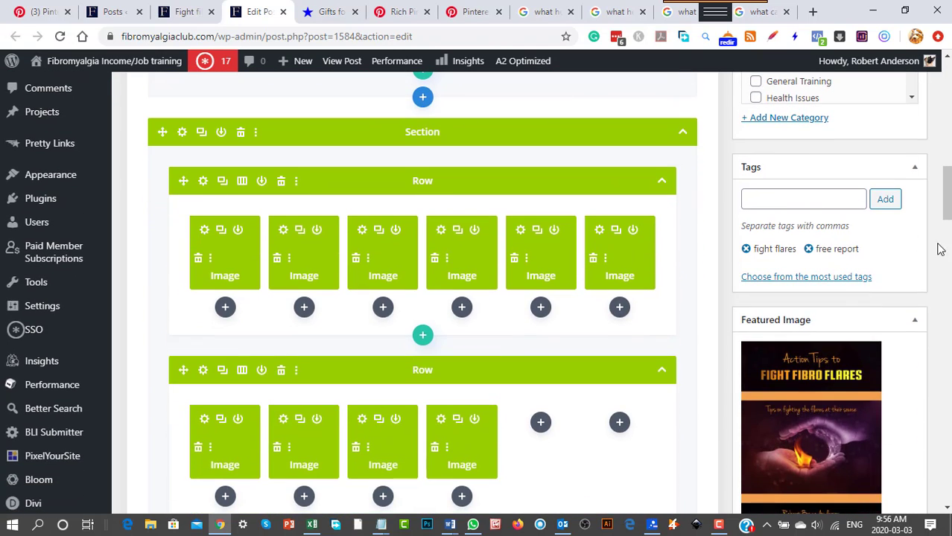
pyautogui.scroll(-4, 871, 206)
pyautogui.scroll(3, 801, 232)
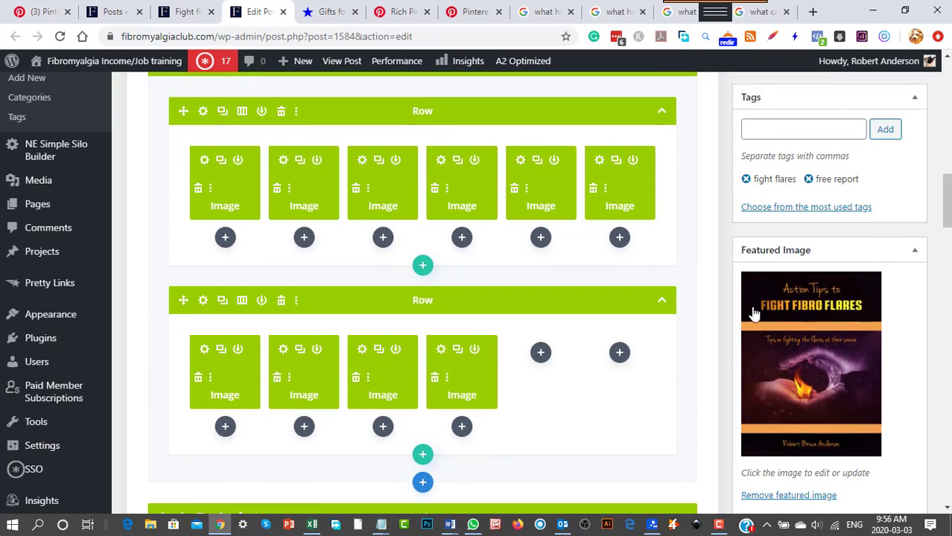
pyautogui.scroll(-10, 754, 313)
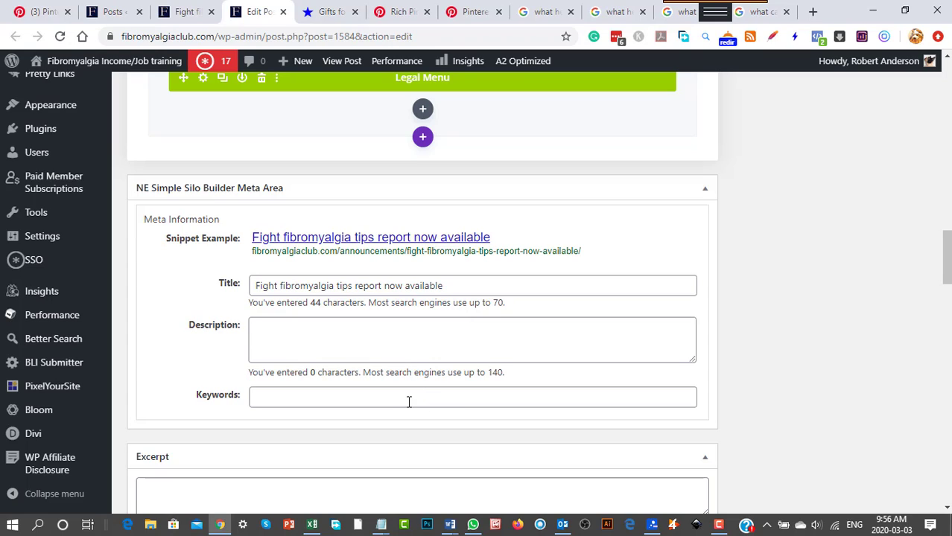
# Try adding a hyphen at the end of the meta title in the NE Simple Silo Builder Meta Area and remove it.
pyautogui.click(298, 328)
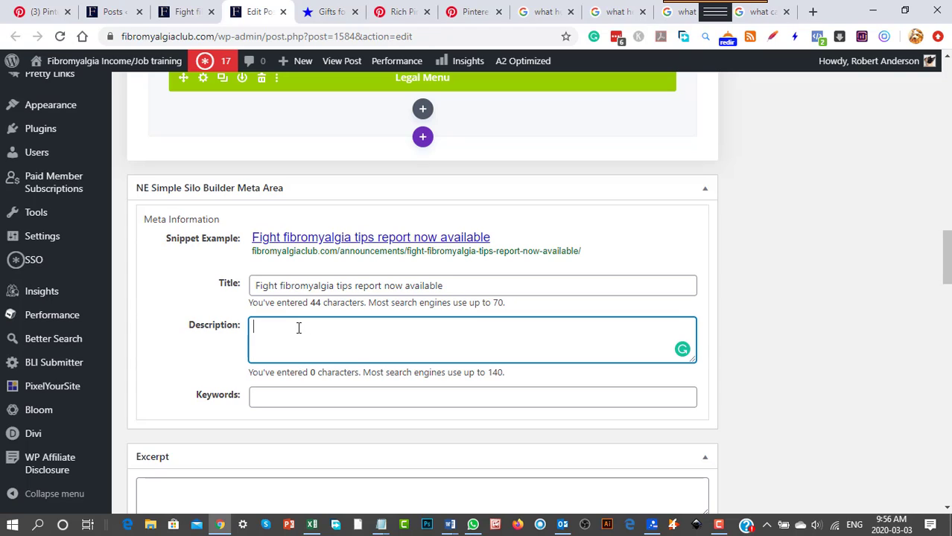
pyautogui.moveTo(479, 285); pyautogui.dragTo(206, 291)
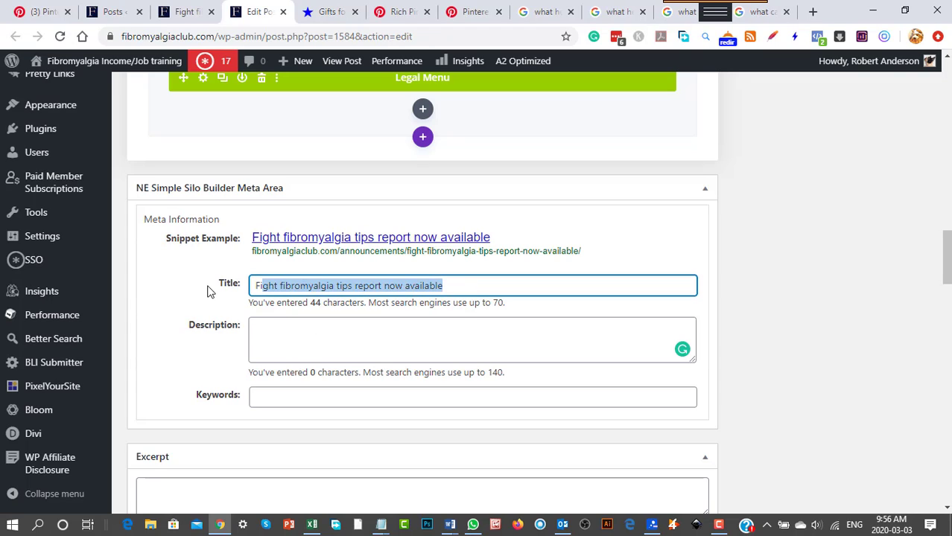
pyautogui.click(456, 286)
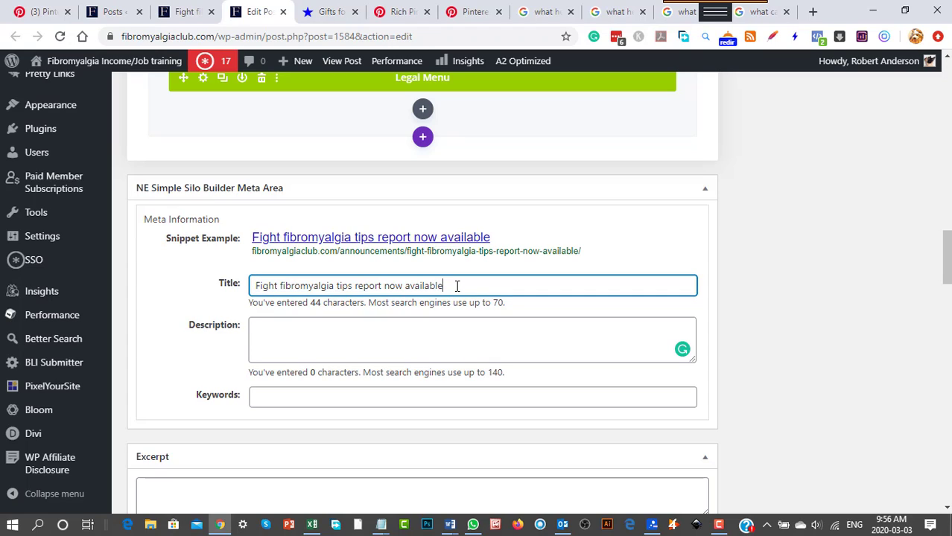
pyautogui.write('-')
pyautogui.press('BackSpace')
# Check the recommended length of the meta description and go to the empty Keywords field.
pyautogui.click(254, 326)
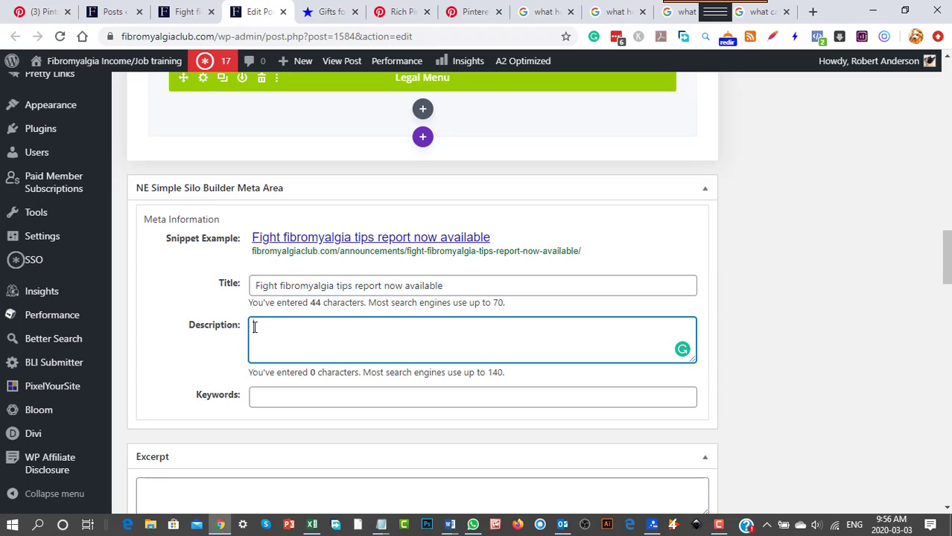
pyautogui.doubleClick(498, 374)
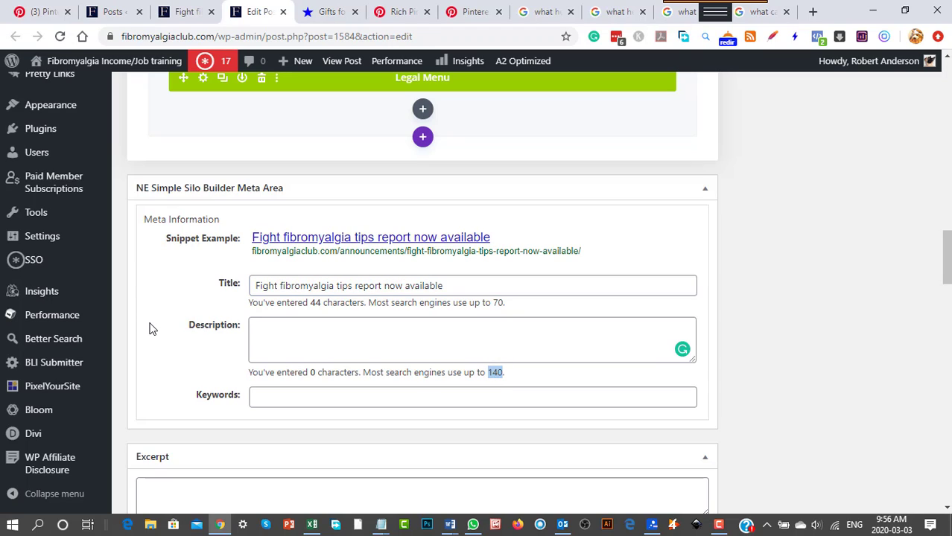
pyautogui.scroll(-1, 185, 354)
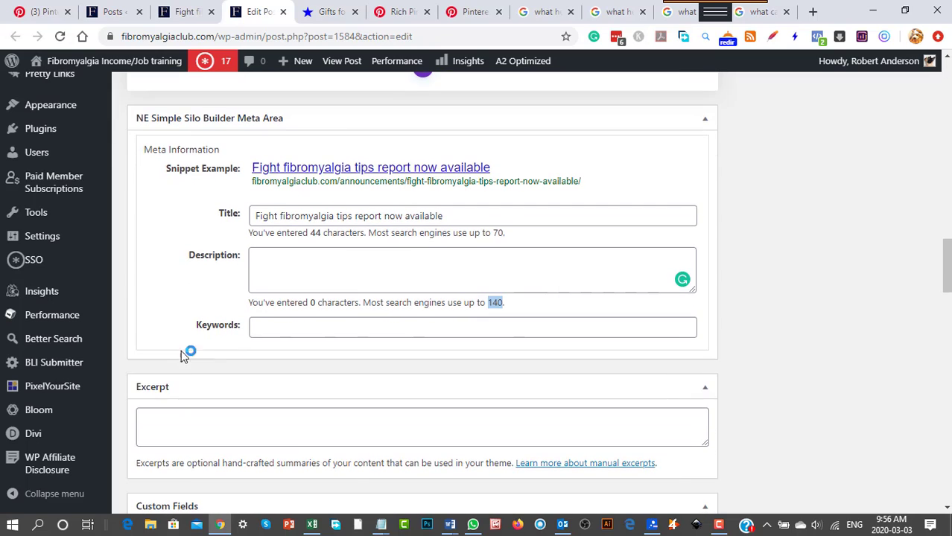
pyautogui.click(257, 333)
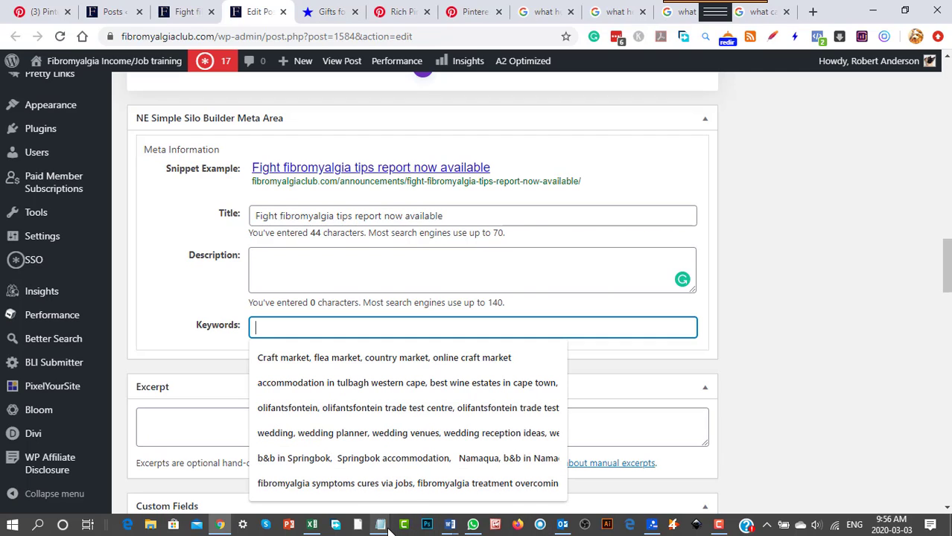
# Switch to the "fibromyalgia keywords" file in Notepad, look through its keyword list and move the window out of the way.
pyautogui.moveTo(381, 528)
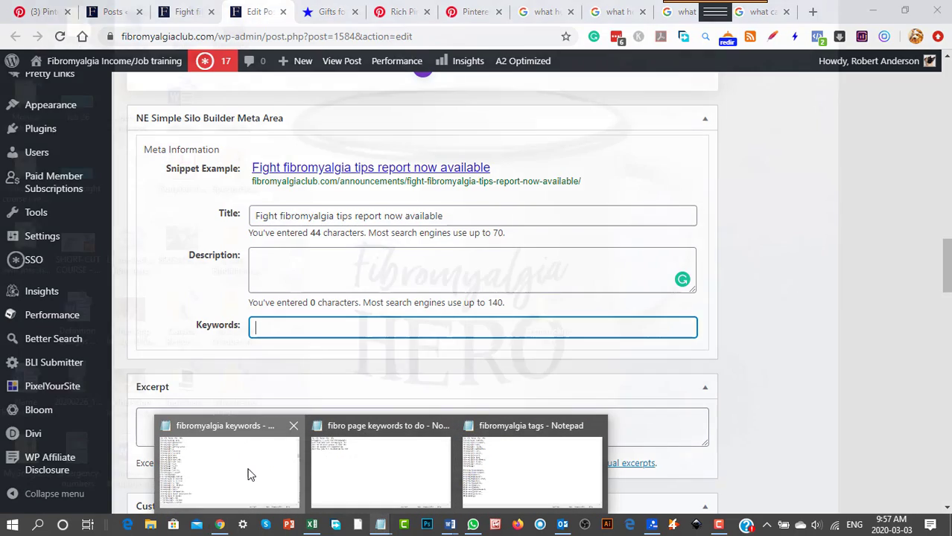
pyautogui.click(249, 474)
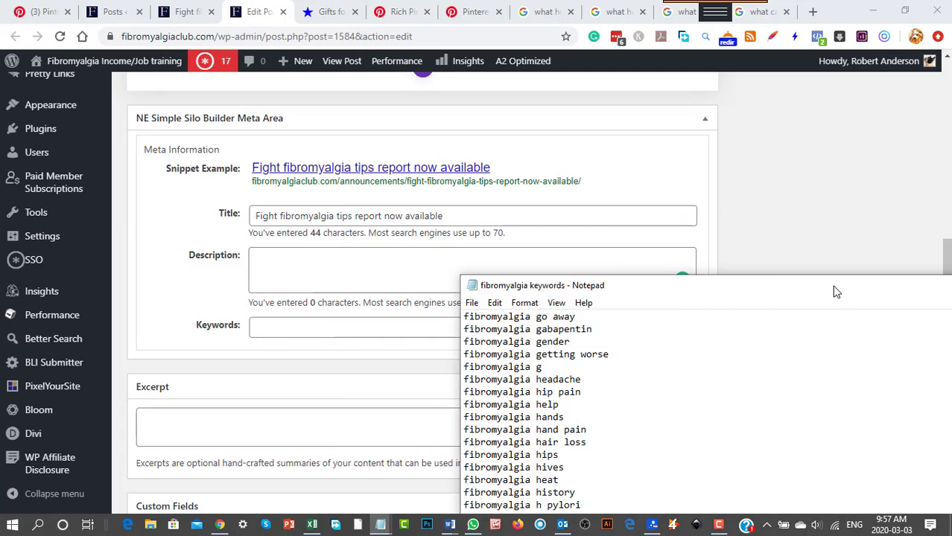
pyautogui.moveTo(834, 291); pyautogui.dragTo(540, 89)
pyautogui.scroll(8, 579, 350)
pyautogui.scroll(20, 580, 350)
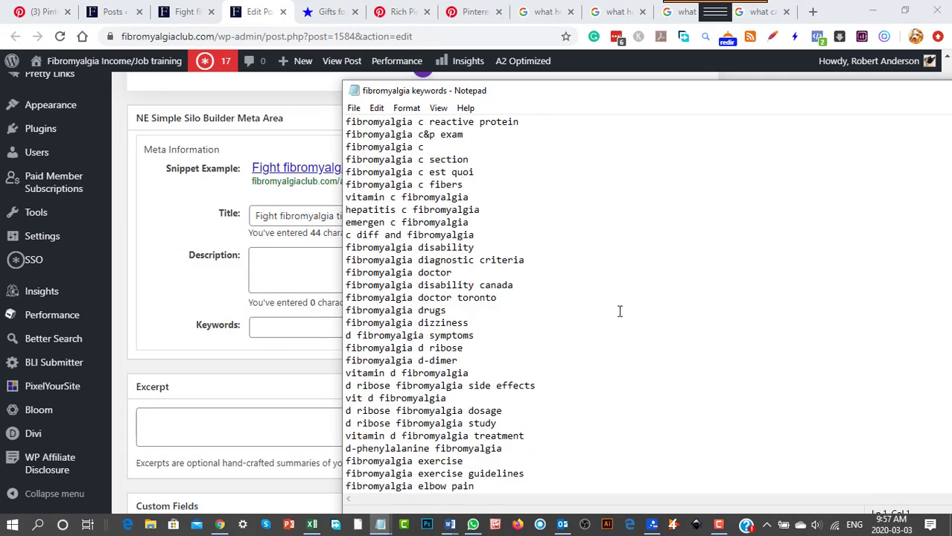
pyautogui.scroll(-20, 699, 301)
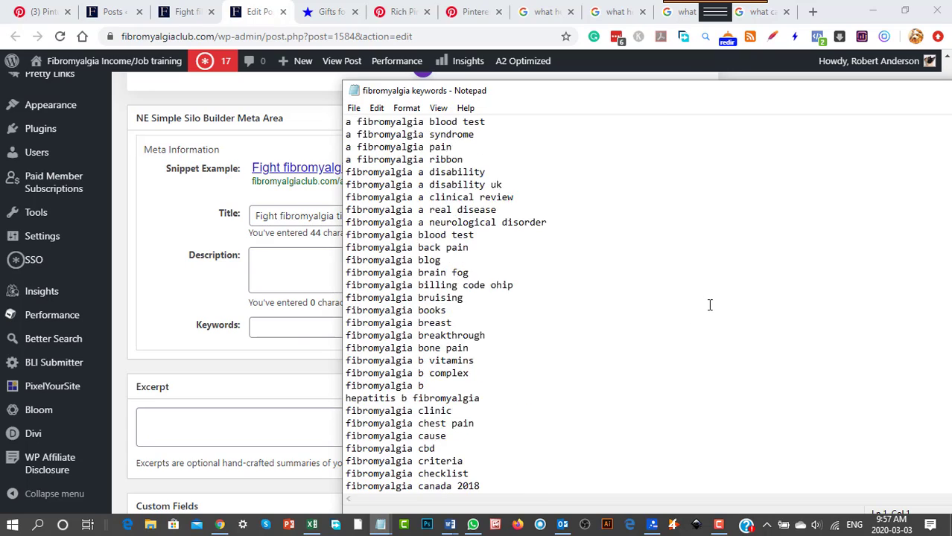
pyautogui.scroll(-20, 721, 308)
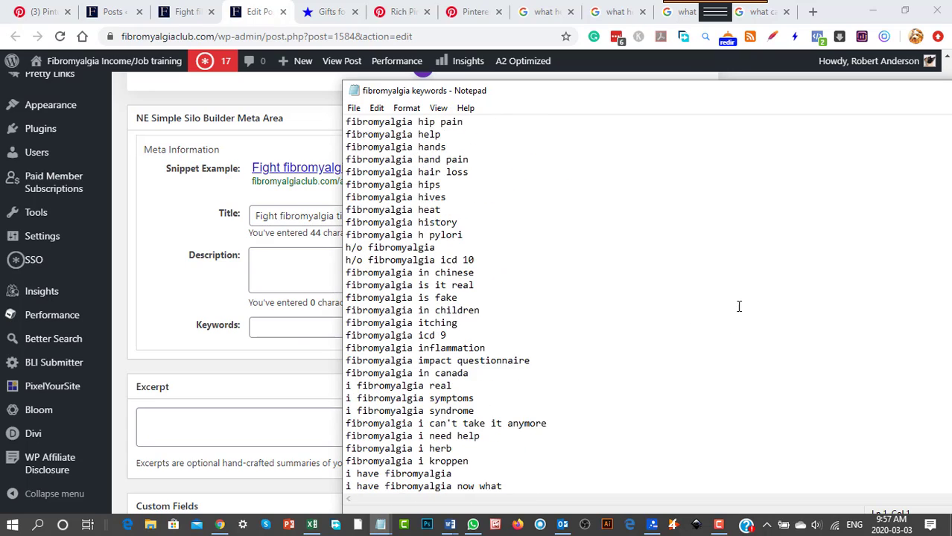
pyautogui.scroll(-20, 702, 370)
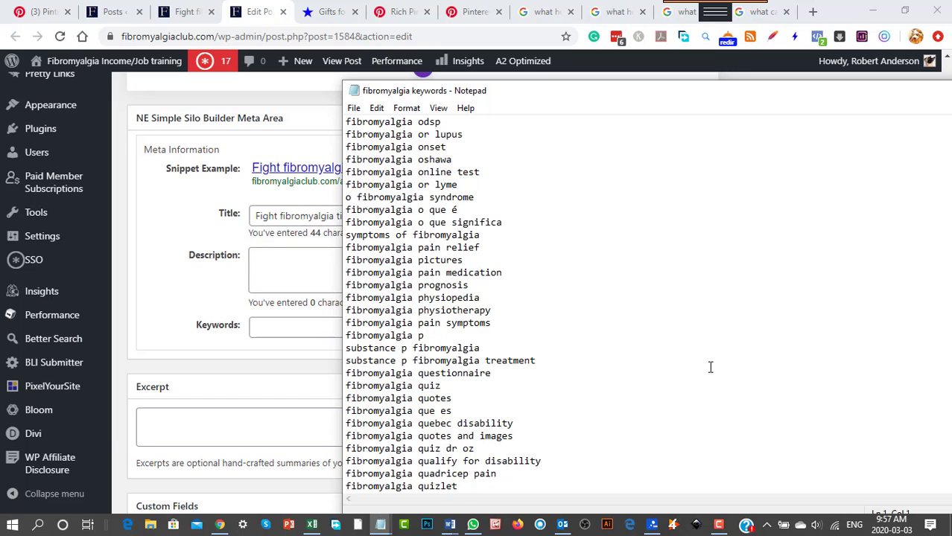
pyautogui.scroll(-15, 721, 296)
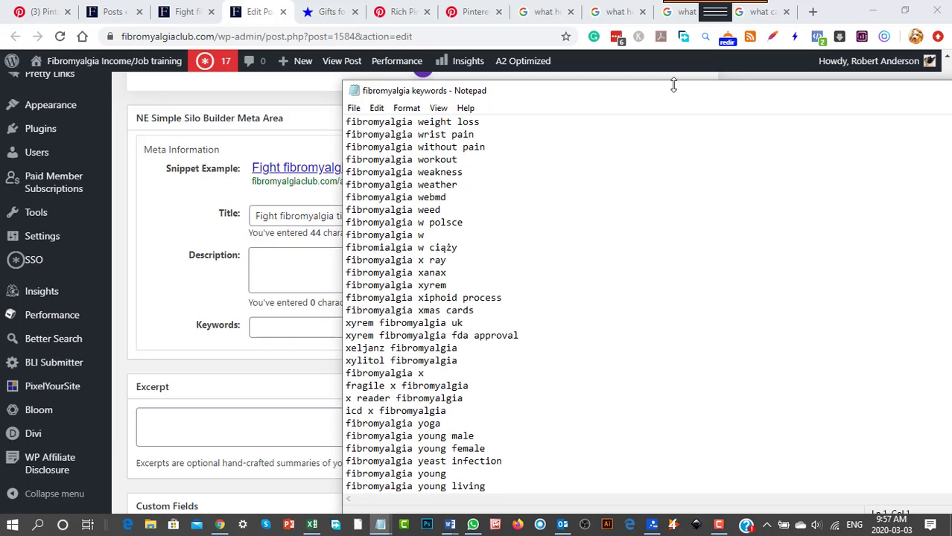
pyautogui.moveTo(663, 91); pyautogui.dragTo(951, 91)
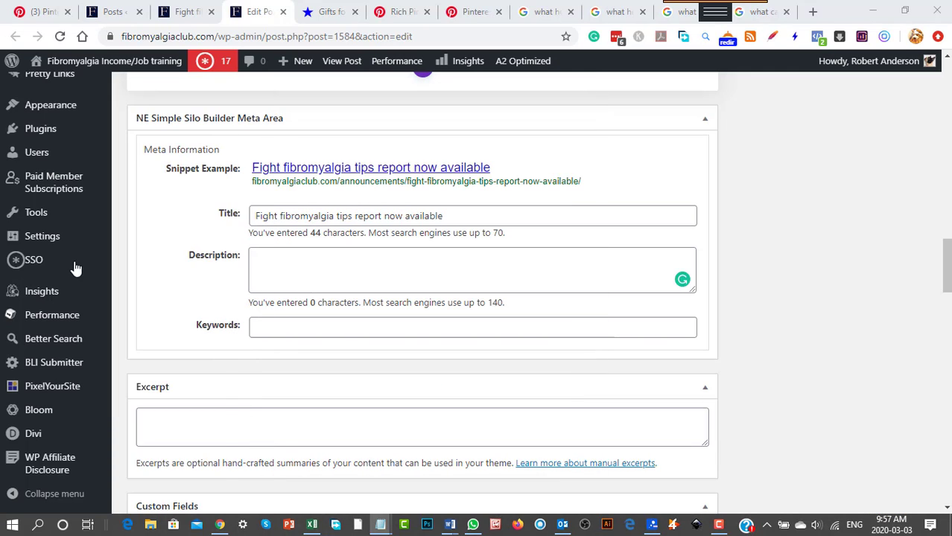
# Bring the "fibromyalgia keywords" file back over the post editor, look through its number-based keywords and move the window away again.
pyautogui.scroll(-4, 429, 419)
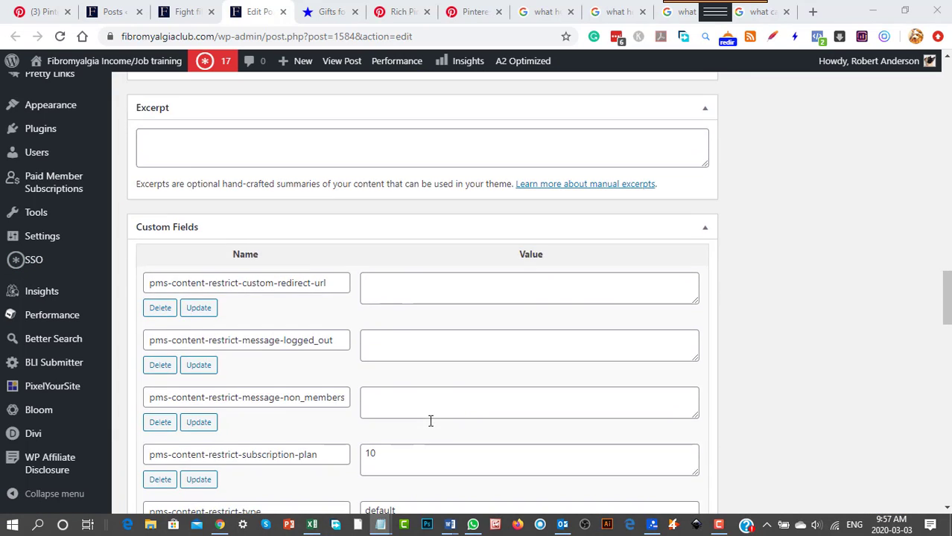
pyautogui.scroll(5, 430, 421)
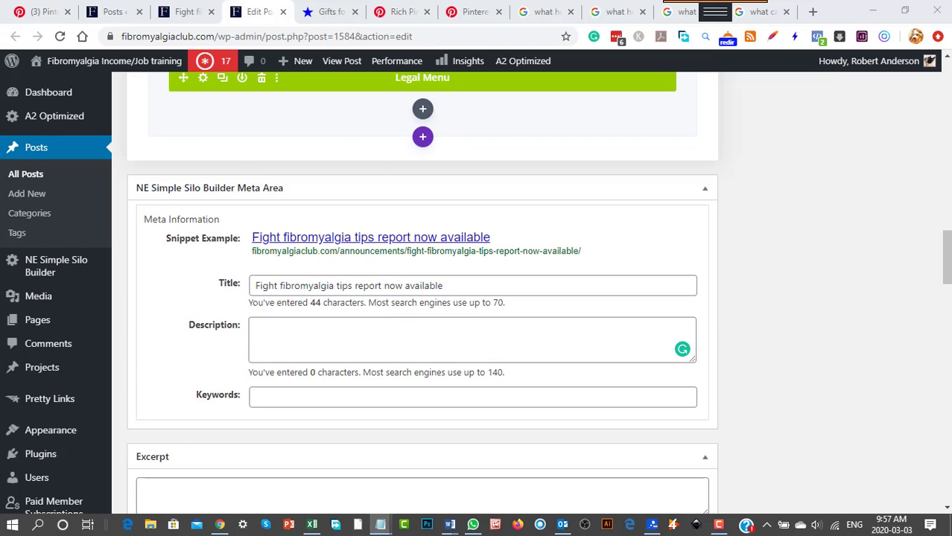
pyautogui.moveTo(287, 178); pyautogui.dragTo(525, 76)
pyautogui.scroll(-14, 462, 313)
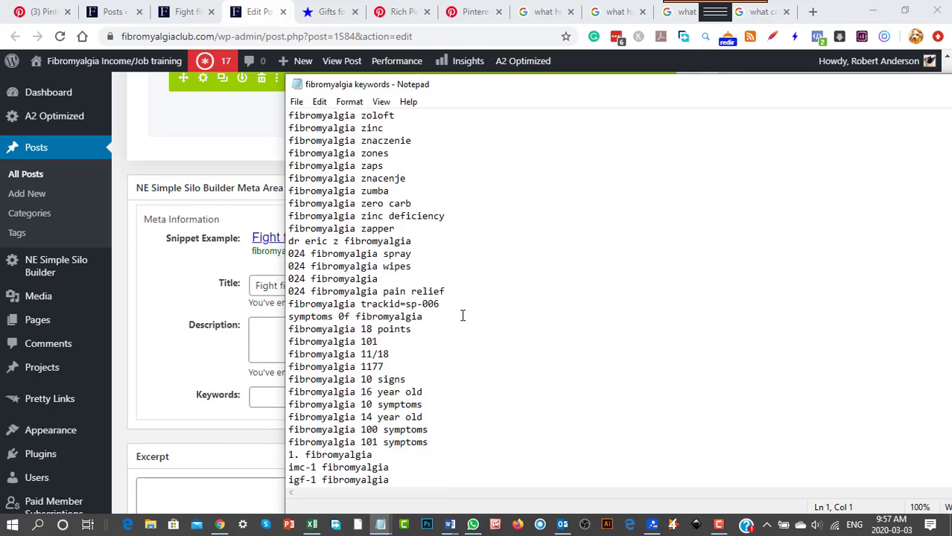
pyautogui.scroll(-20, 461, 316)
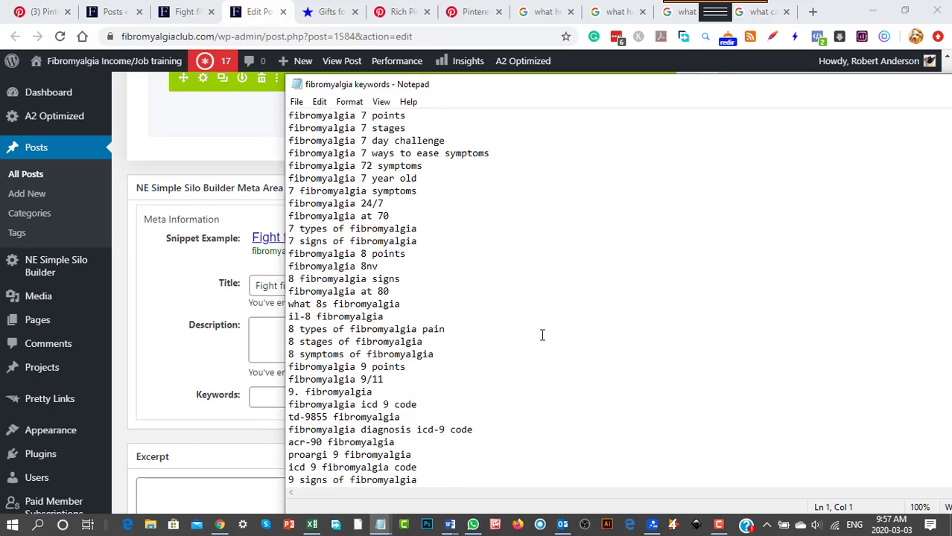
pyautogui.scroll(20, 542, 343)
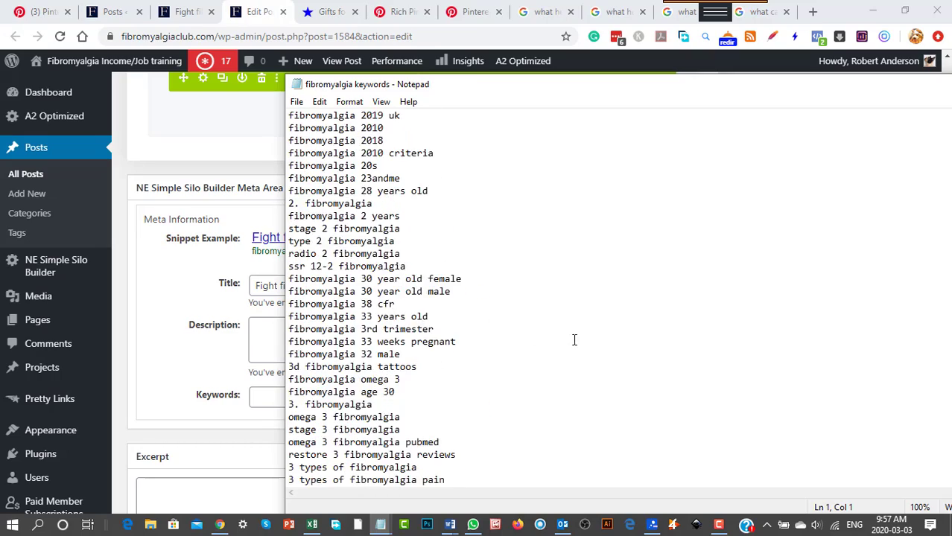
pyautogui.scroll(7, 581, 339)
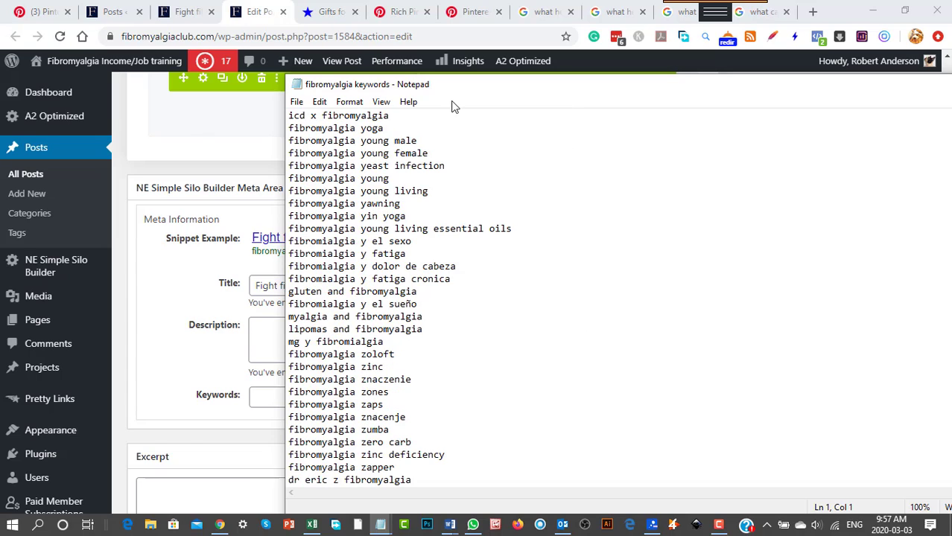
pyautogui.moveTo(452, 85); pyautogui.dragTo(0, 94)
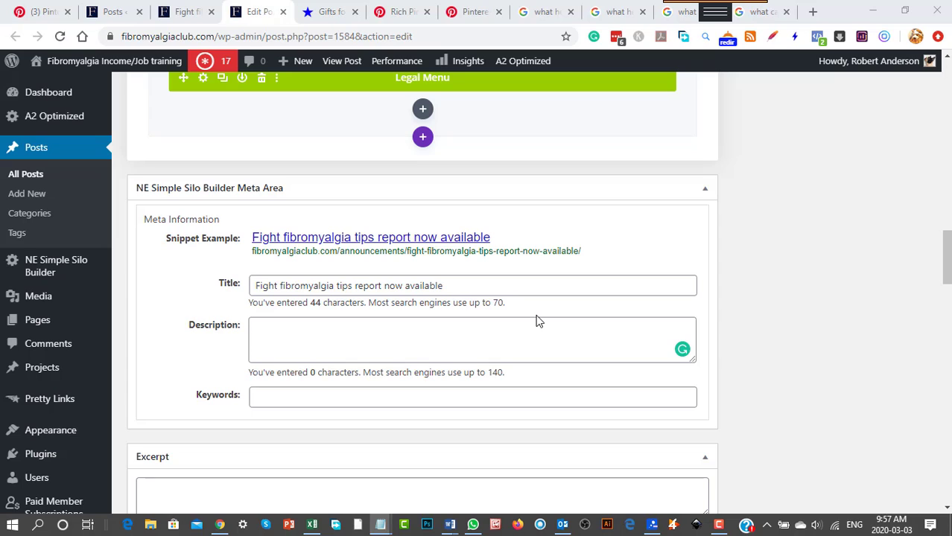
# Look through the Excerpt and Custom Fields sections below the post's meta information.
pyautogui.scroll(-3, 637, 388)
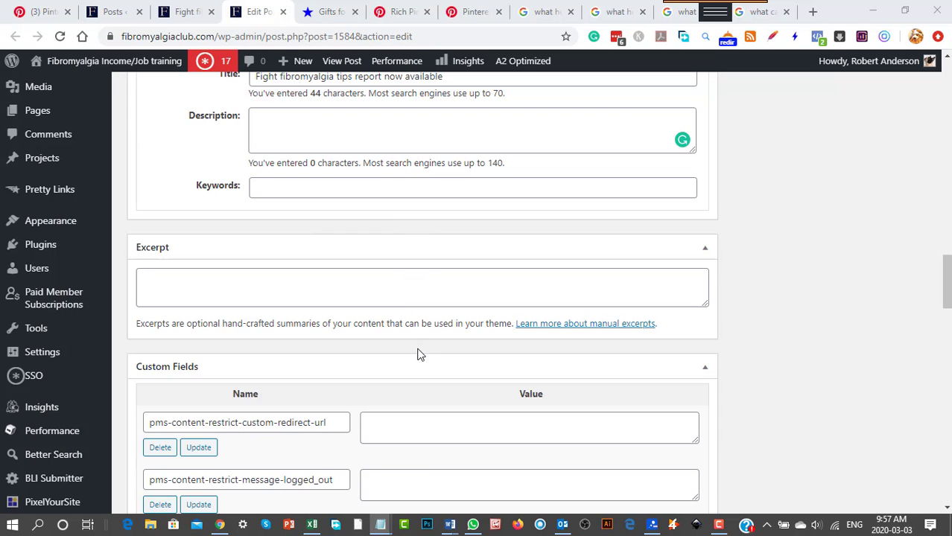
pyautogui.scroll(-3, 421, 358)
pyautogui.scroll(1, 425, 360)
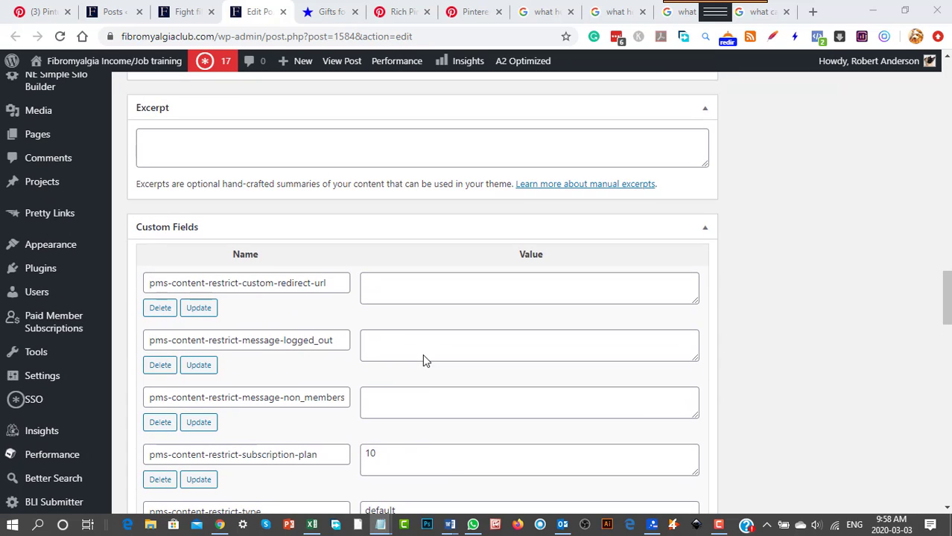
# Enable the post's Content Restriction display for Pro, Pro Plus and Logged In Users in addition to Free.
pyautogui.scroll(-1, 425, 355)
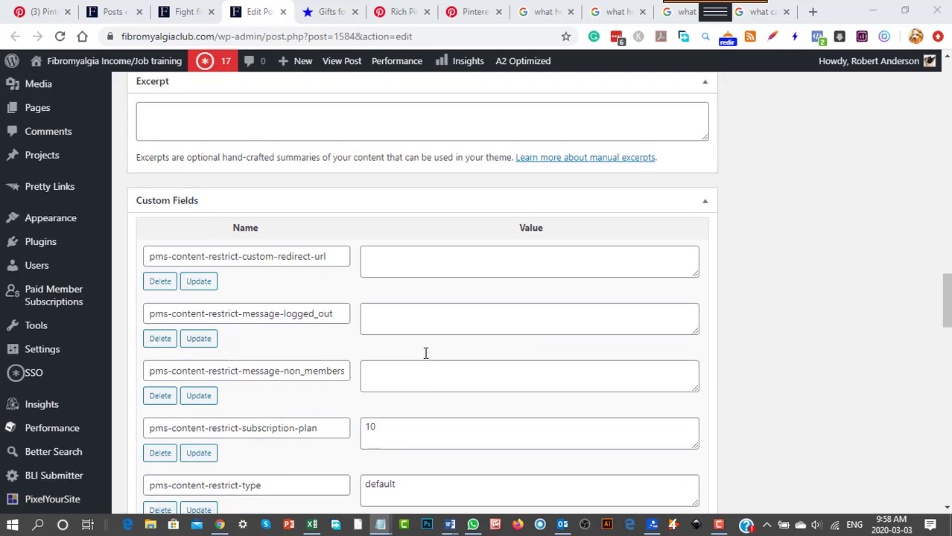
pyautogui.scroll(-6, 389, 248)
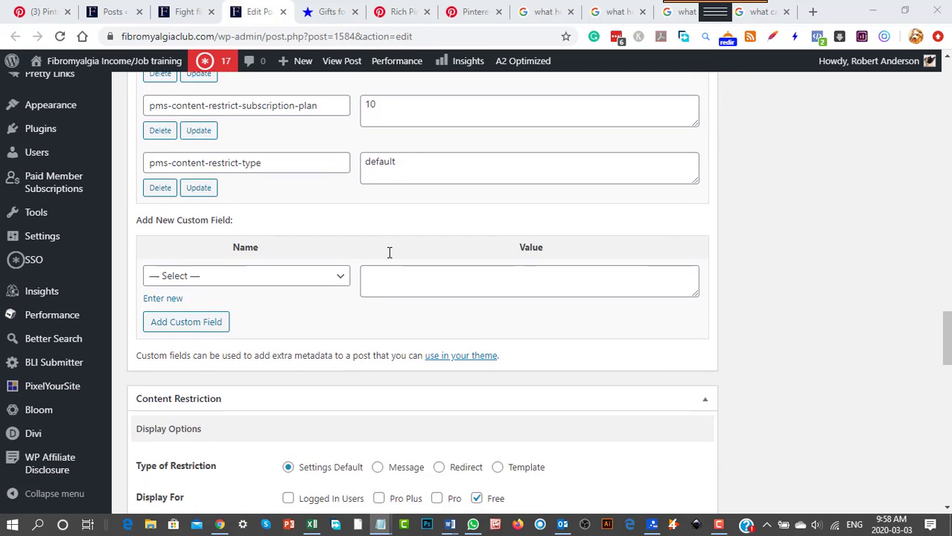
pyautogui.scroll(-1, 388, 258)
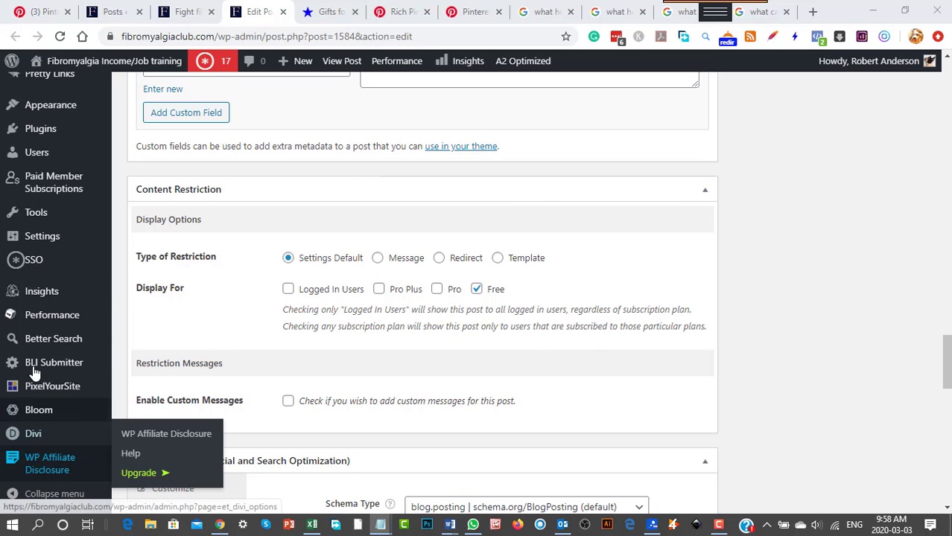
pyautogui.moveTo(53, 190)
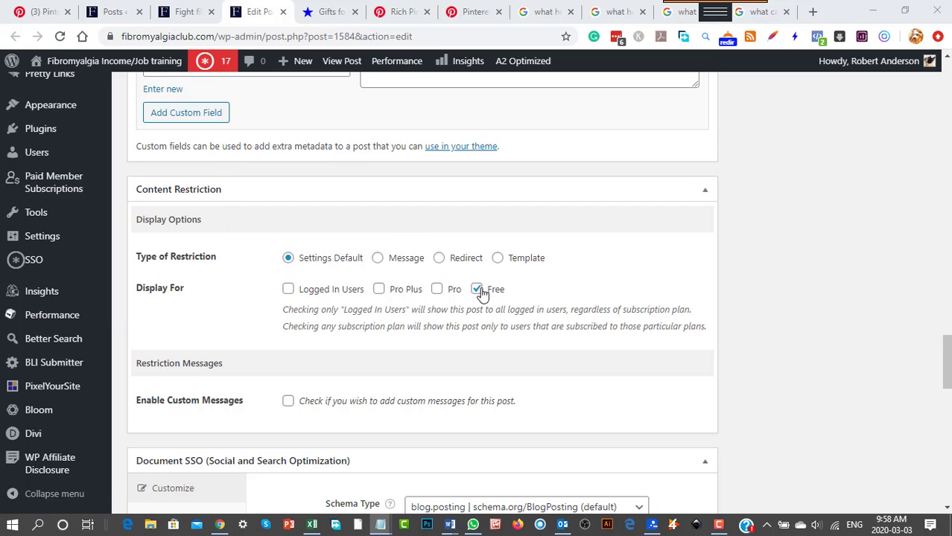
pyautogui.click(408, 294)
pyautogui.click(408, 296)
pyautogui.click(379, 290)
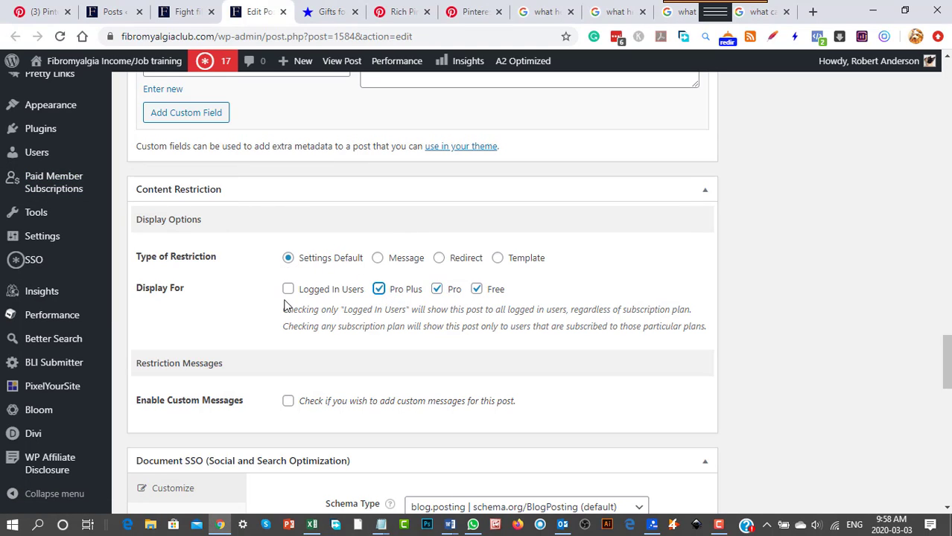
pyautogui.click(288, 291)
# Look through the post's Document SSO customization fields, from Schema Type to Article Section.
pyautogui.scroll(-4, 603, 425)
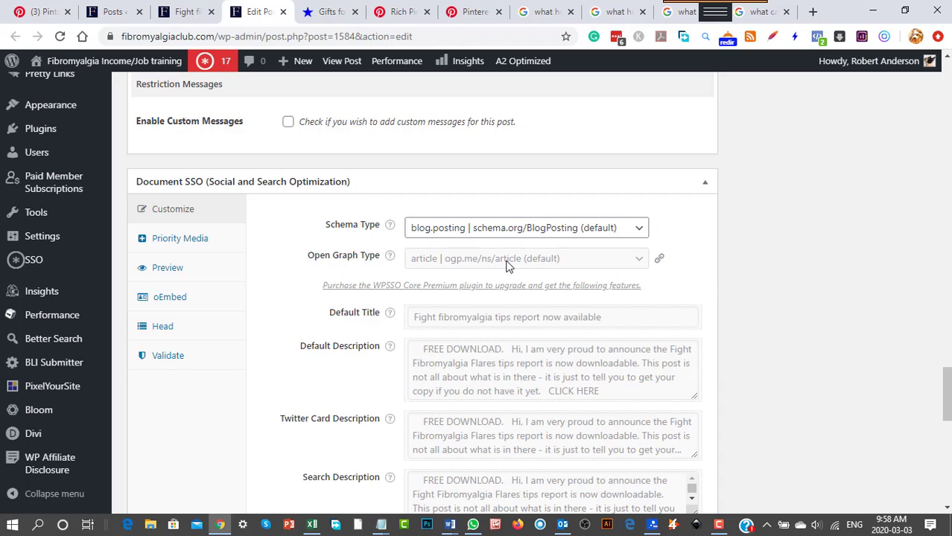
pyautogui.scroll(-1, 349, 368)
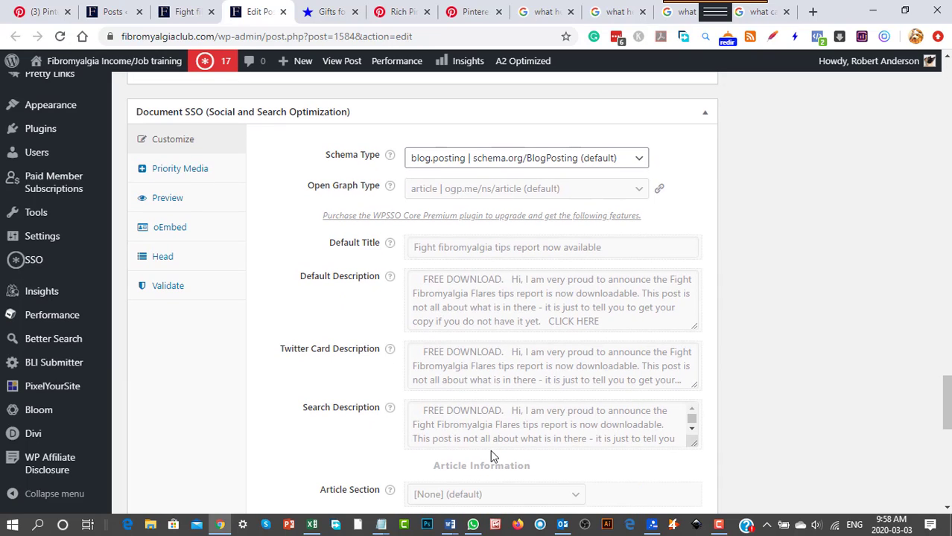
pyautogui.scroll(-1, 308, 442)
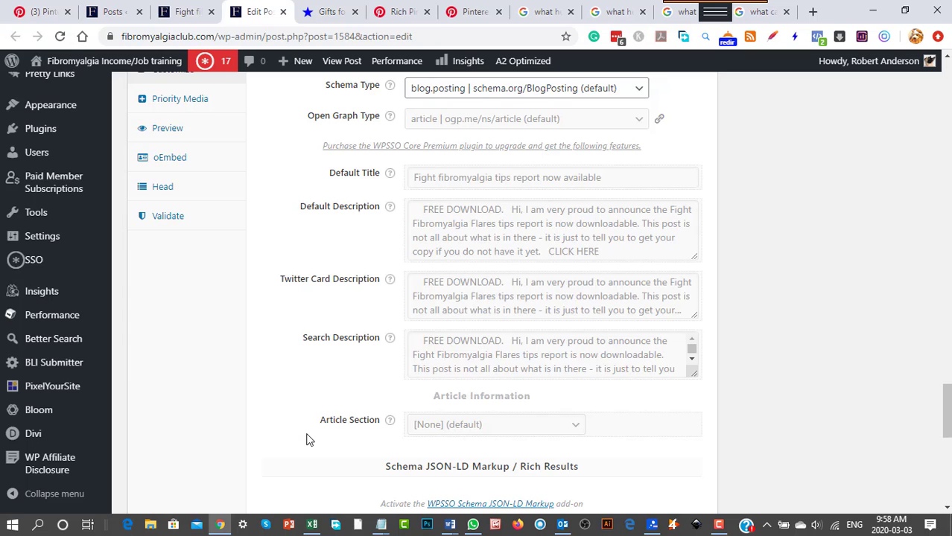
pyautogui.scroll(-3, 308, 440)
pyautogui.scroll(3, 300, 436)
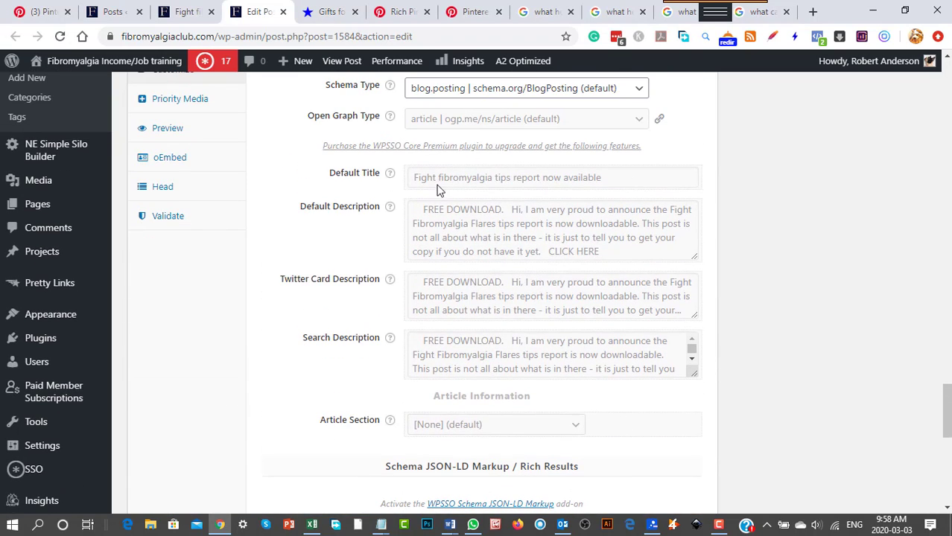
# Examine the Default Title text and the description fields below it in the Document SSO section.
pyautogui.doubleClick(445, 179)
pyautogui.click(517, 184)
pyautogui.doubleClick(598, 186)
pyautogui.click(543, 181)
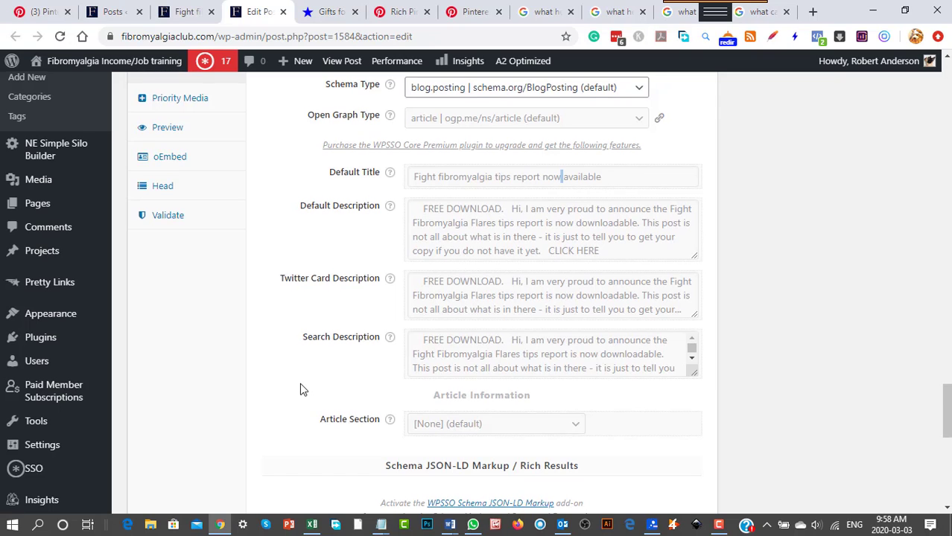
pyautogui.scroll(-1, 302, 388)
pyautogui.scroll(1, 302, 389)
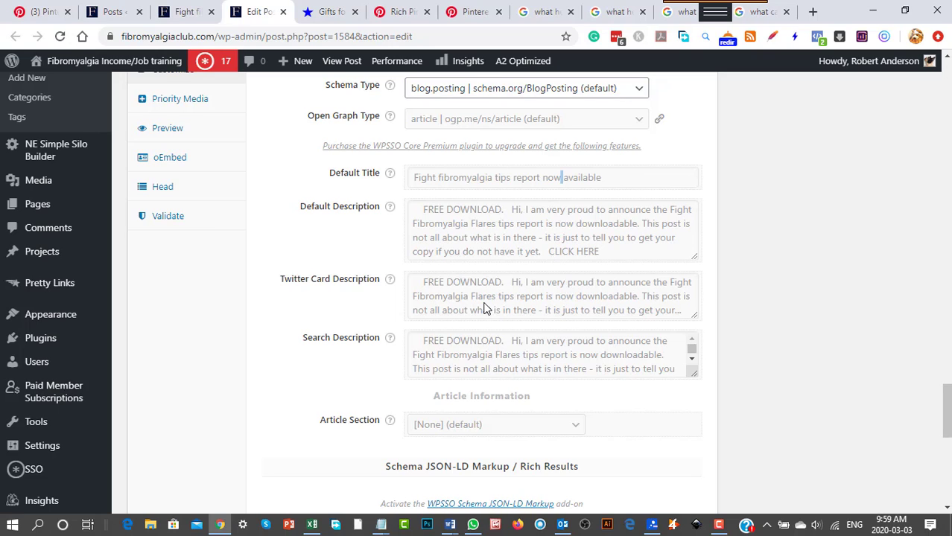
# Compare the Document SSO descriptions with the free download text on the published post and return to the post editor.
pyautogui.click(185, 11)
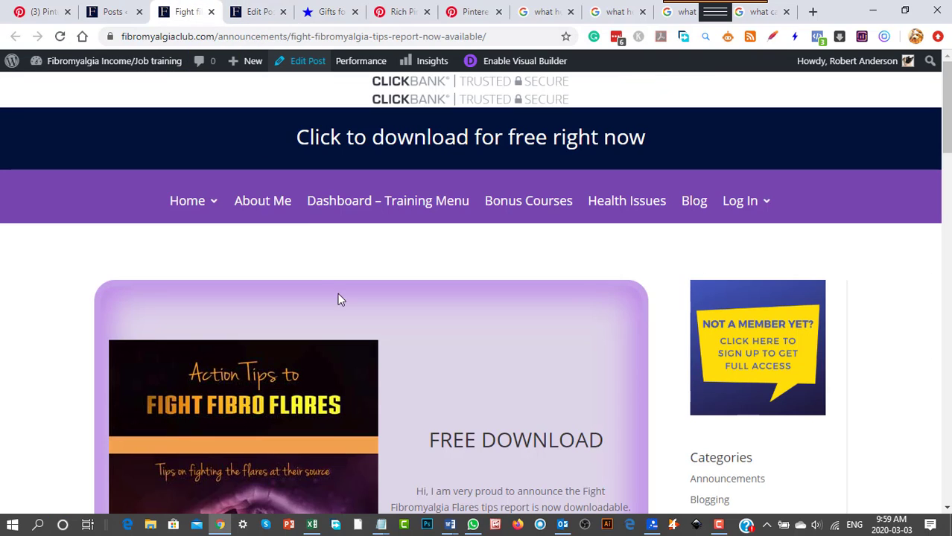
pyautogui.scroll(-3, 417, 391)
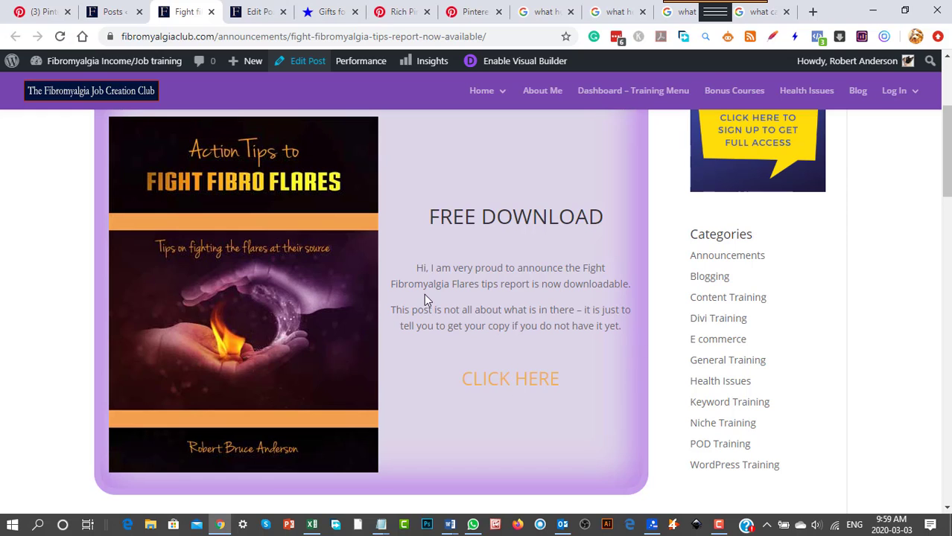
pyautogui.click(258, 12)
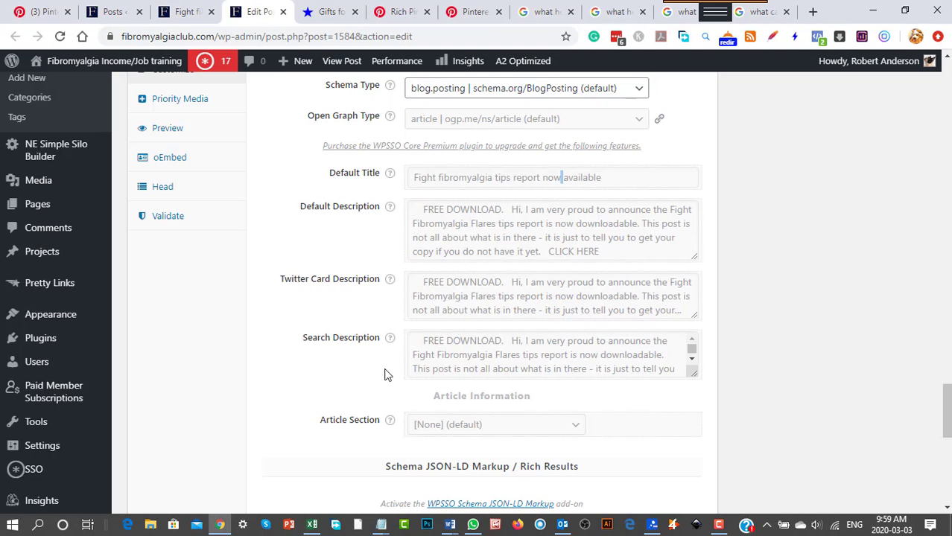
# Open the Document SSO preview and examine the Facebook / Open Graph example of the post.
pyautogui.scroll(1, 217, 374)
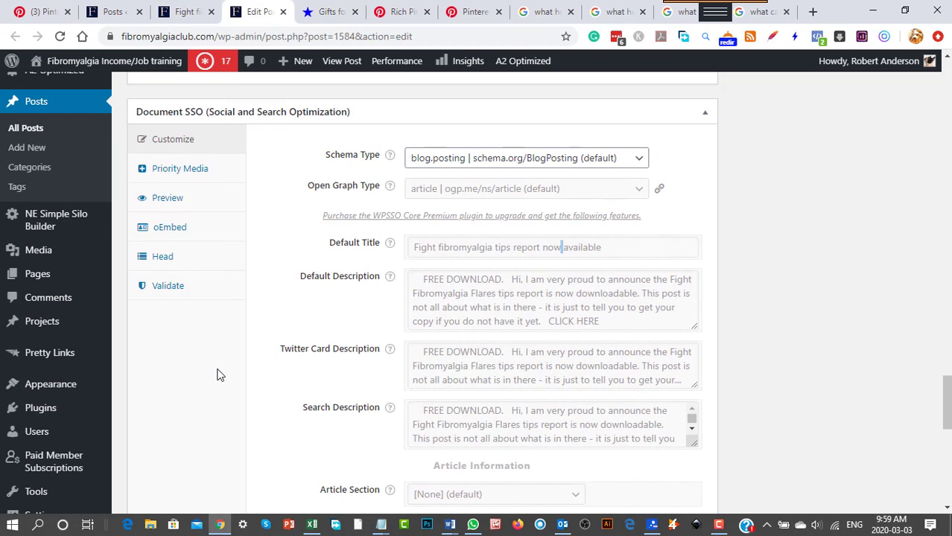
pyautogui.click(169, 200)
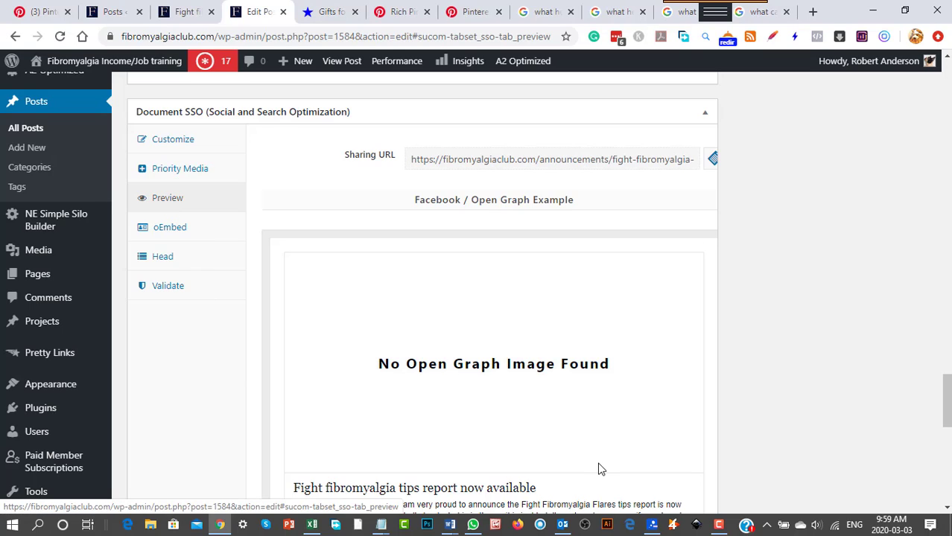
pyautogui.scroll(-4, 604, 469)
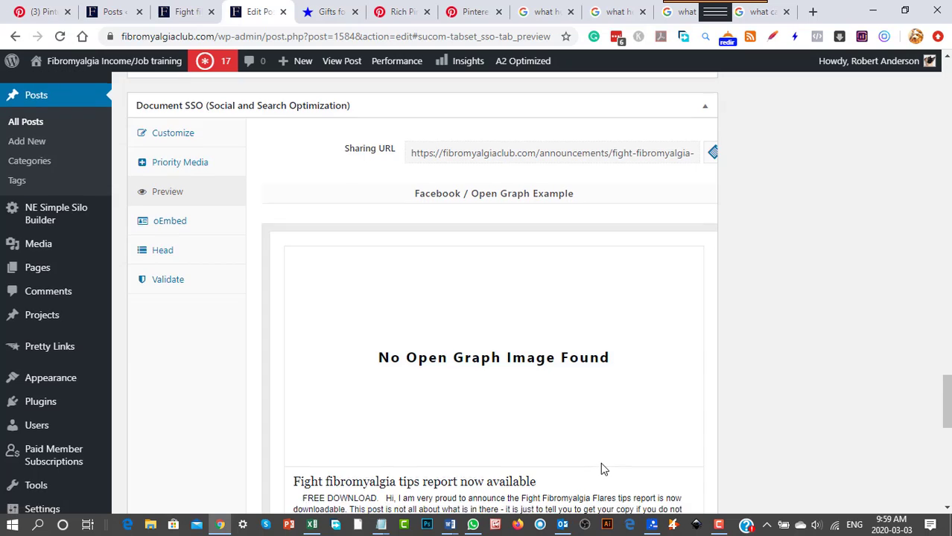
pyautogui.scroll(2, 589, 456)
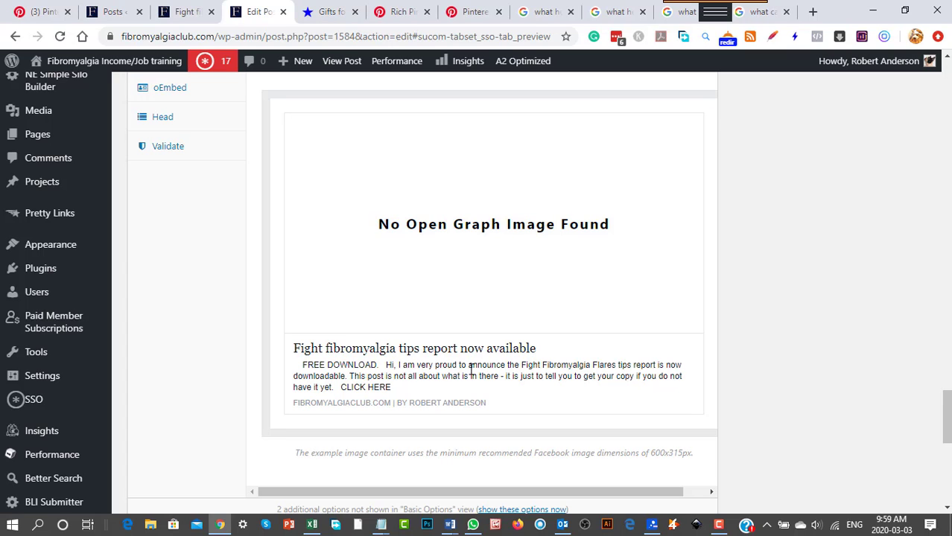
pyautogui.scroll(3, 503, 283)
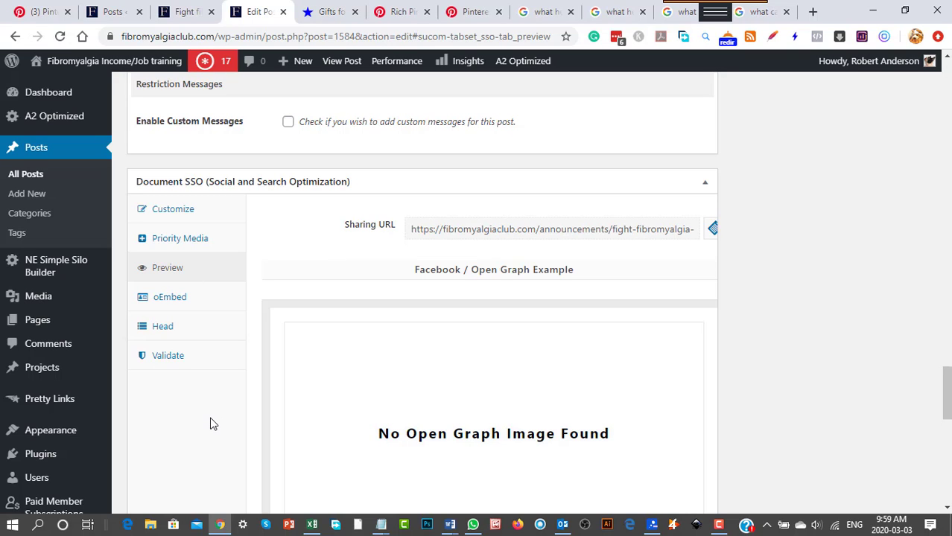
pyautogui.scroll(4, 210, 424)
pyautogui.scroll(-2, 208, 423)
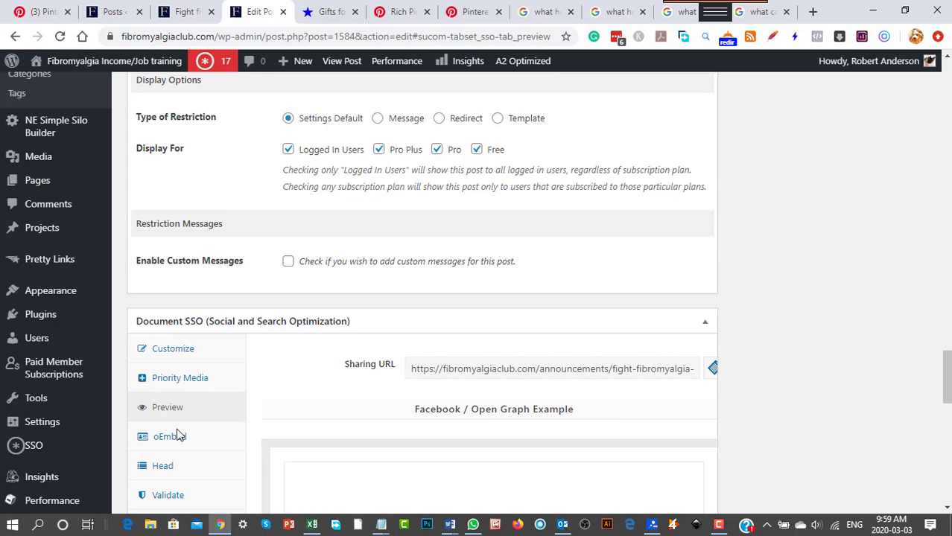
# Return to the Document SSO customization fields and look through them down to the Monarch Settings section.
pyautogui.click(176, 350)
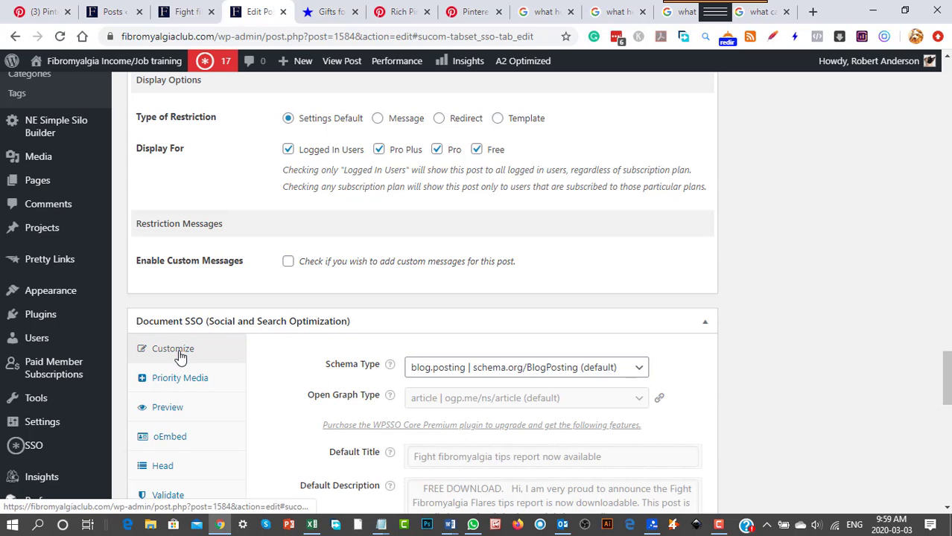
pyautogui.scroll(-5, 689, 426)
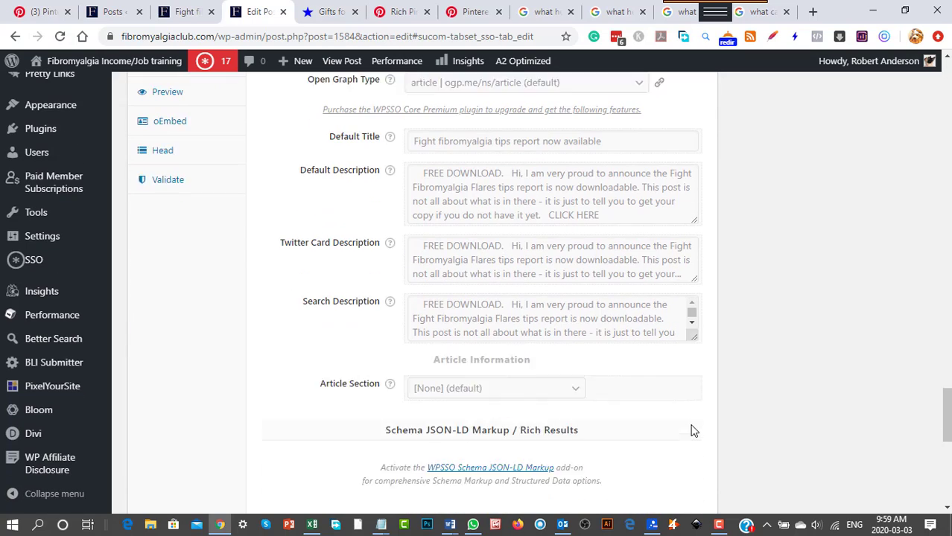
pyautogui.scroll(-2, 689, 428)
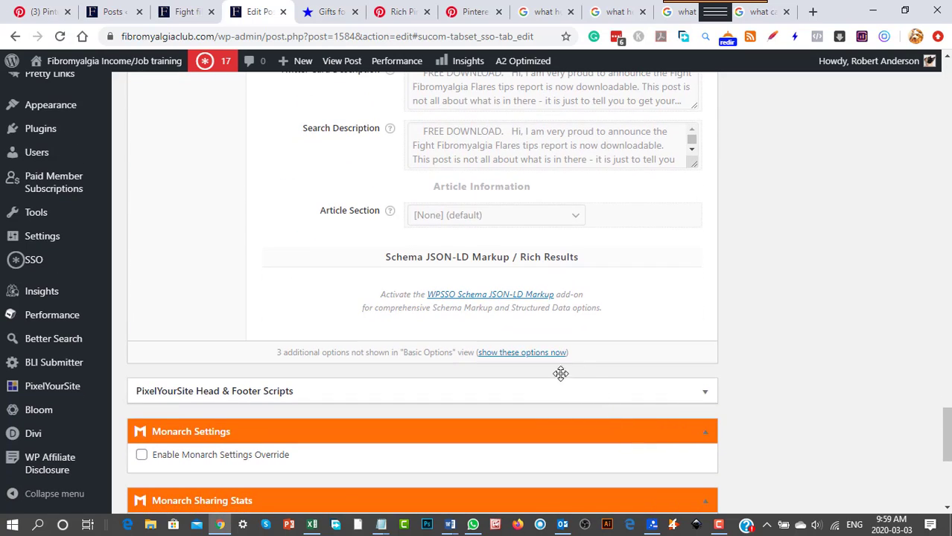
pyautogui.scroll(5, 645, 313)
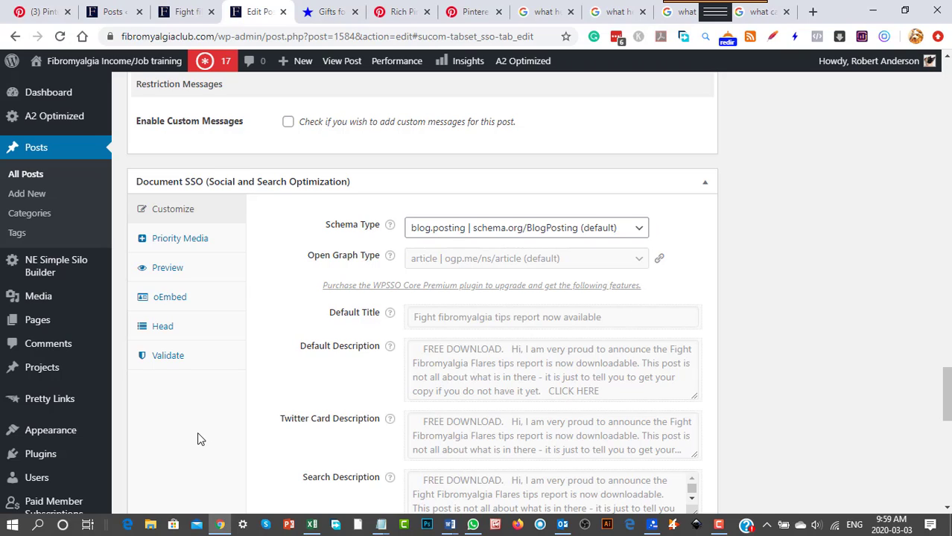
pyautogui.scroll(2, 197, 435)
pyautogui.scroll(-2, 198, 436)
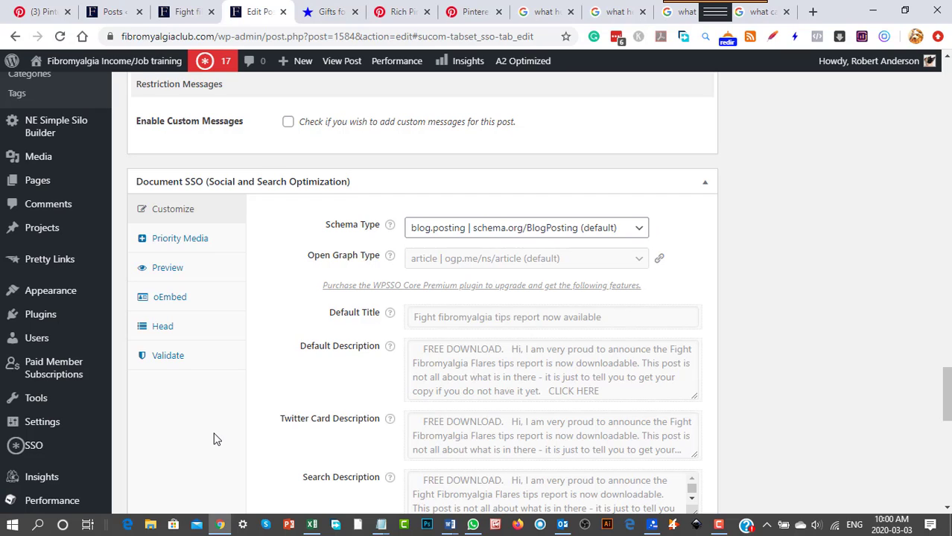
# View the Pinterest home feed, return to the post editor and recheck the Document SSO fields.
pyautogui.click(59, 11)
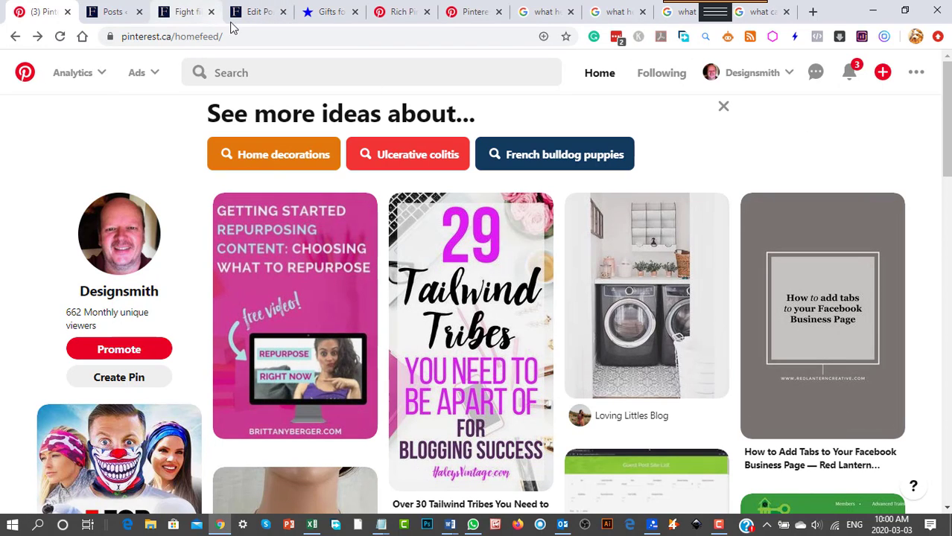
pyautogui.click(253, 19)
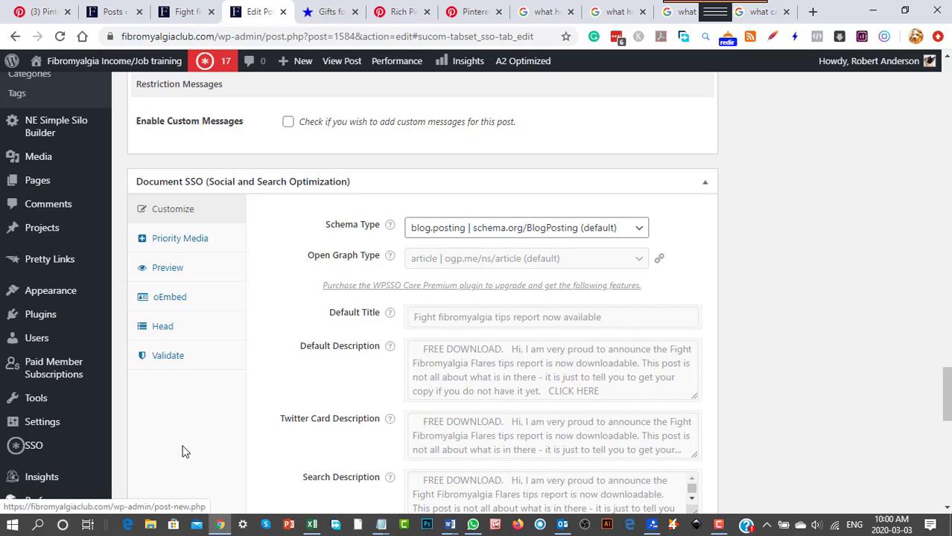
pyautogui.scroll(-5, 186, 444)
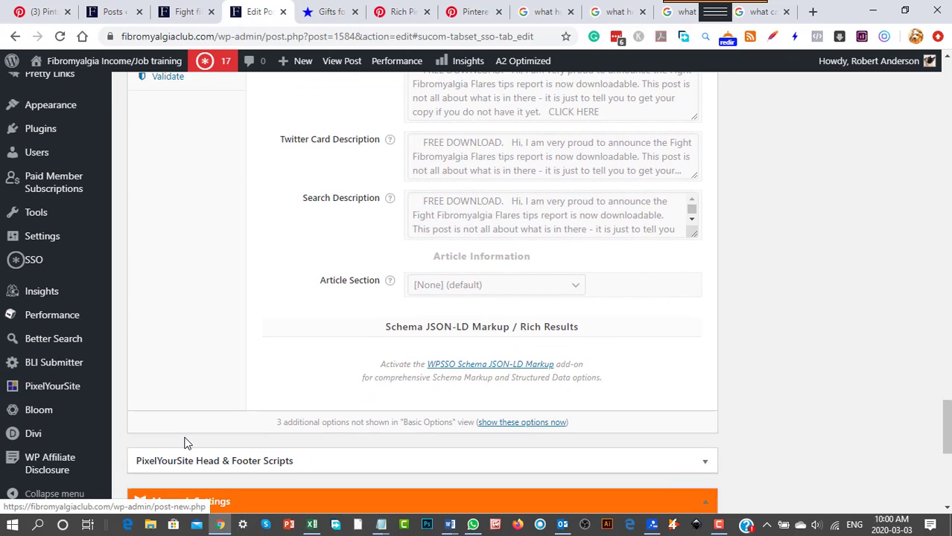
pyautogui.scroll(4, 186, 444)
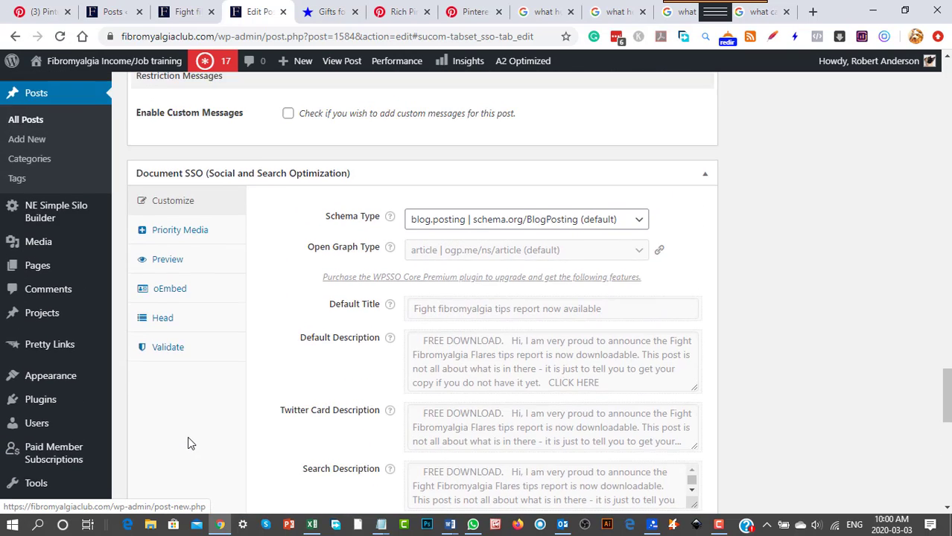
pyautogui.scroll(-1, 188, 446)
# Open the WordPress General Settings and look through the page and the site's admin sections.
pyautogui.click(43, 381)
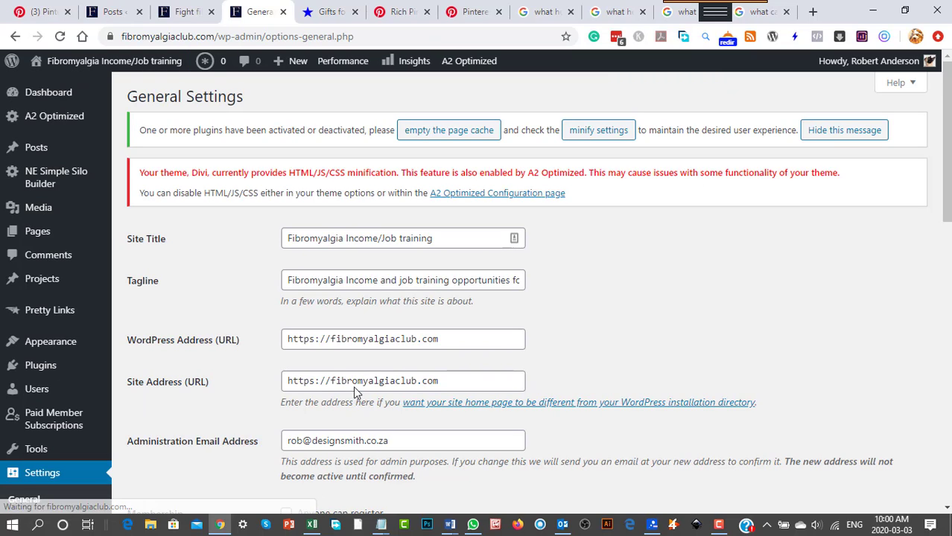
pyautogui.scroll(-3, 615, 368)
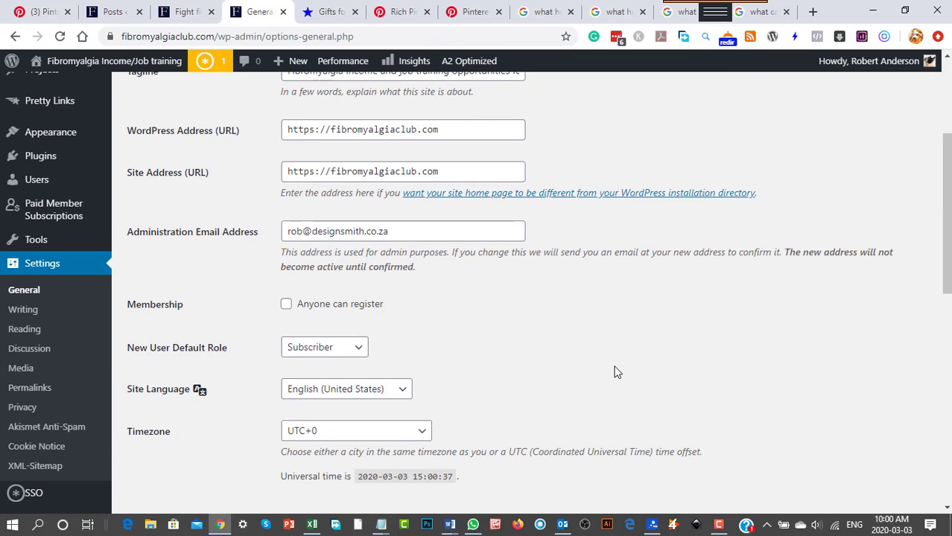
pyautogui.scroll(2, 12, 468)
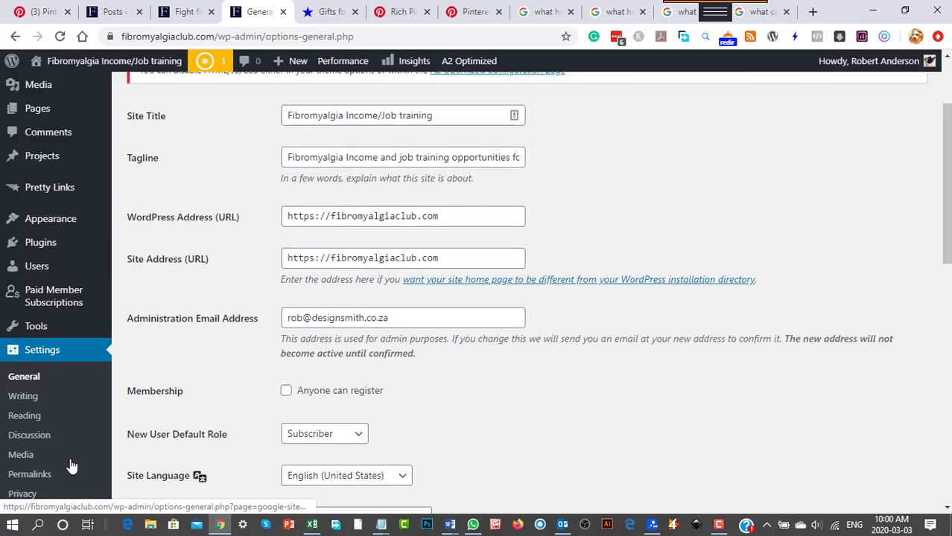
pyautogui.scroll(-3, 30, 476)
pyautogui.scroll(-6, 72, 450)
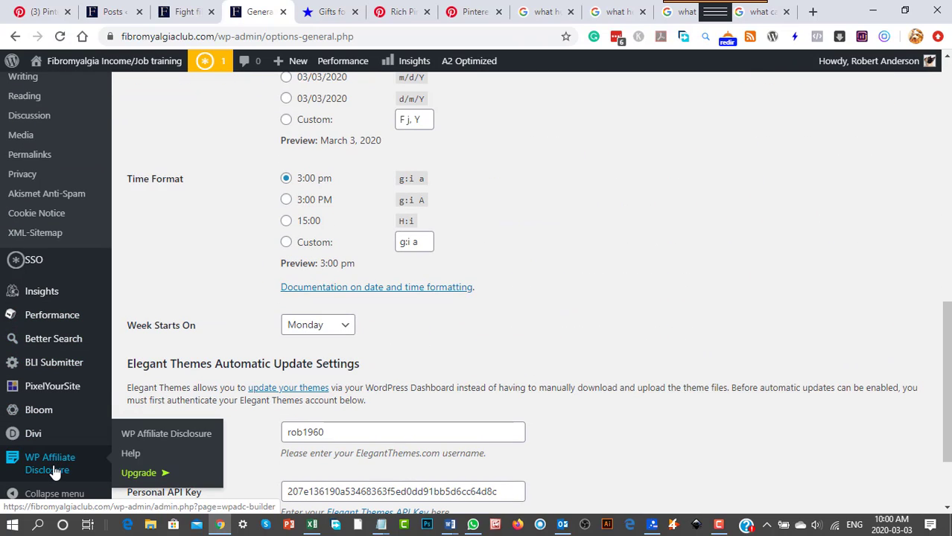
pyautogui.scroll(-2, 53, 473)
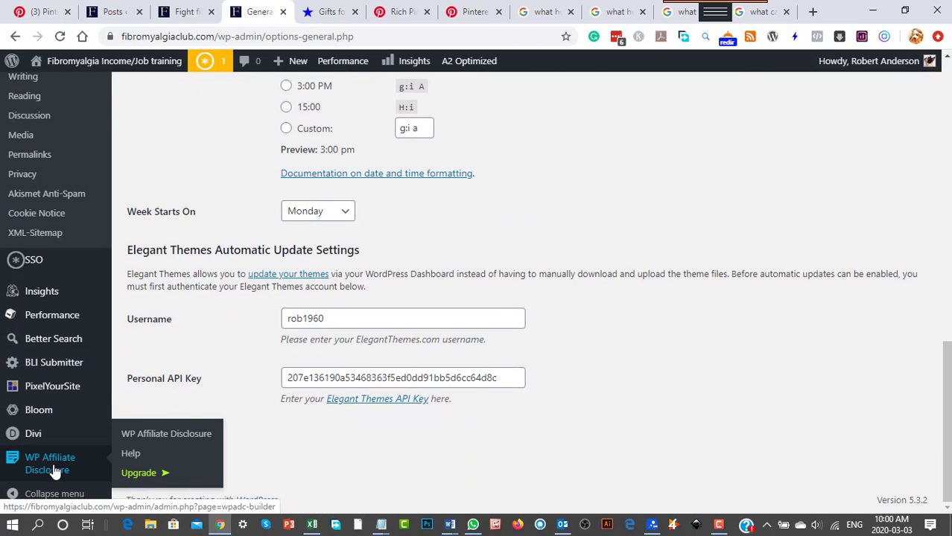
pyautogui.scroll(8, 59, 464)
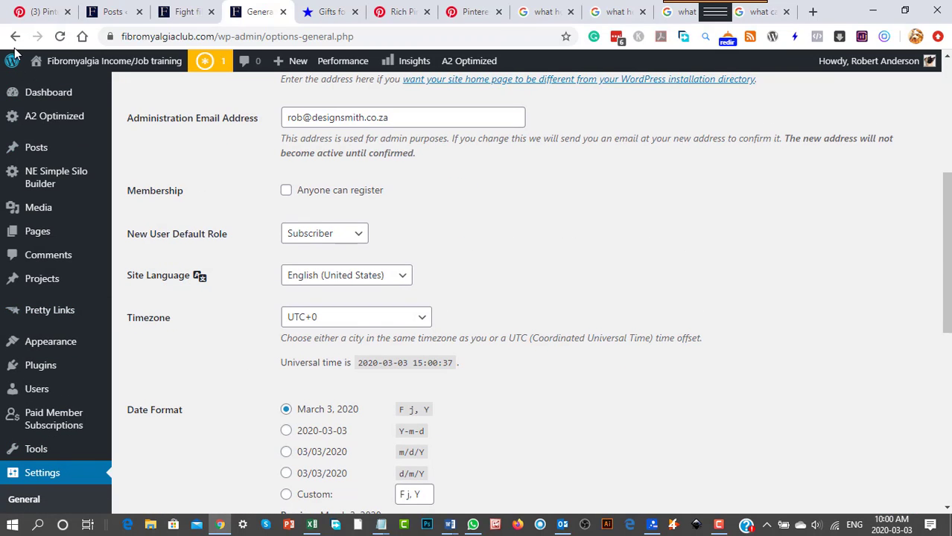
# Open the General Settings of the WPSSO plugin and show its image options.
pyautogui.scroll(-8, 80, 272)
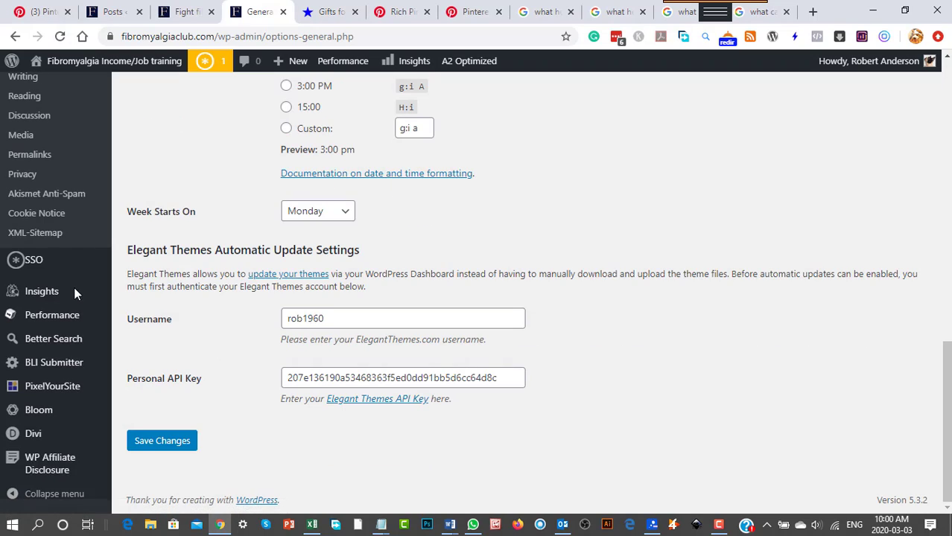
pyautogui.moveTo(38, 271)
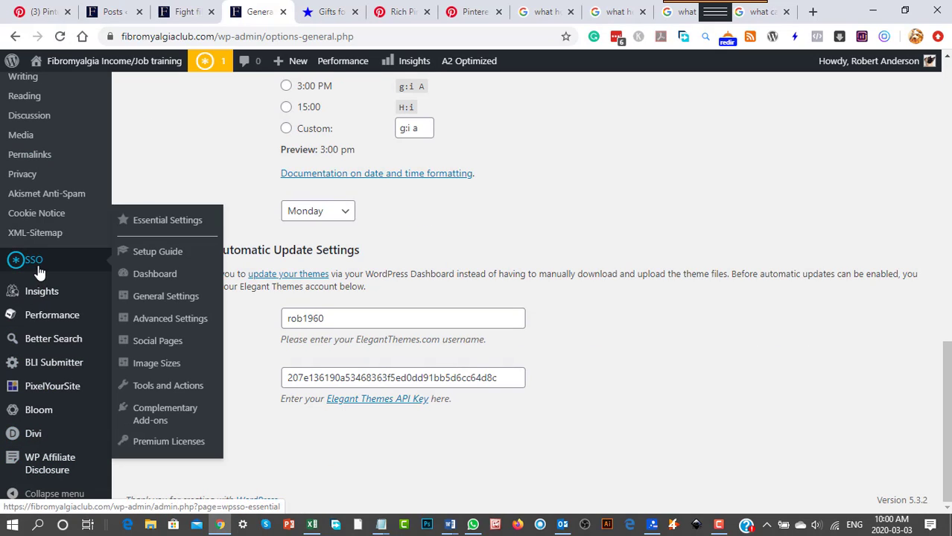
pyautogui.click(152, 255)
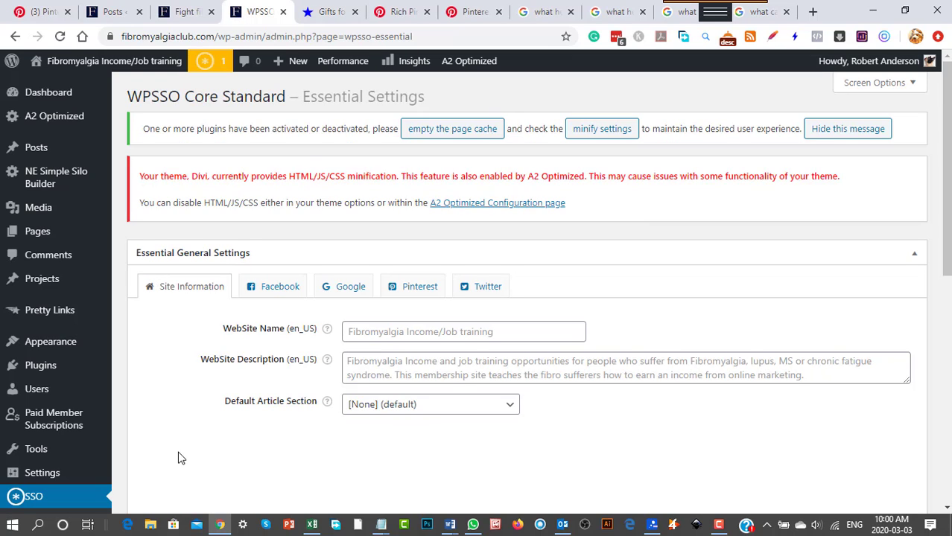
pyautogui.scroll(-3, 179, 457)
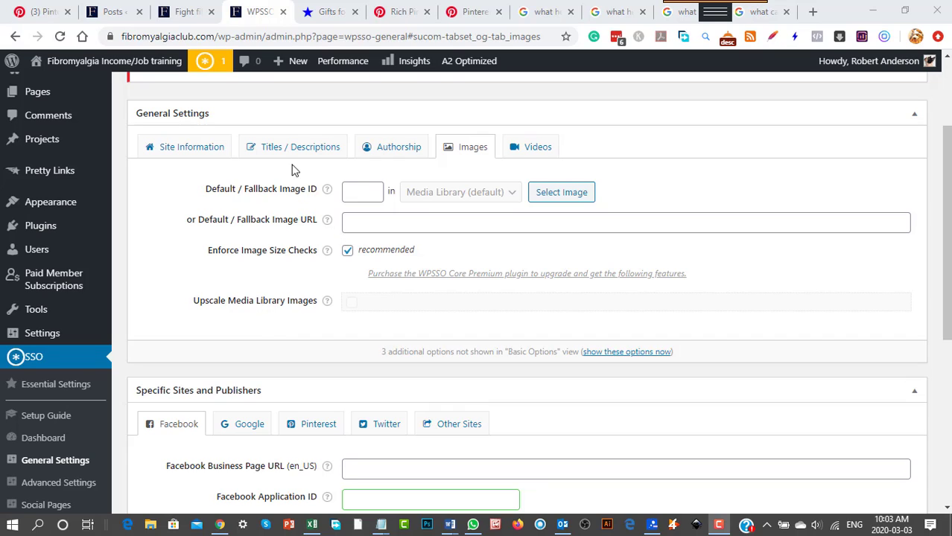
# Set the default fallback image to Fibro-Hero-WEB.jpg from the Media Library and save all plugin settings.
pyautogui.click(365, 192)
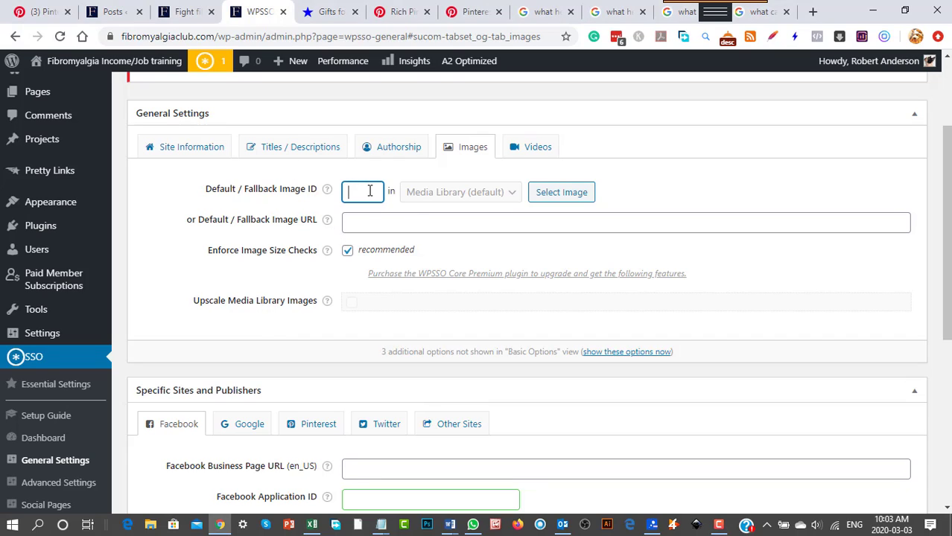
pyautogui.click(570, 194)
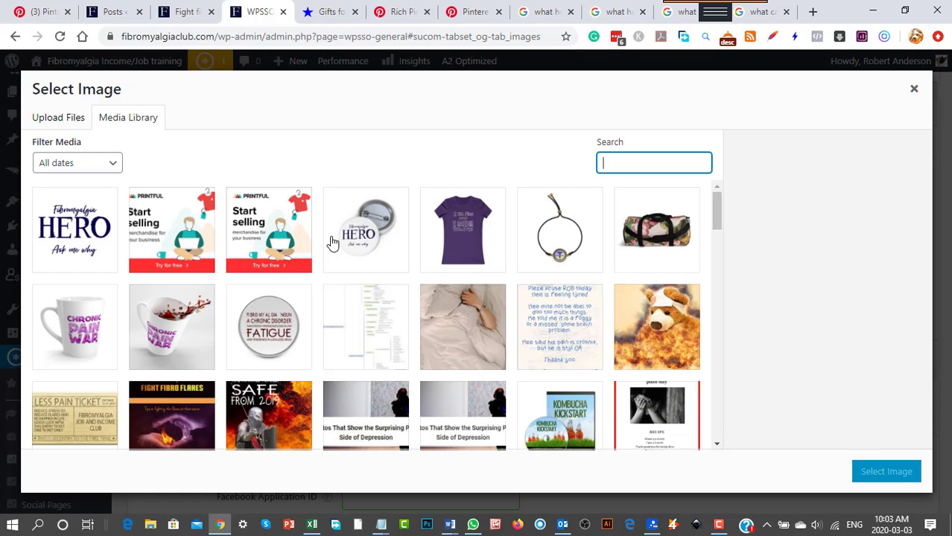
pyautogui.scroll(-5, 574, 402)
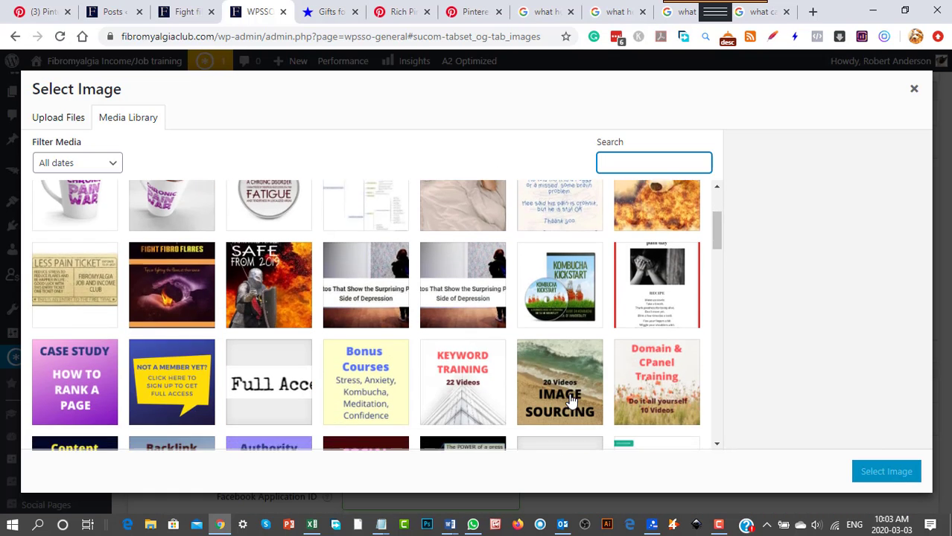
pyautogui.scroll(-6, 562, 400)
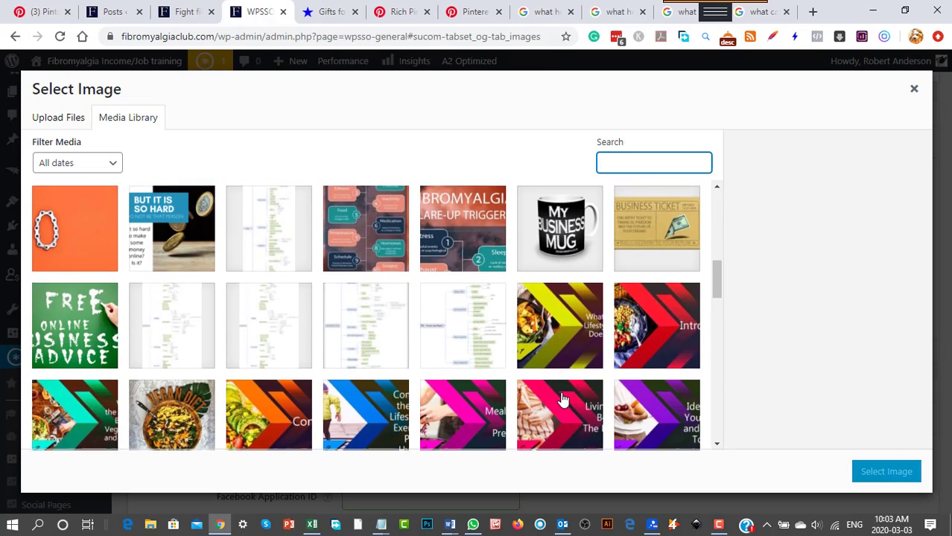
pyautogui.scroll(-5, 560, 398)
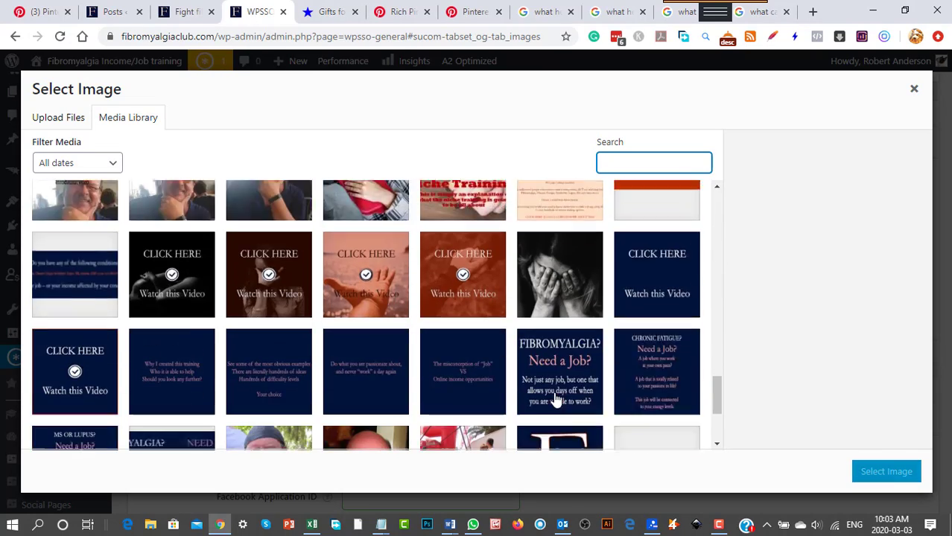
pyautogui.scroll(15, 557, 398)
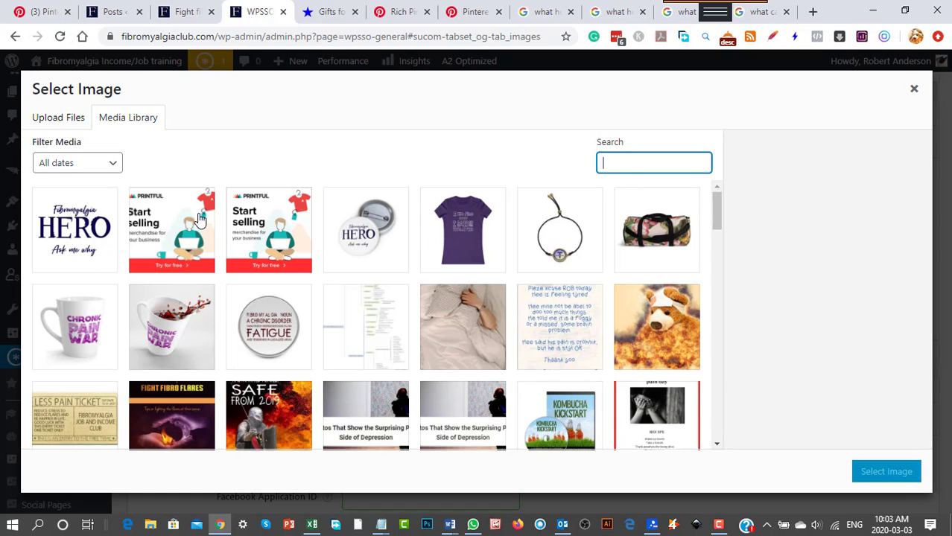
pyautogui.click(67, 237)
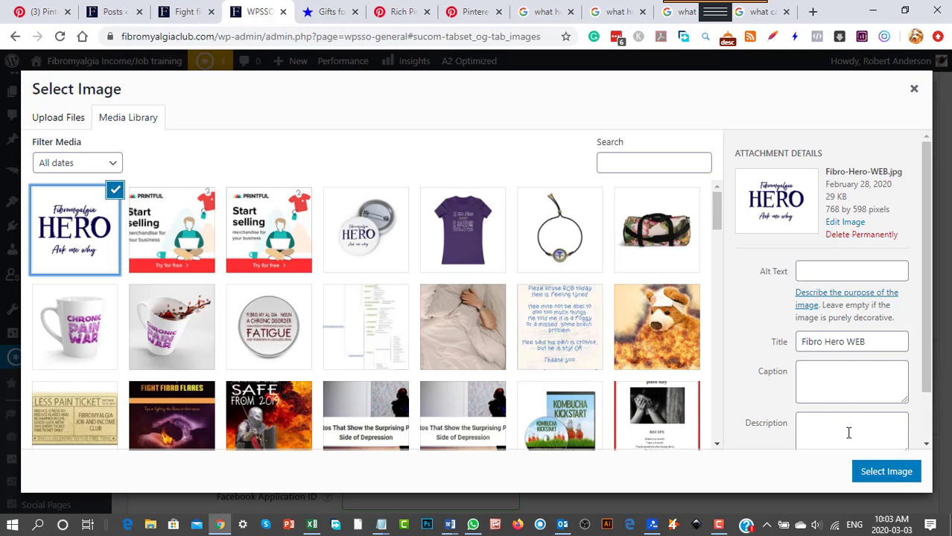
pyautogui.scroll(-2, 848, 433)
pyautogui.click(901, 476)
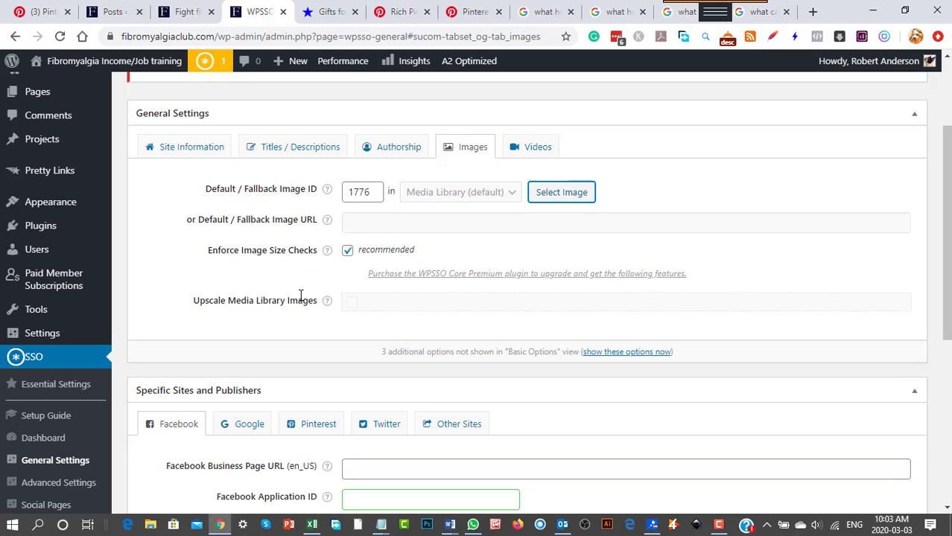
pyautogui.scroll(-5, 363, 304)
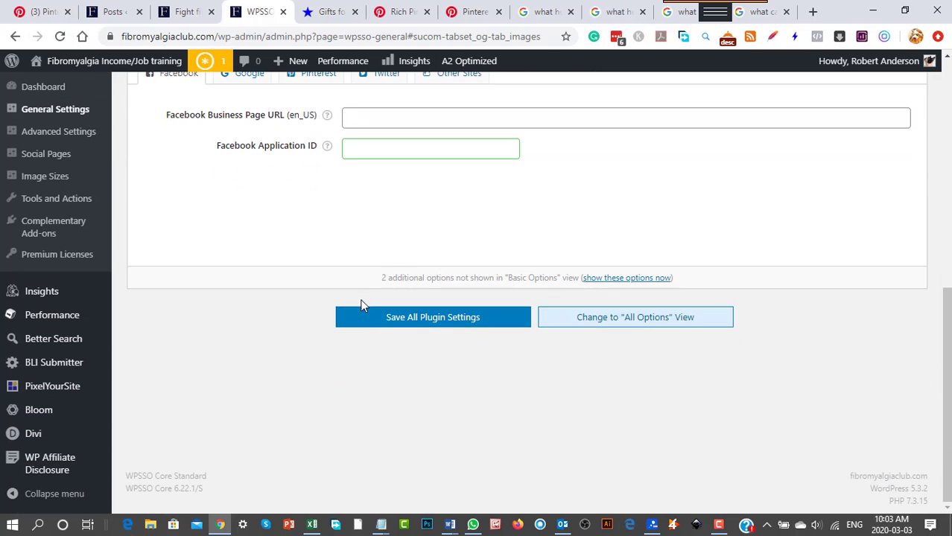
pyautogui.click(454, 327)
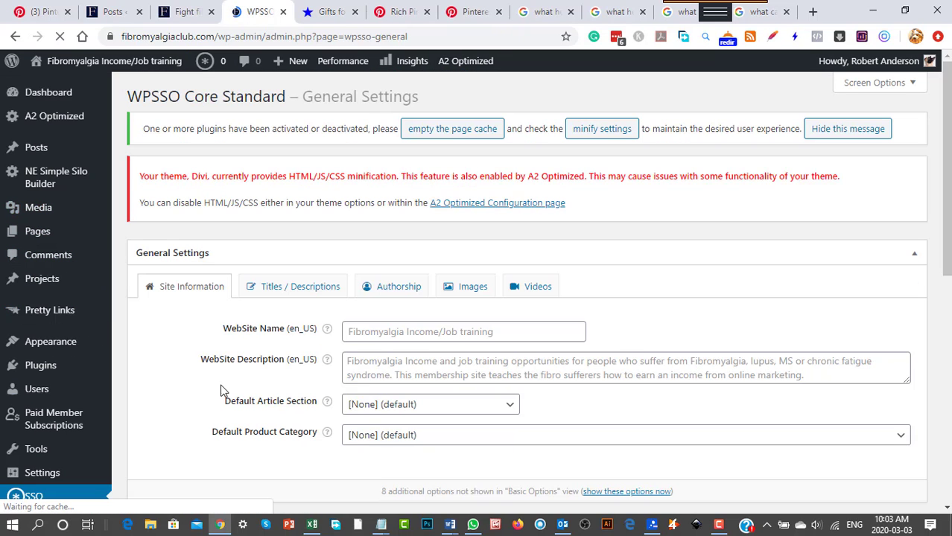
# Look through the saved WPSSO General Settings page and open the SSO Dashboard.
pyautogui.scroll(-4, 221, 392)
pyautogui.scroll(-1, 221, 393)
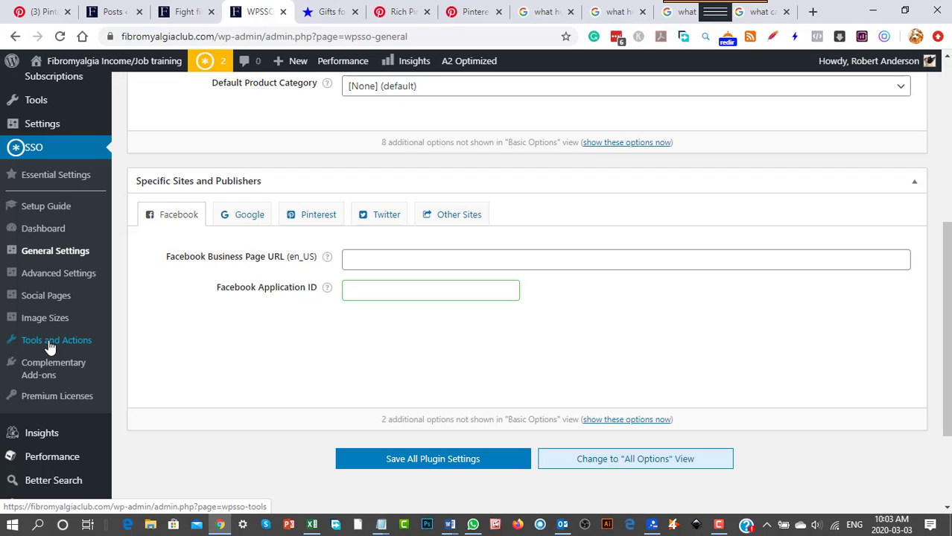
pyautogui.click(42, 234)
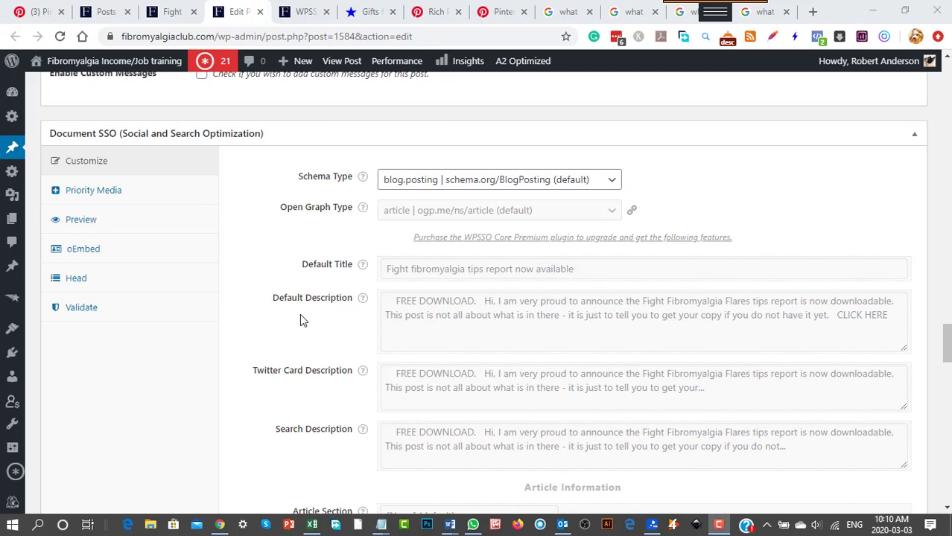
# Examine the Facebook / Open Graph example in the post's Document SSO preview, down to the Monarch sections.
pyautogui.click(82, 224)
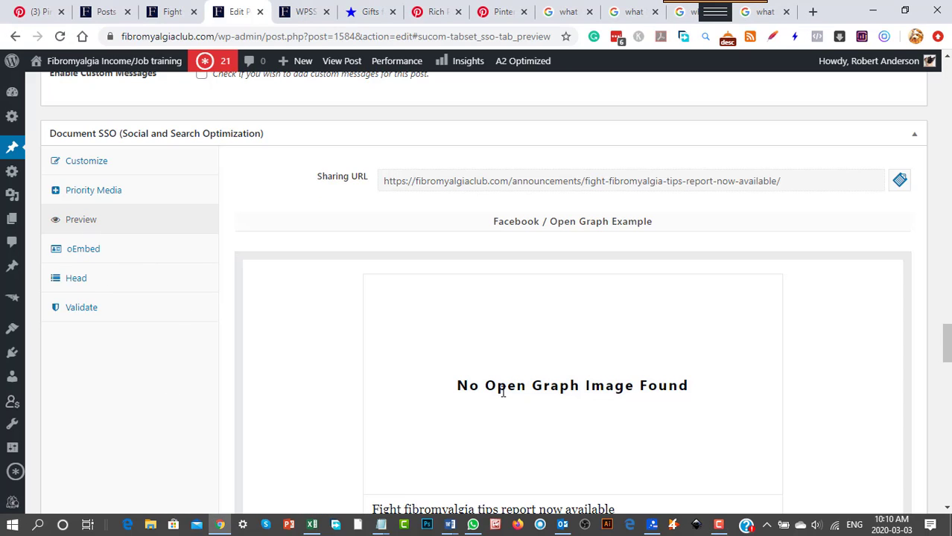
pyautogui.scroll(-1, 183, 416)
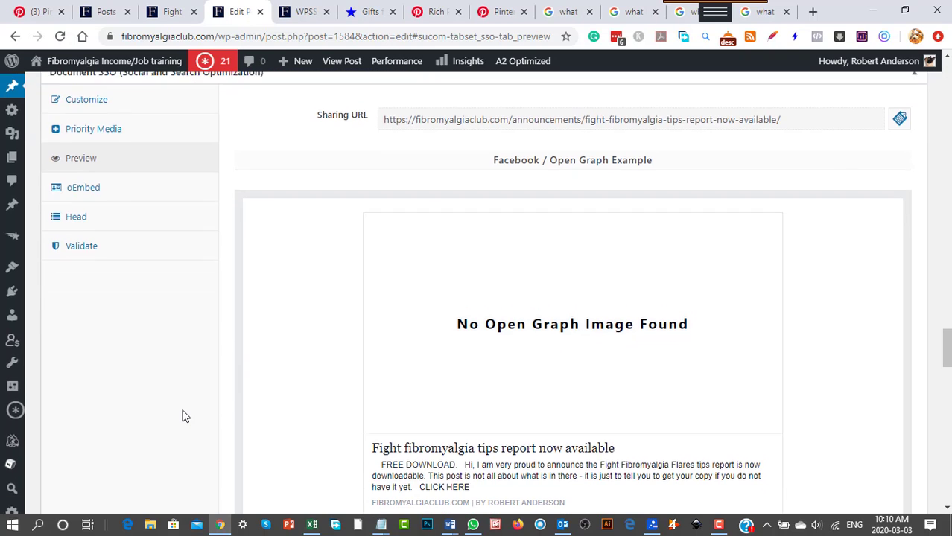
pyautogui.scroll(-1, 183, 416)
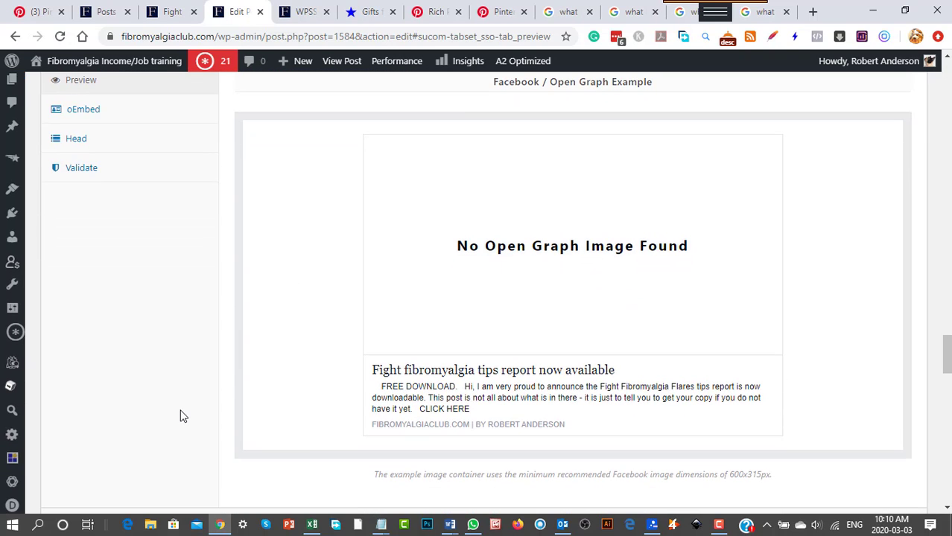
pyautogui.scroll(2, 183, 416)
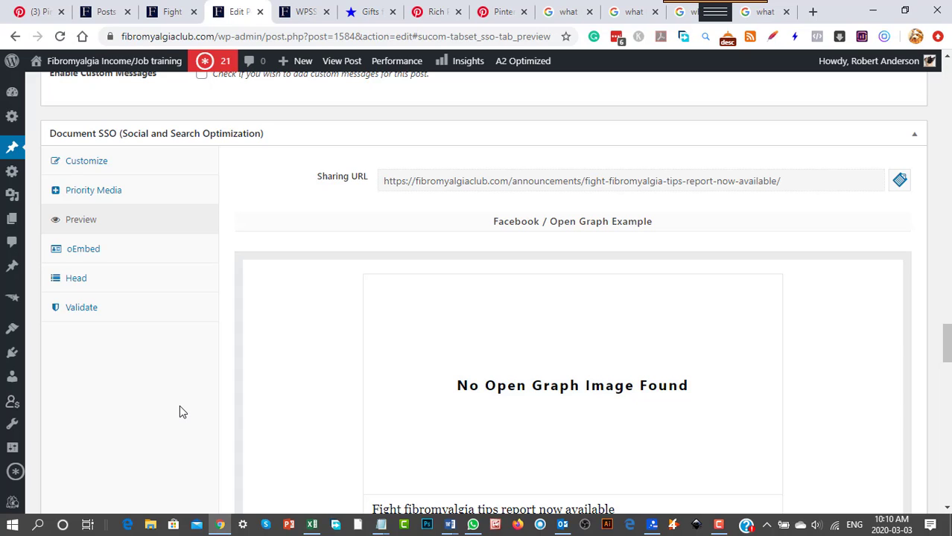
pyautogui.scroll(-1, 179, 412)
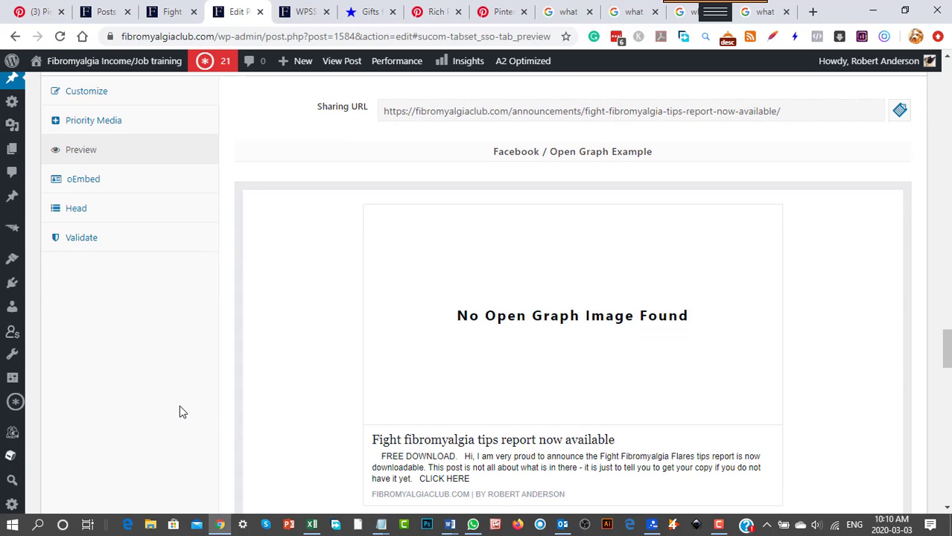
pyautogui.scroll(-2, 179, 412)
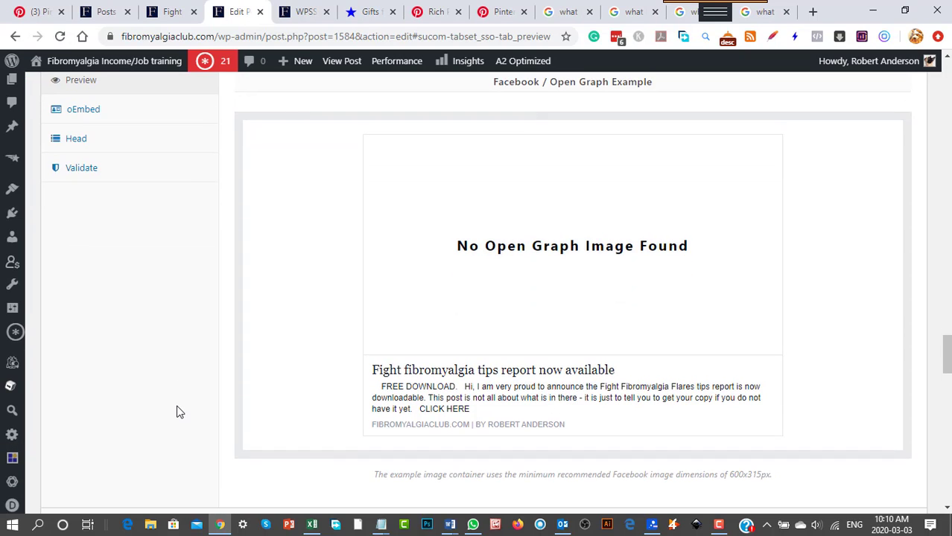
pyautogui.scroll(4, 177, 411)
pyautogui.scroll(-7, 170, 406)
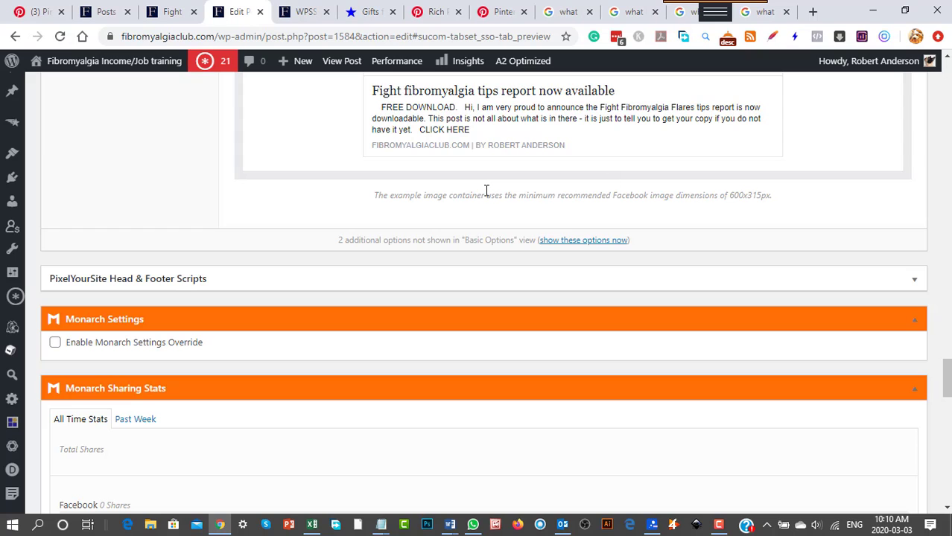
pyautogui.scroll(6, 172, 192)
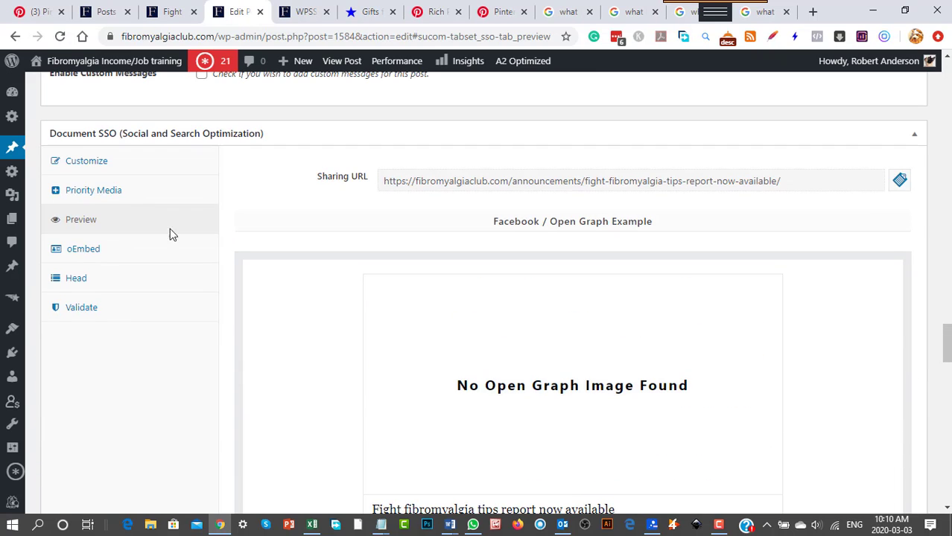
# Open the post's Document SSO validation tools, check its Open Graph tags in the Facebook debugger, and close the debugger.
pyautogui.scroll(1, 223, 190)
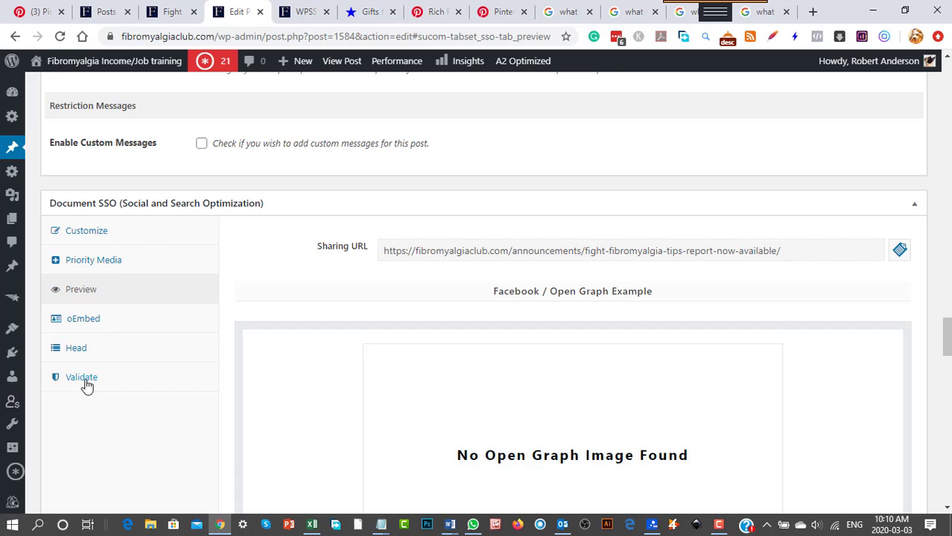
pyautogui.click(83, 385)
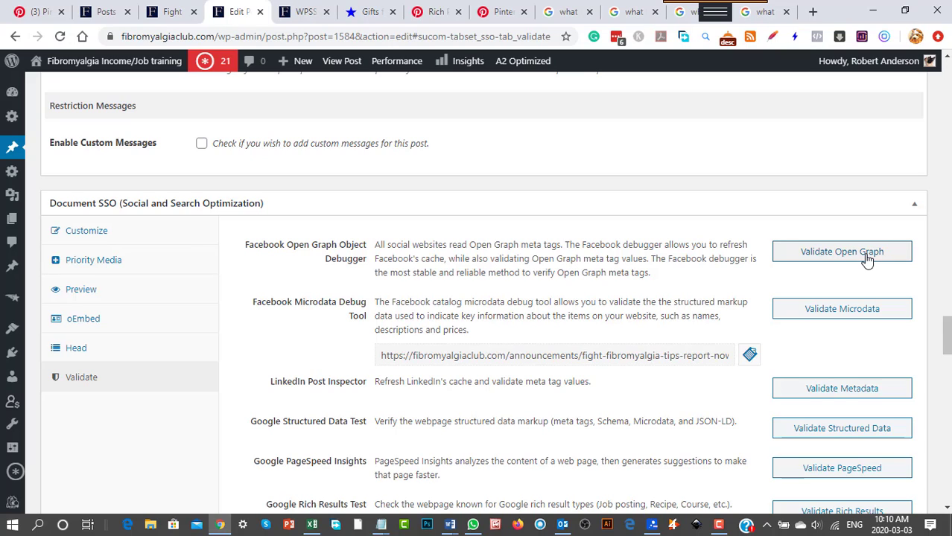
pyautogui.moveTo(377, 245); pyautogui.dragTo(557, 246)
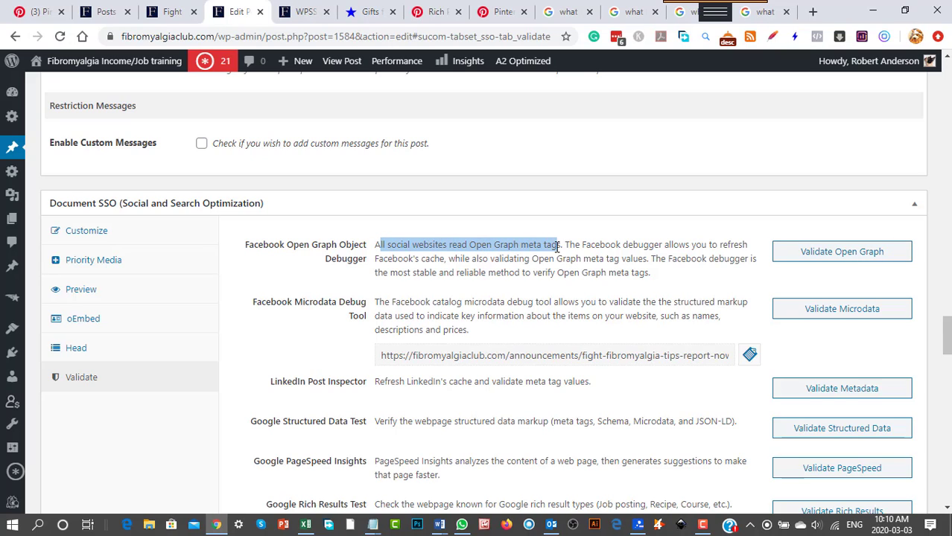
pyautogui.click(848, 253)
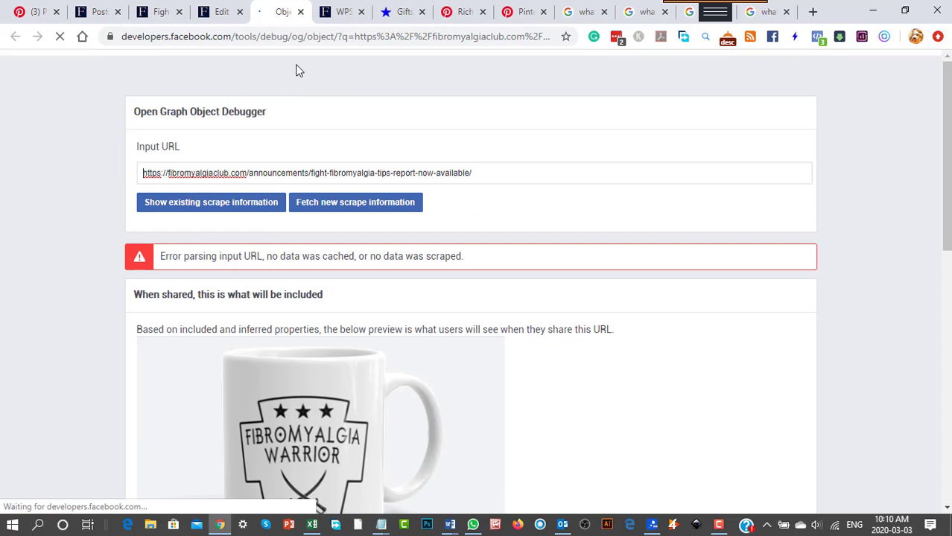
pyautogui.click(300, 11)
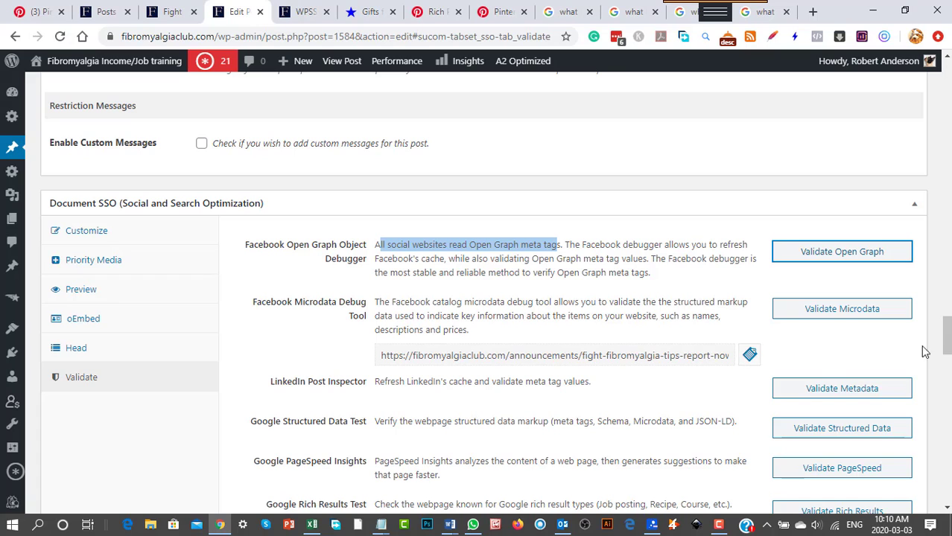
# Read the Pinterest Rich Pins Validator description and the Pinterest Help Center's instructions on applying for Rich Pins and removing their data.
pyautogui.scroll(-2, 480, 406)
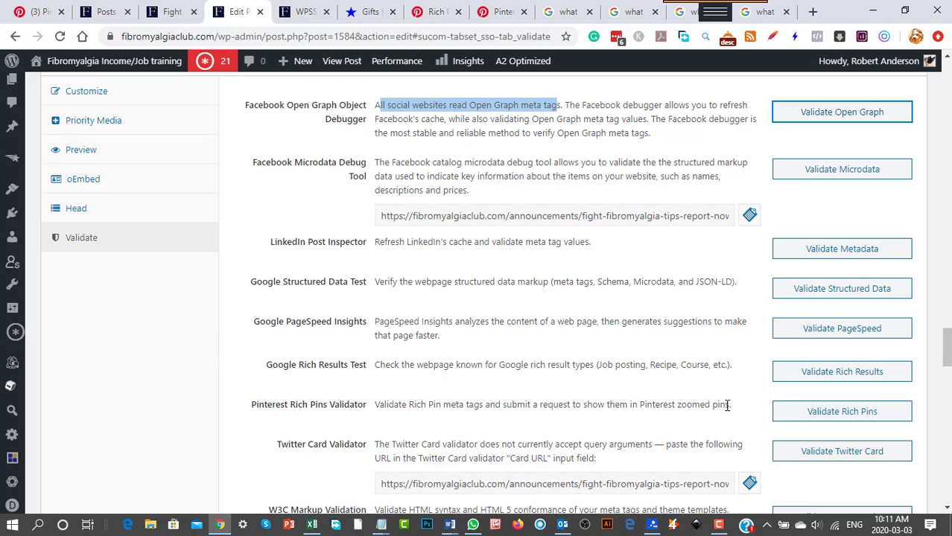
pyautogui.moveTo(730, 404); pyautogui.dragTo(378, 402)
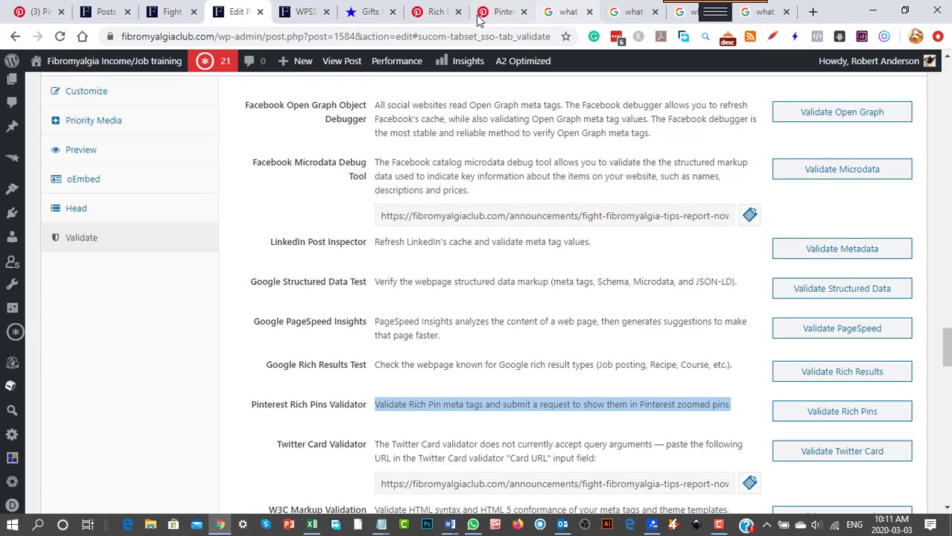
pyautogui.click(433, 12)
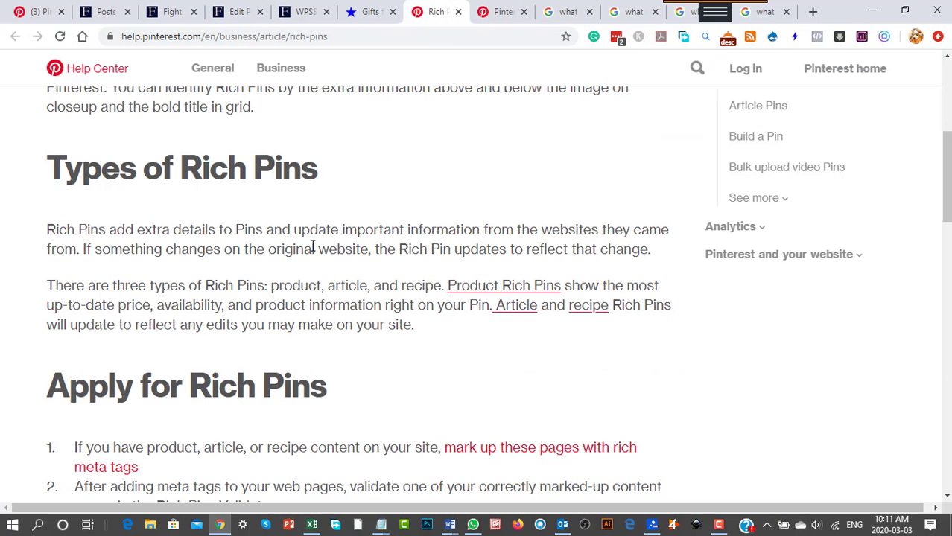
pyautogui.scroll(-3, 313, 250)
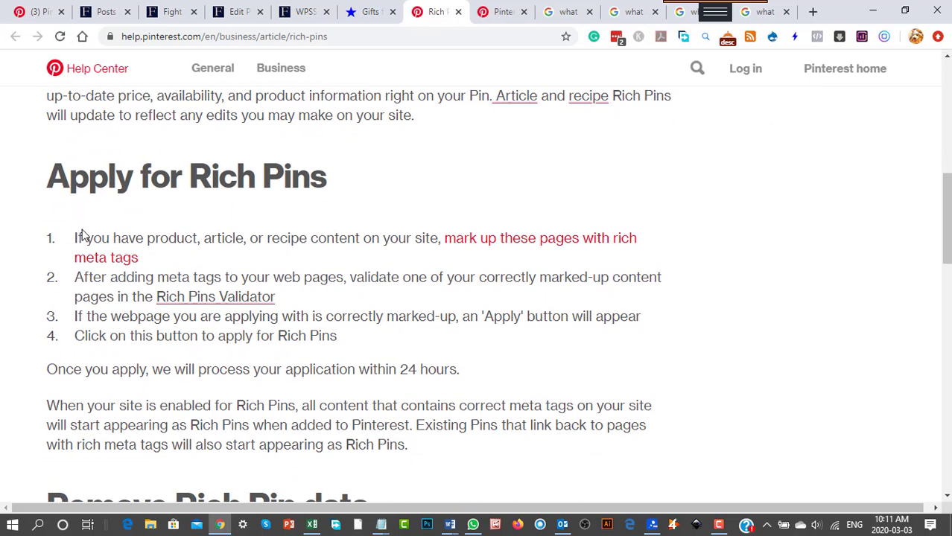
pyautogui.moveTo(109, 239); pyautogui.dragTo(437, 240)
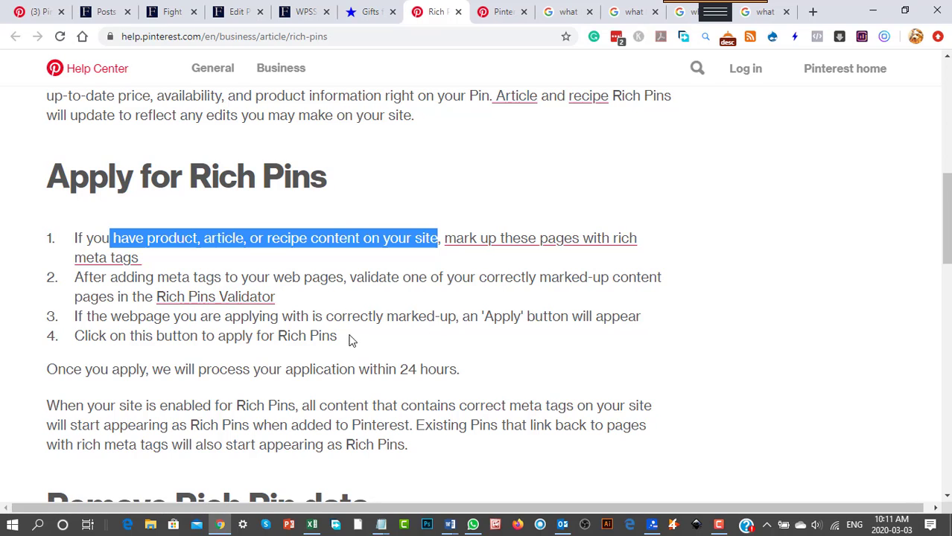
pyautogui.scroll(-5, 333, 306)
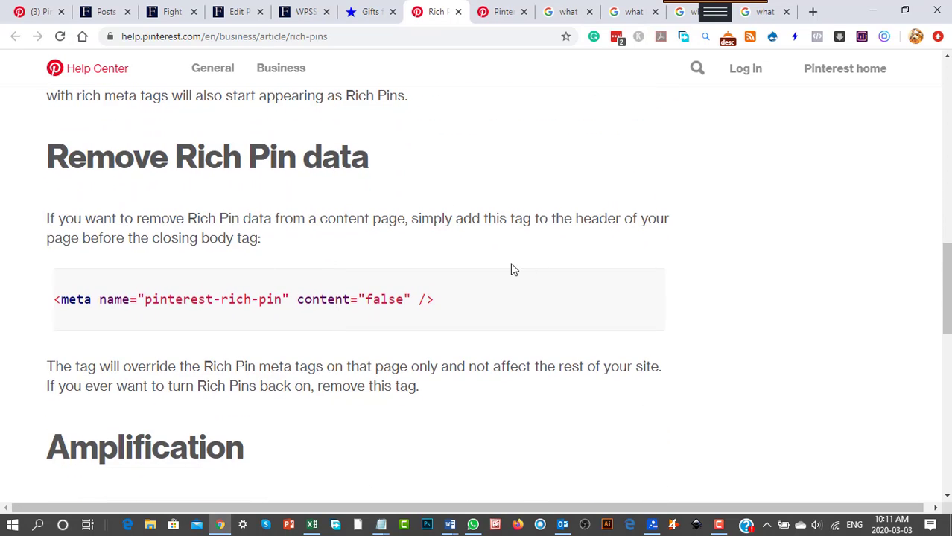
# Read the Amplification section of the Pinterest Help Center's Rich Pins article and return to its types and application sections.
pyautogui.scroll(-6, 238, 333)
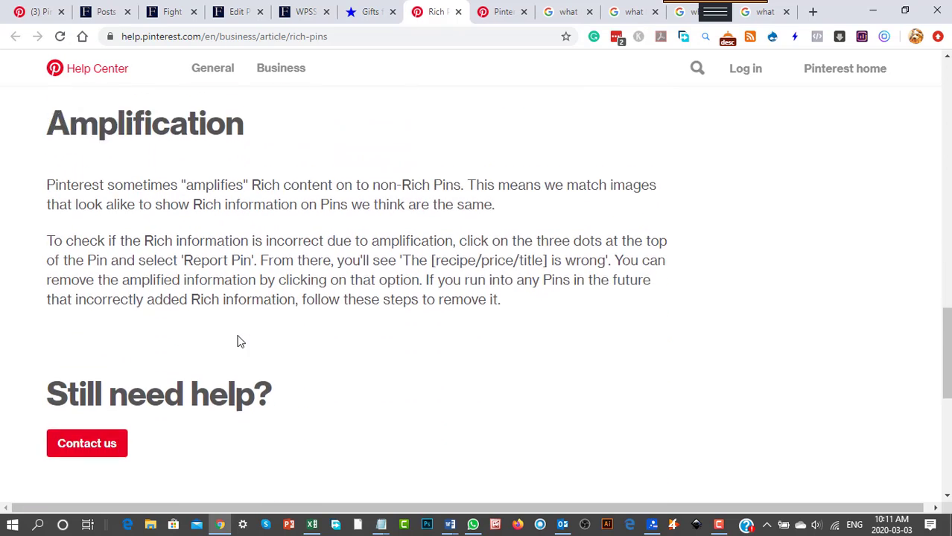
pyautogui.scroll(5, 240, 339)
pyautogui.scroll(5, 240, 339)
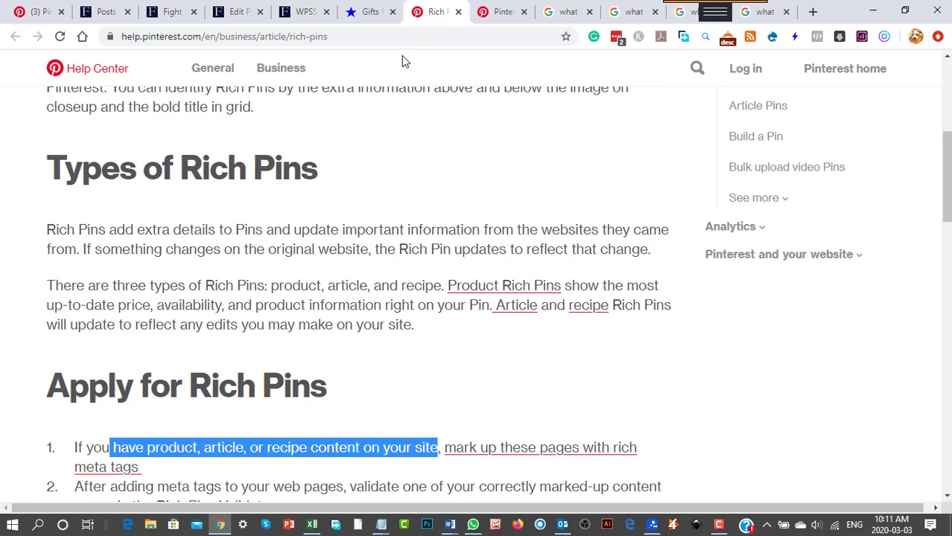
# Open the Pinterest Rich Pins Validator from the post's validation tools, review its instructions and the site's approval status, and close it.
pyautogui.click(242, 12)
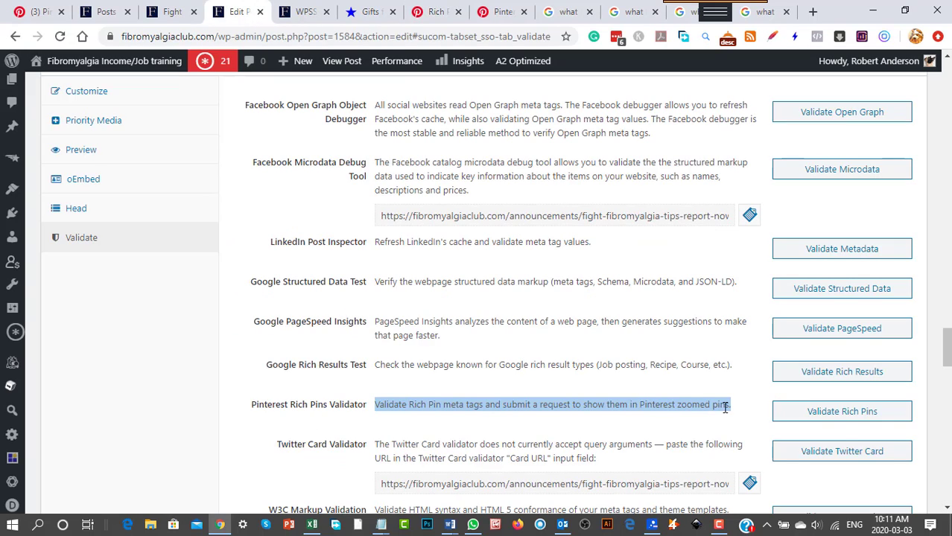
pyautogui.click(848, 419)
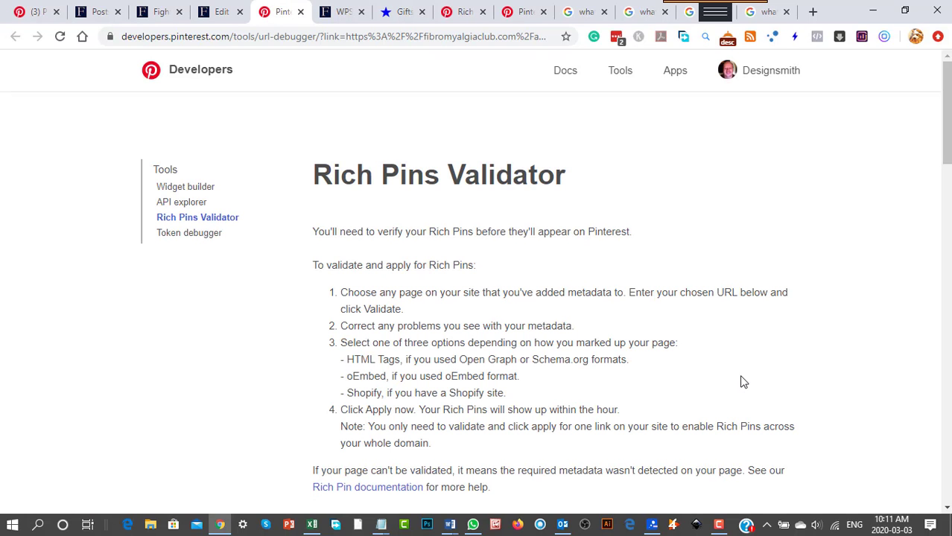
pyautogui.scroll(-2, 662, 355)
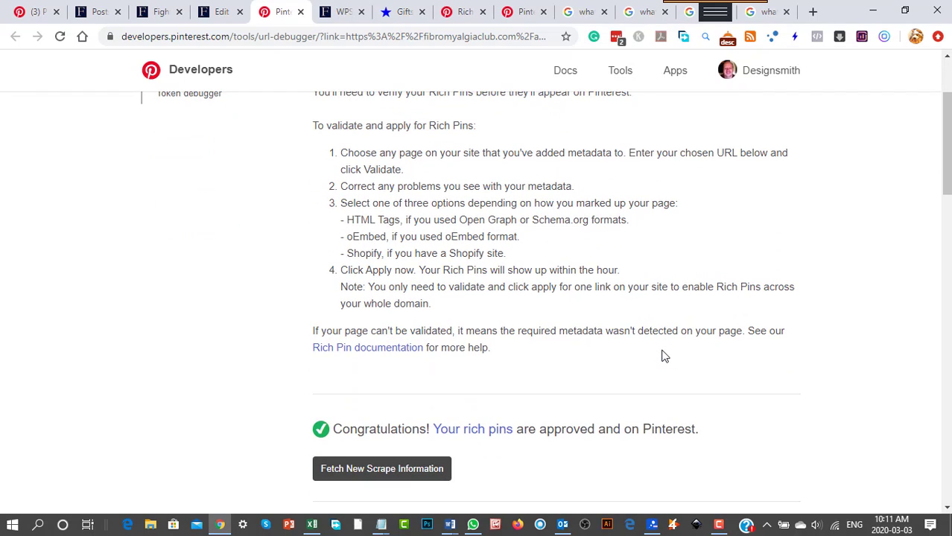
pyautogui.scroll(-1, 665, 347)
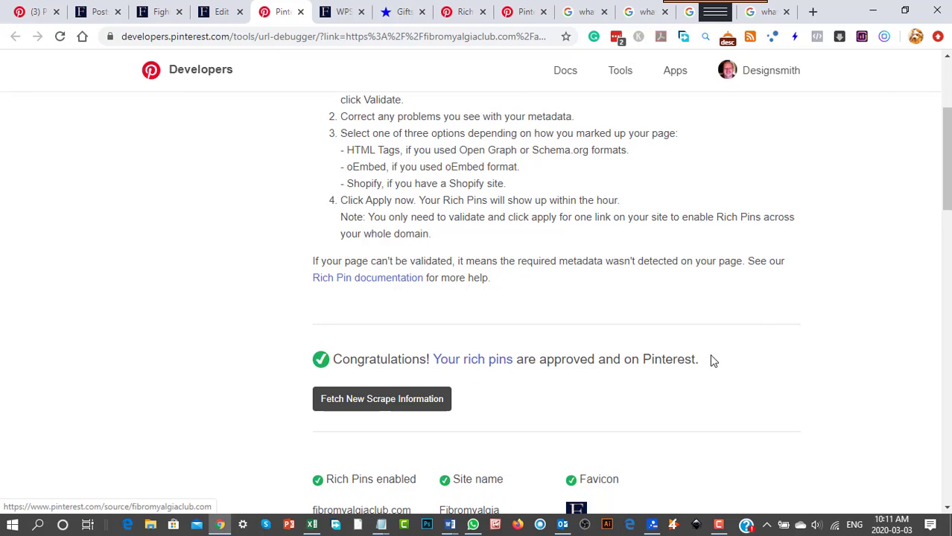
pyautogui.scroll(3, 781, 295)
pyautogui.scroll(-1, 782, 296)
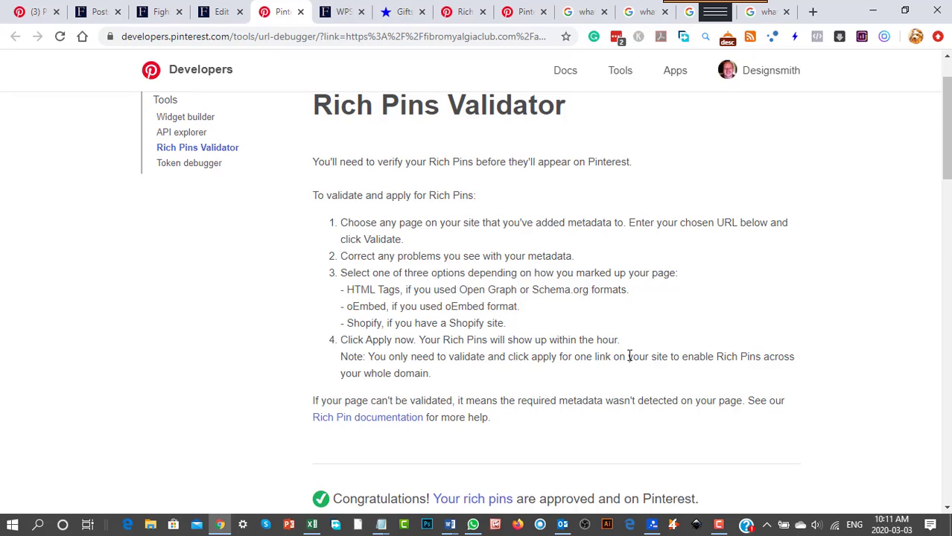
pyautogui.click(299, 12)
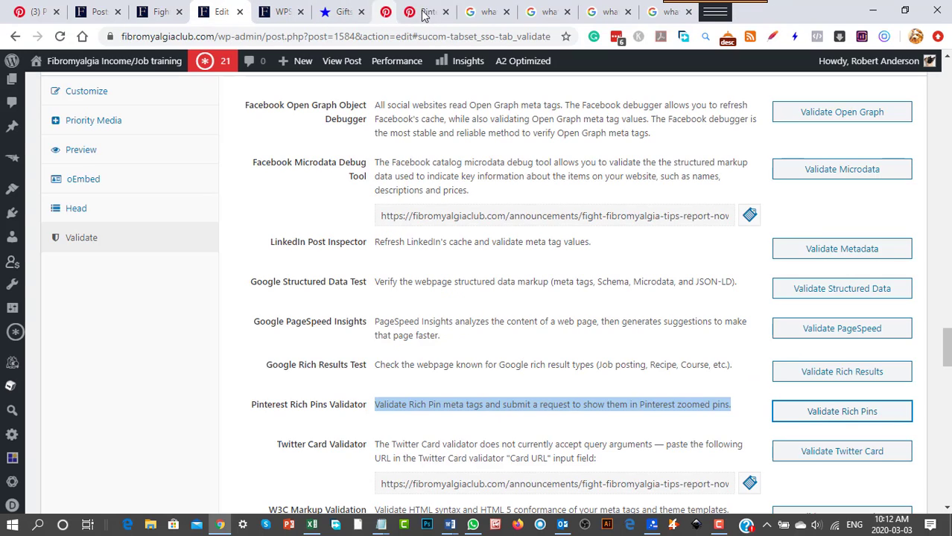
# Close the Pinterest Help Center article and the Pinterest Developers Getting started page for Rich Pins.
pyautogui.click(422, 13)
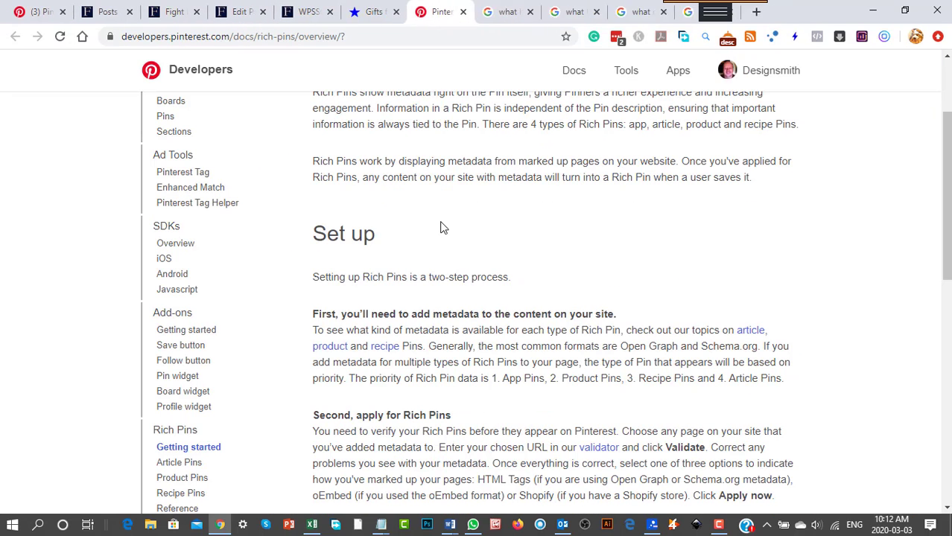
pyautogui.scroll(2, 441, 227)
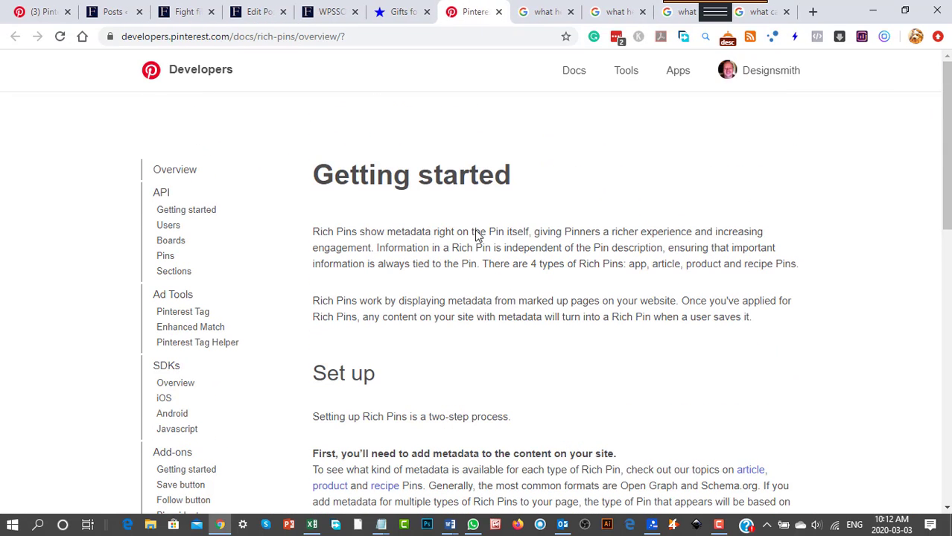
pyautogui.click(498, 12)
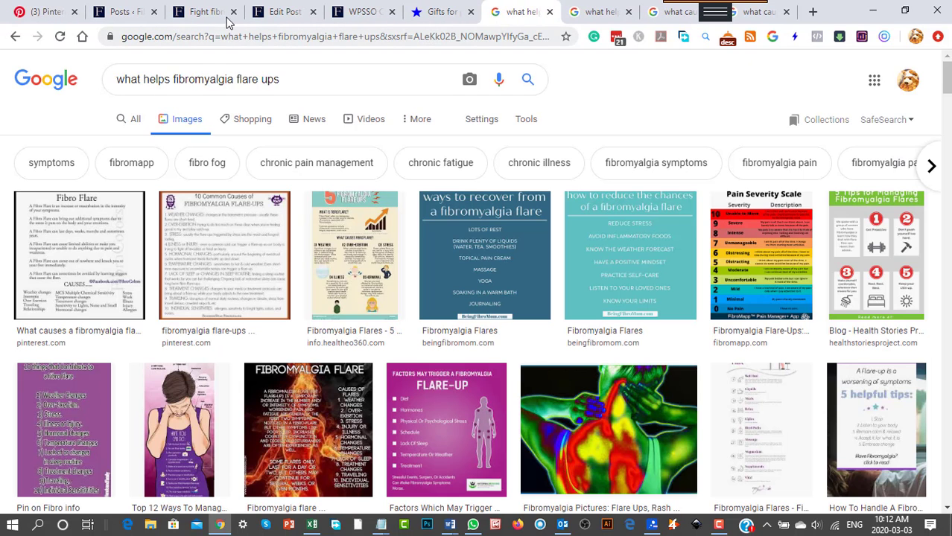
# Look through the site's installed plugins down to the WPSSO Core entry.
pyautogui.click(358, 15)
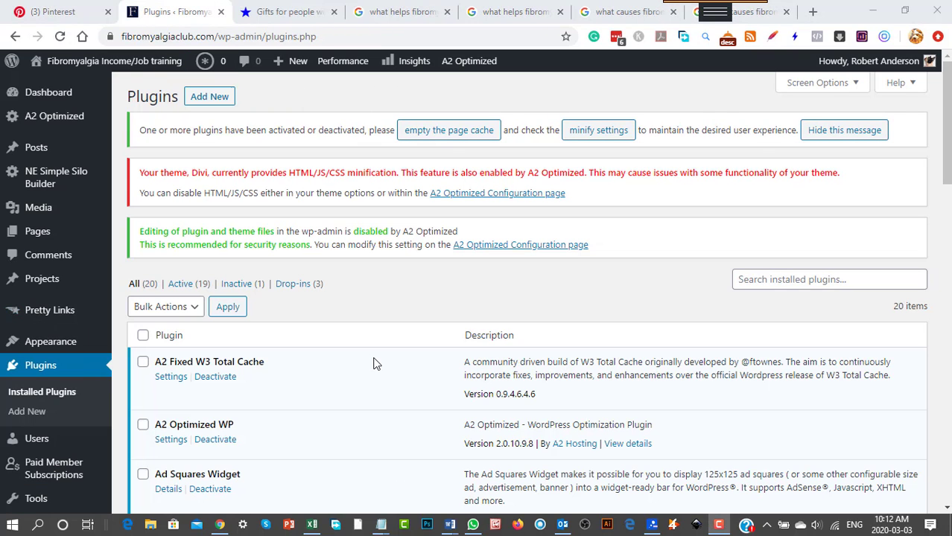
pyautogui.scroll(-10, 374, 365)
pyautogui.scroll(-5, 374, 383)
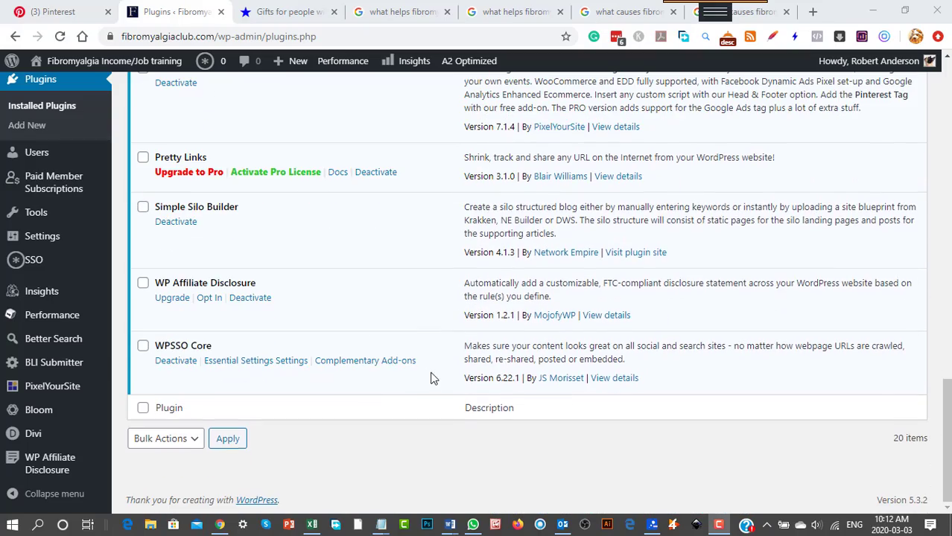
pyautogui.scroll(15, 431, 379)
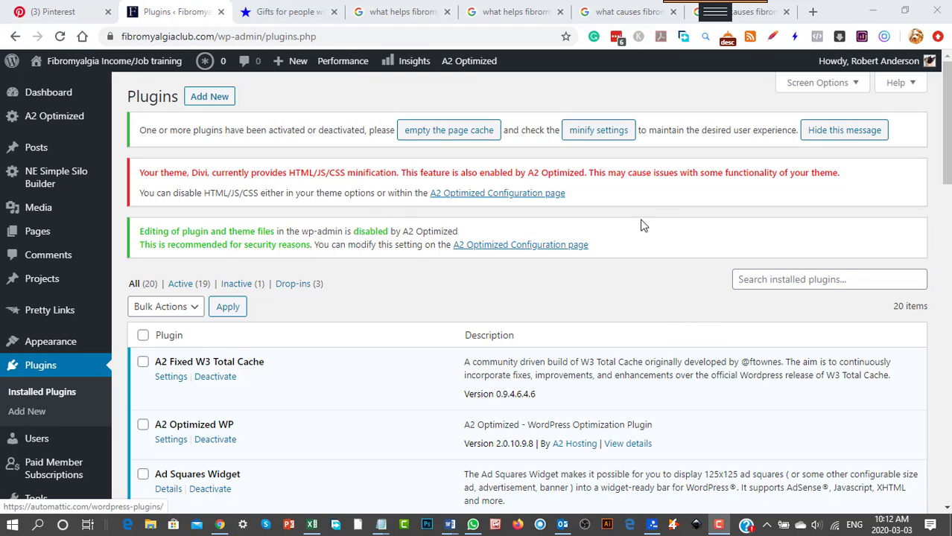
# Start adding a new plugin and search the plugin directory for "wpsso".
pyautogui.click(207, 97)
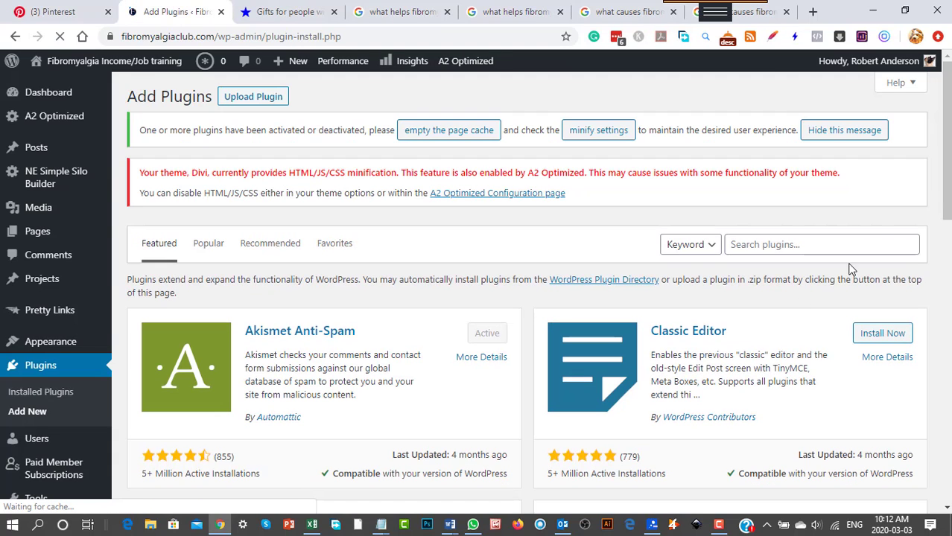
pyautogui.click(784, 244)
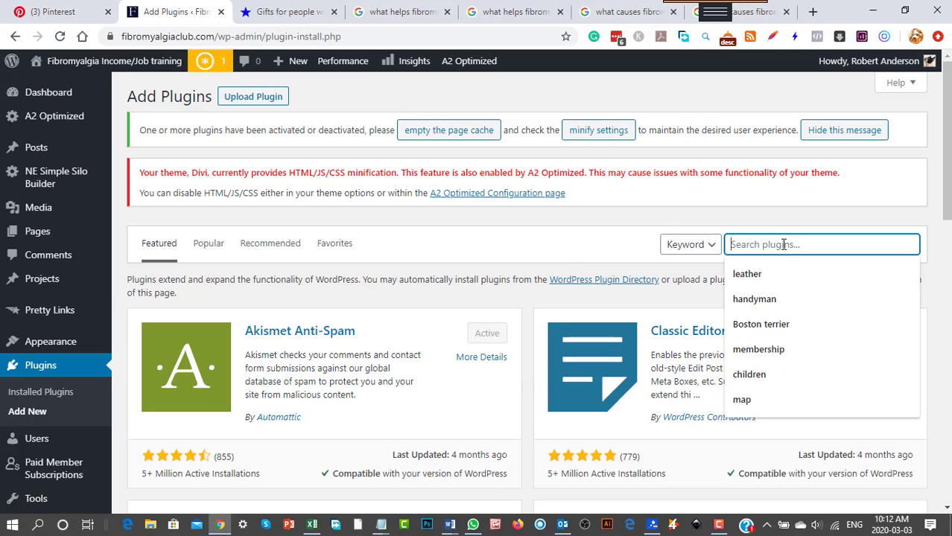
pyautogui.write('wpsso')
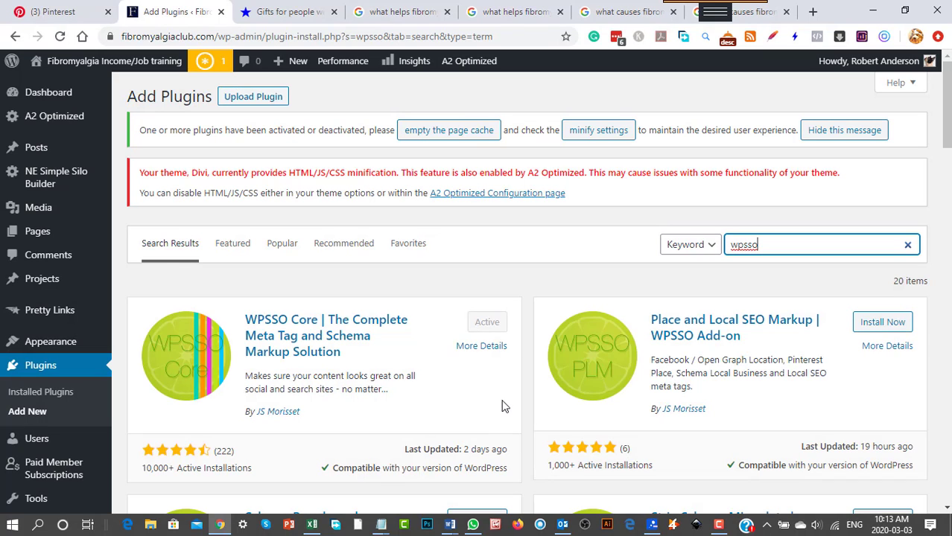
# Examine the WPSSO Core plugin and its add-ons in the search results, from Place and Local SEO Markup to FAQ Manager.
pyautogui.scroll(-2, 733, 402)
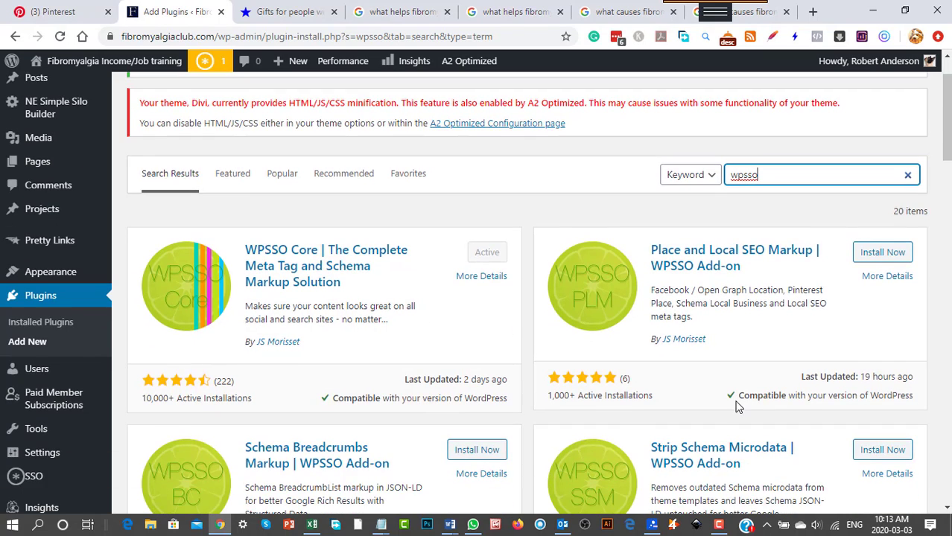
pyautogui.scroll(-4, 734, 406)
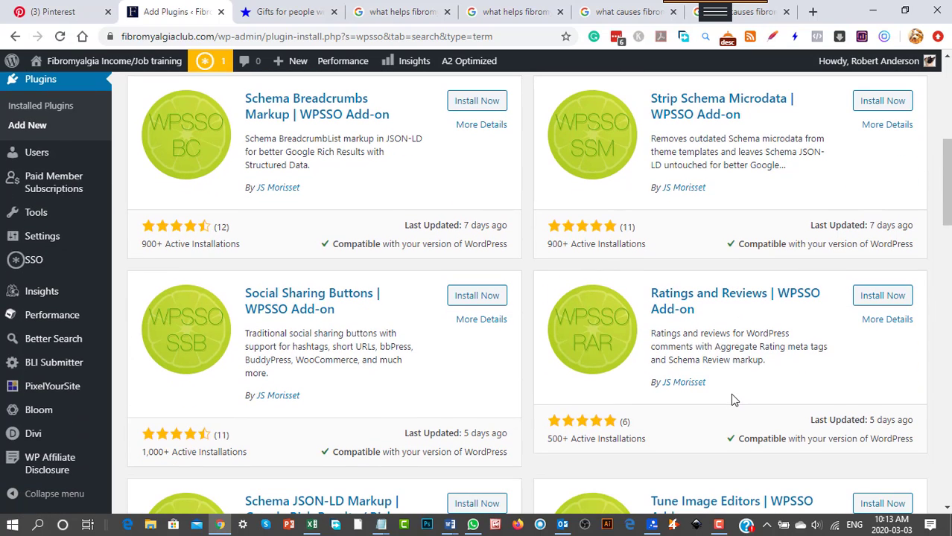
pyautogui.scroll(-1, 734, 401)
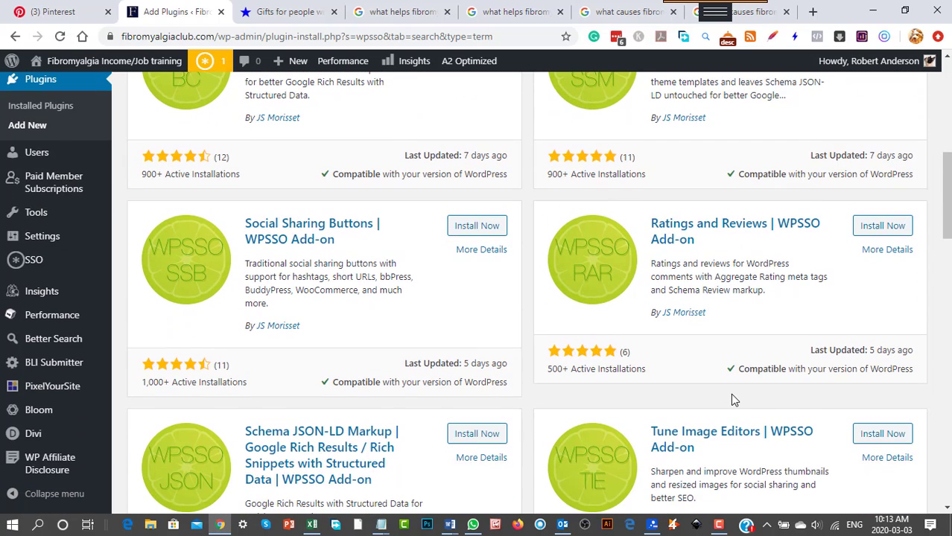
pyautogui.scroll(-1, 734, 400)
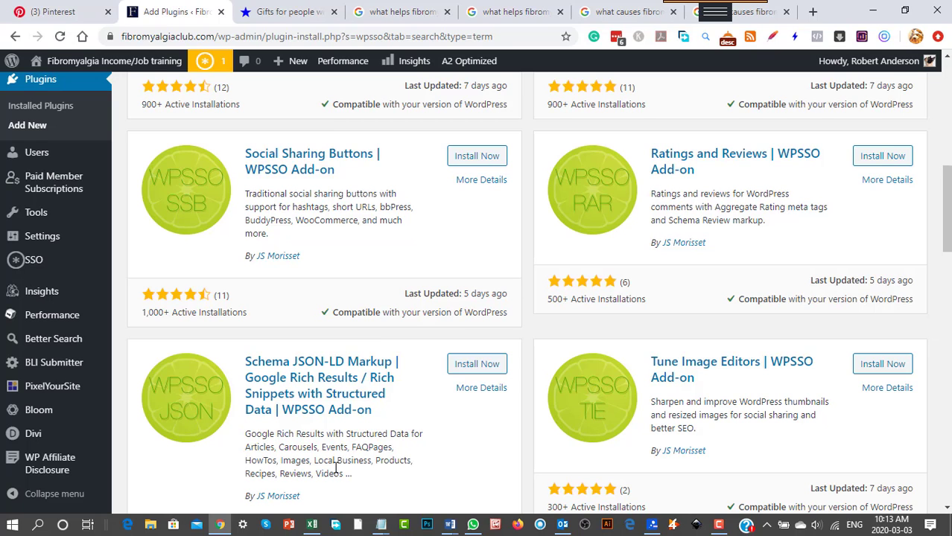
pyautogui.scroll(-1, 368, 468)
pyautogui.scroll(-3, 368, 471)
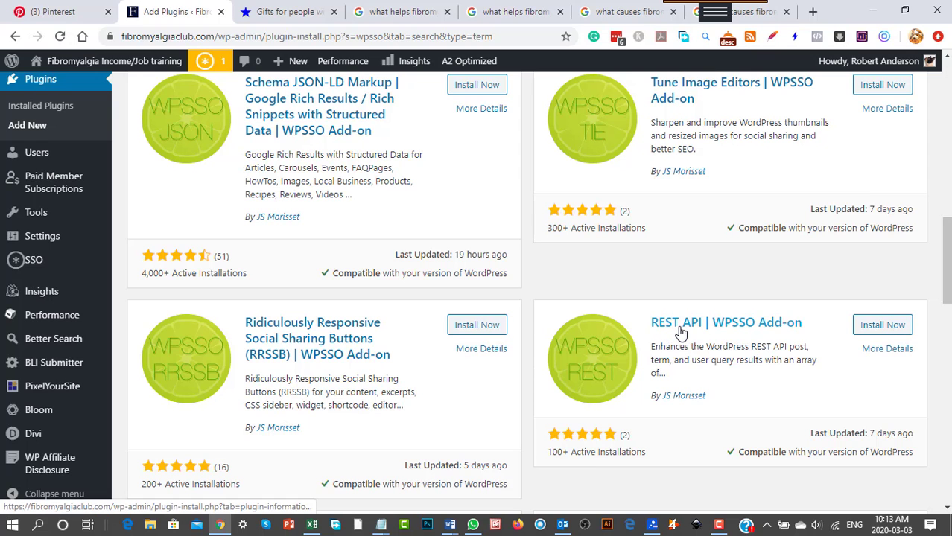
pyautogui.scroll(-3, 680, 335)
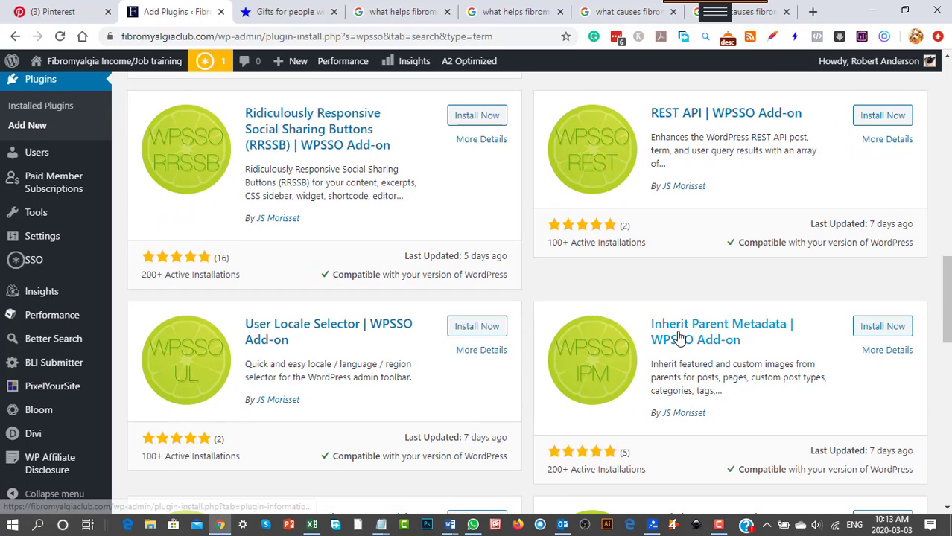
pyautogui.scroll(-3, 680, 389)
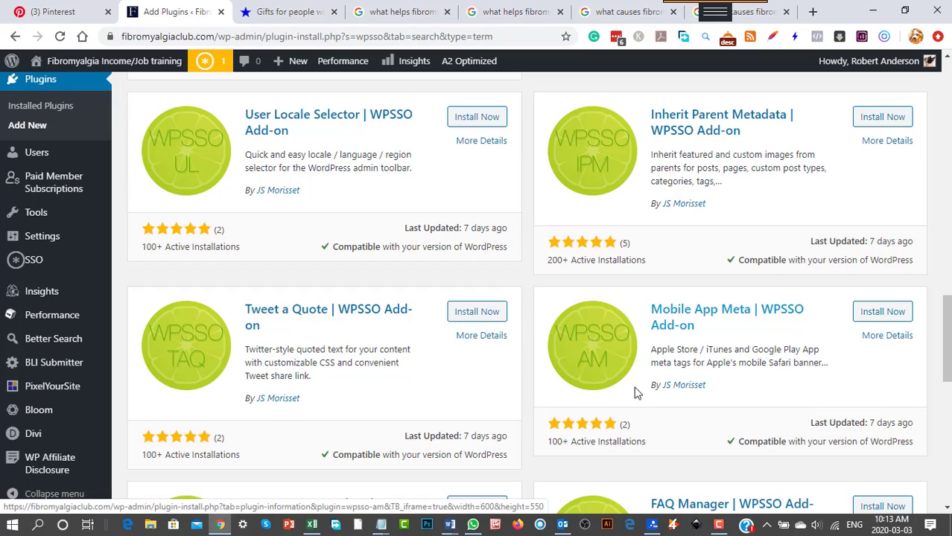
pyautogui.scroll(-4, 470, 340)
pyautogui.scroll(4, 533, 322)
pyautogui.scroll(10, 533, 322)
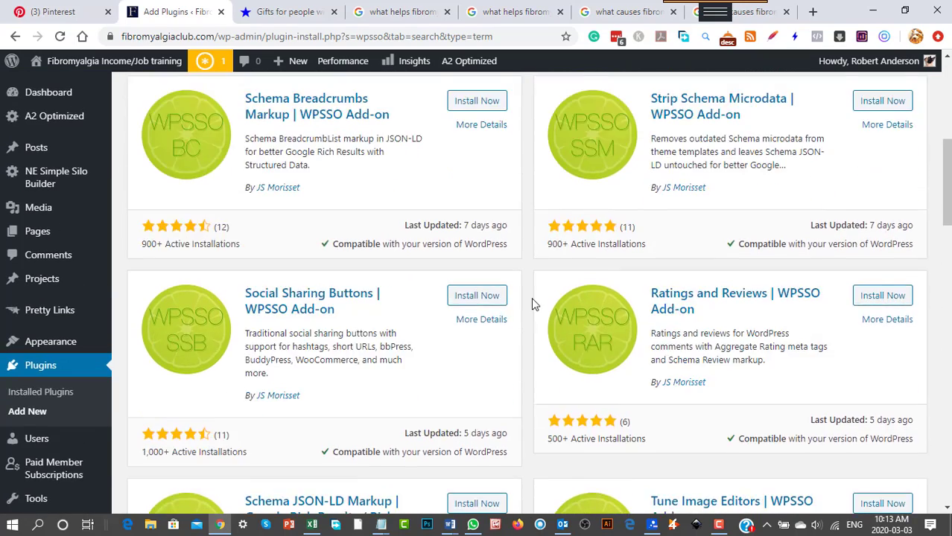
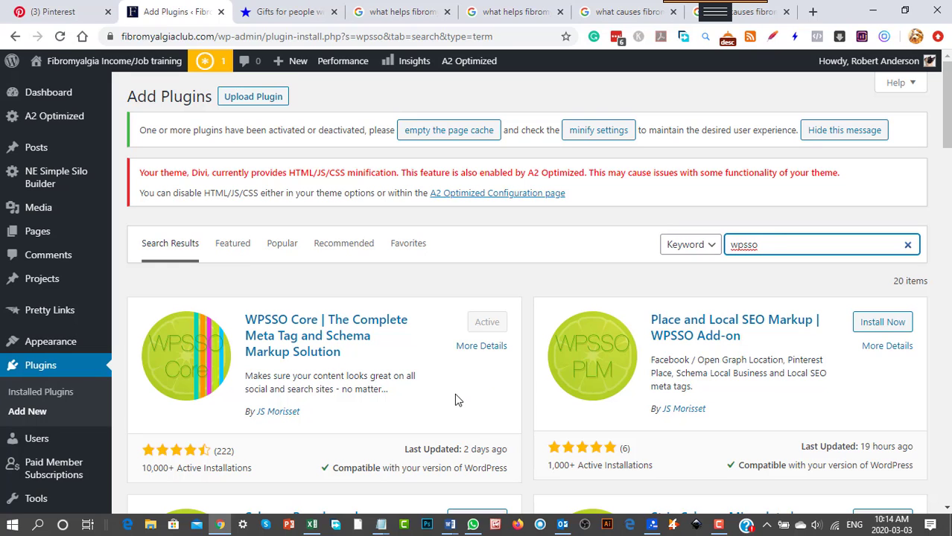
# Look over the WPSSO add-ons in the plugin search results, from Schema Breadcrumbs Markup to Ratings and Reviews.
pyautogui.scroll(-1, 456, 400)
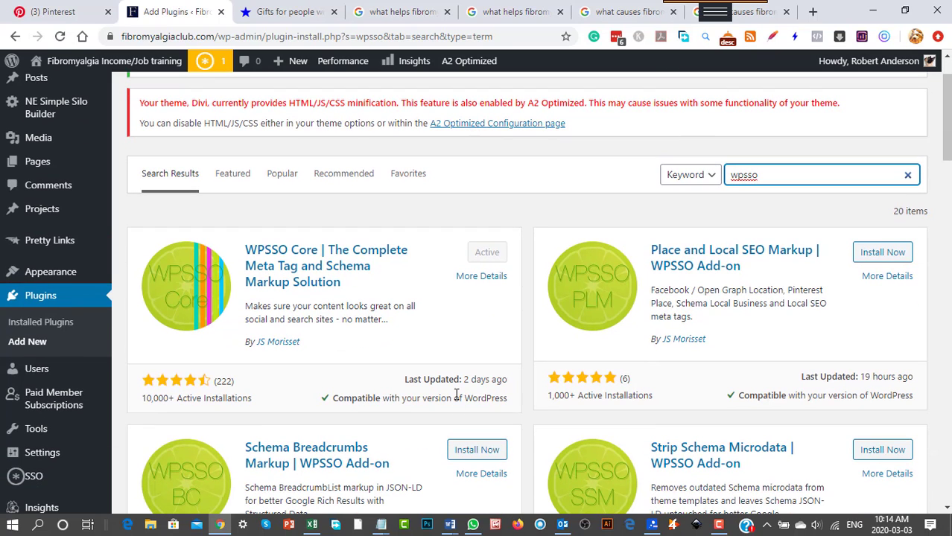
pyautogui.scroll(-2, 456, 395)
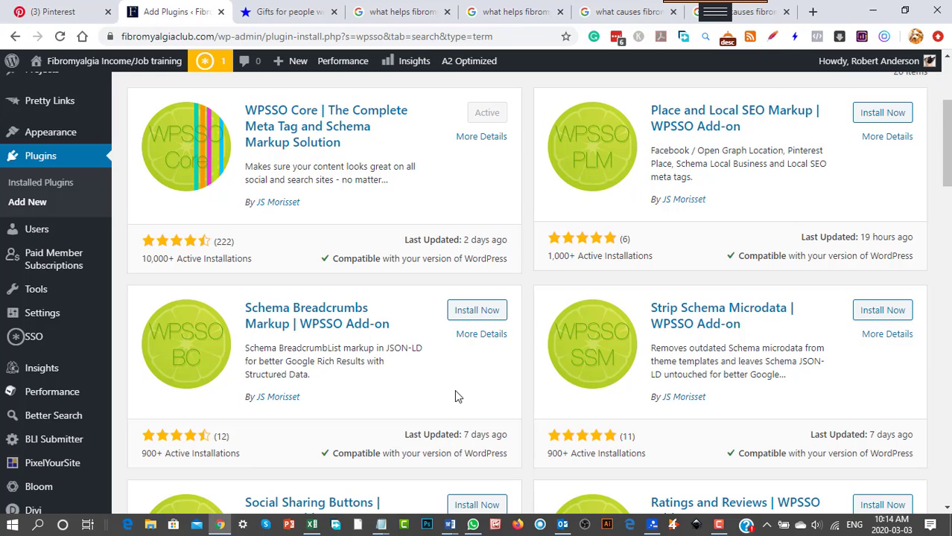
pyautogui.scroll(-1, 581, 384)
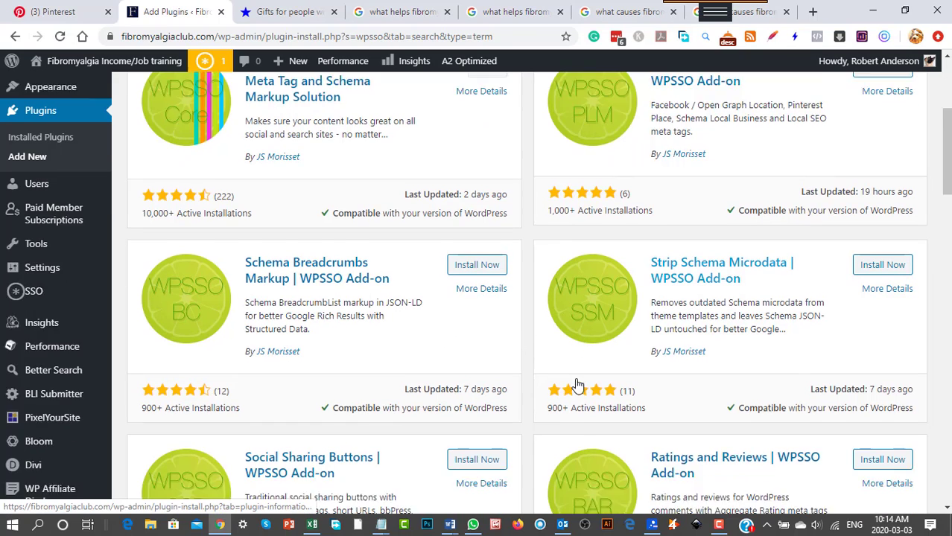
pyautogui.scroll(-2, 577, 383)
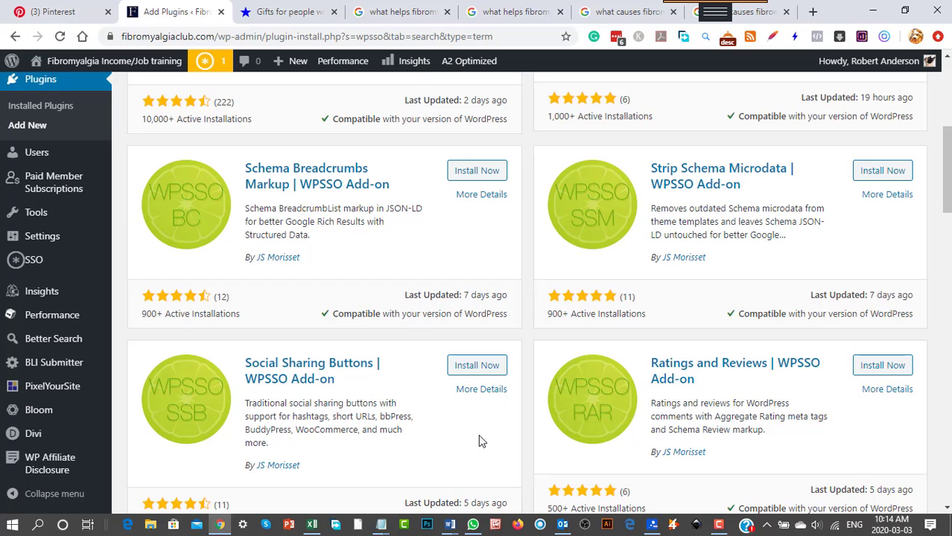
pyautogui.scroll(-1, 478, 438)
pyautogui.scroll(1, 479, 438)
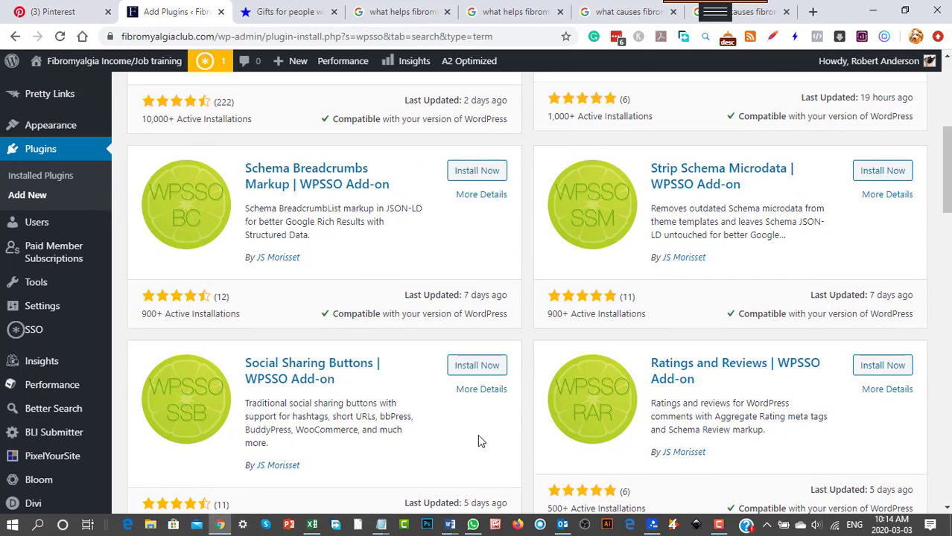
pyautogui.scroll(4, 477, 434)
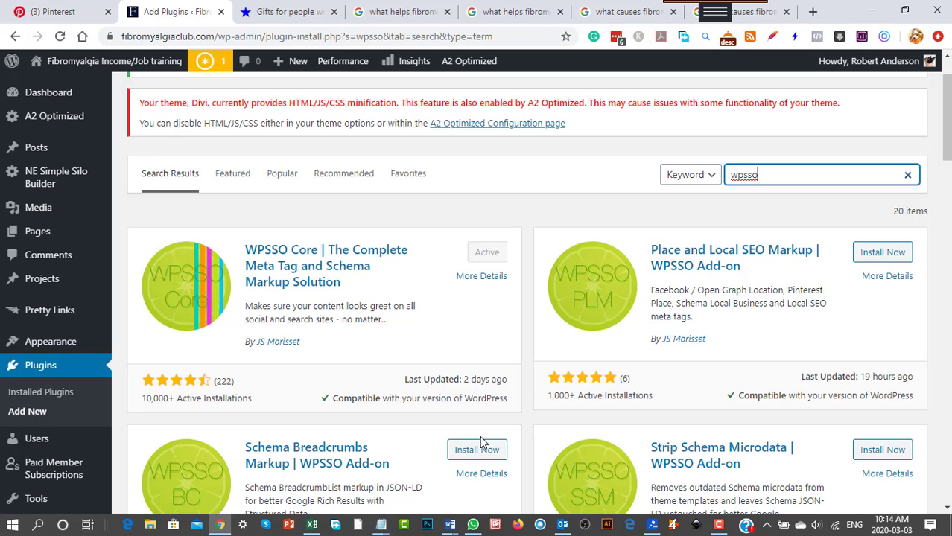
pyautogui.scroll(-1, 519, 435)
pyautogui.scroll(-1, 519, 434)
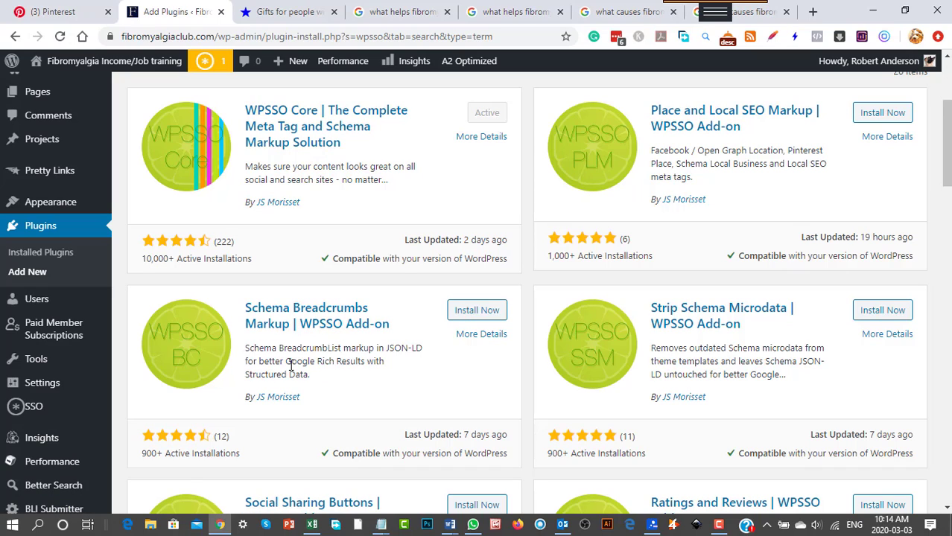
# Install and activate the Schema Breadcrumbs Markup WPSSO add-on.
pyautogui.moveTo(367, 361); pyautogui.dragTo(297, 362)
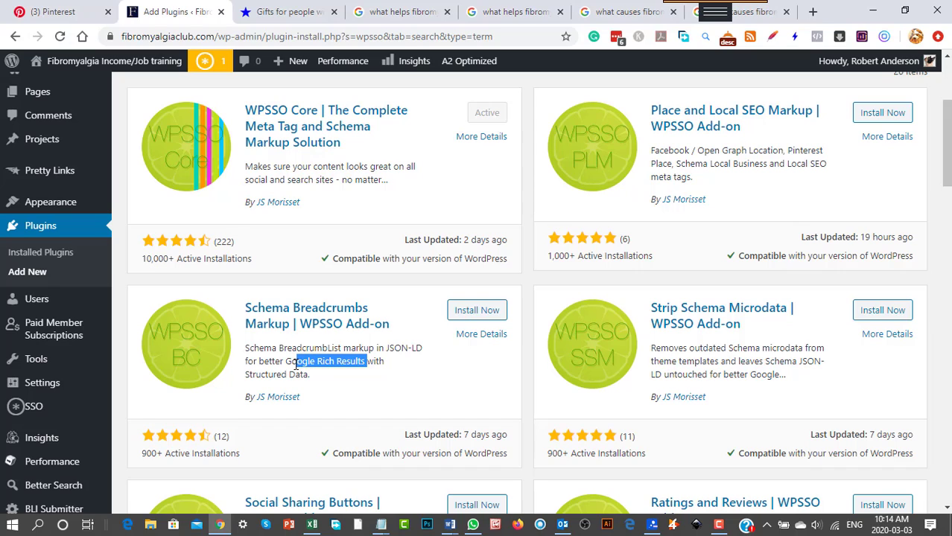
pyautogui.click(475, 313)
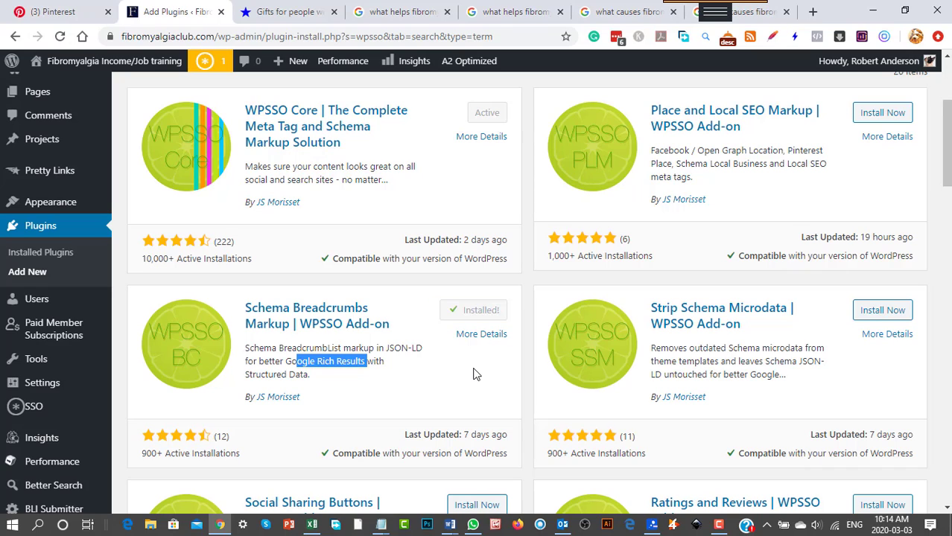
pyautogui.click(484, 312)
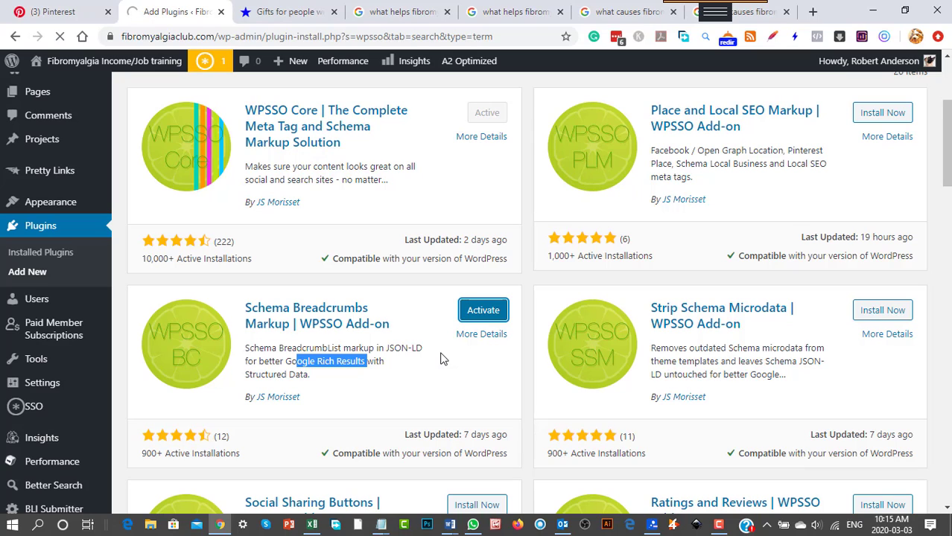
pyautogui.click(478, 311)
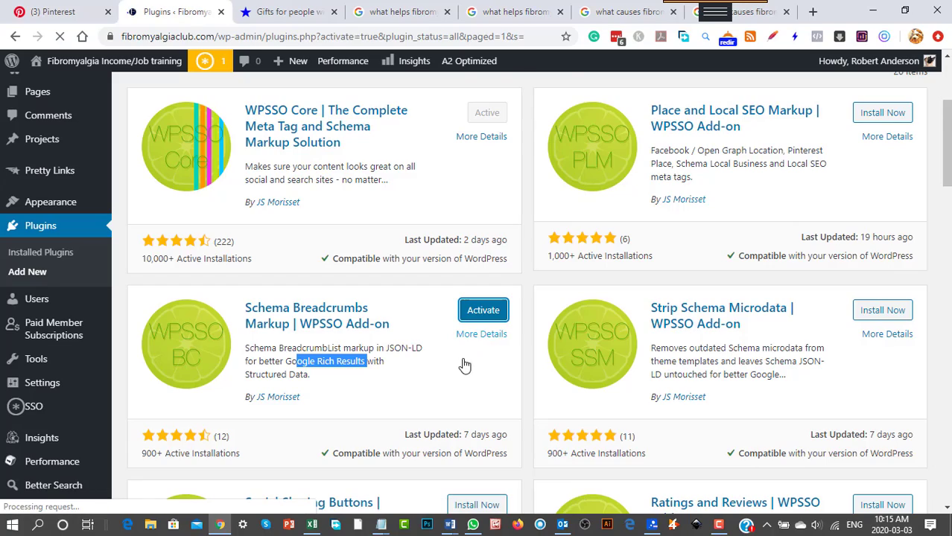
pyautogui.scroll(-4, 443, 377)
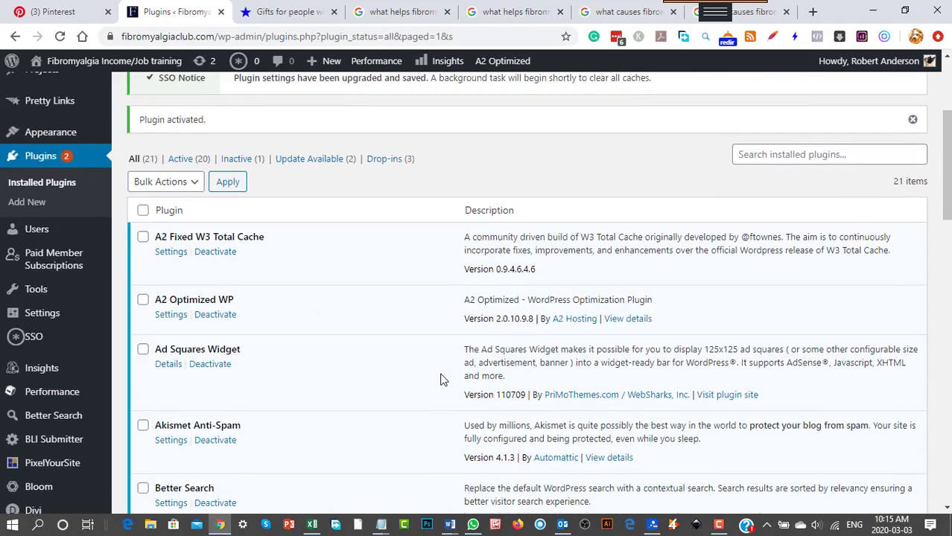
pyautogui.scroll(4, 440, 380)
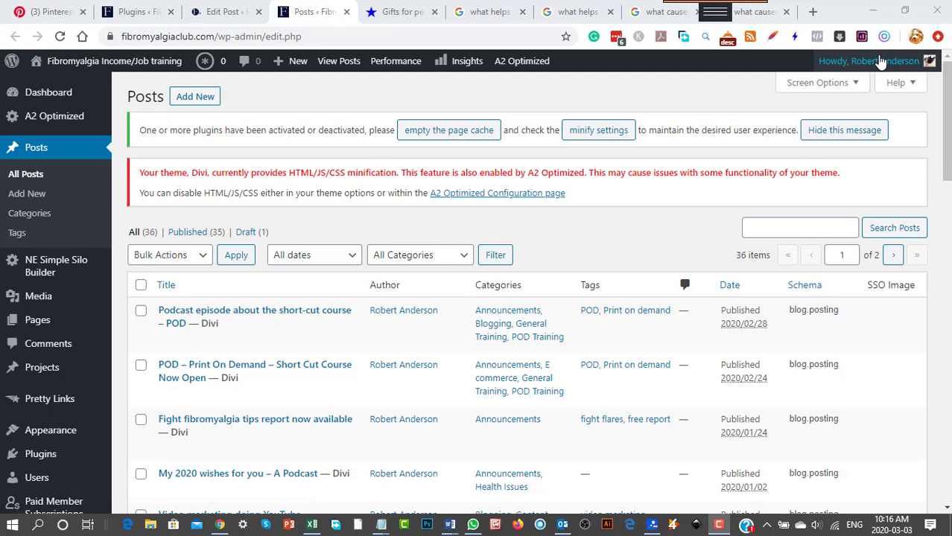
# Examine the Schema and SSO Image columns for the entries in the site's posts list.
pyautogui.moveTo(885, 61)
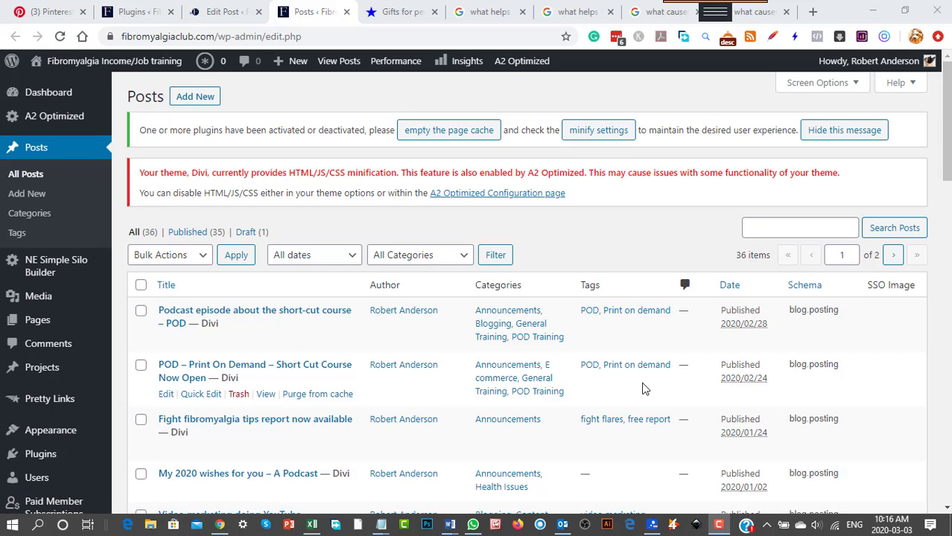
pyautogui.scroll(-2, 641, 447)
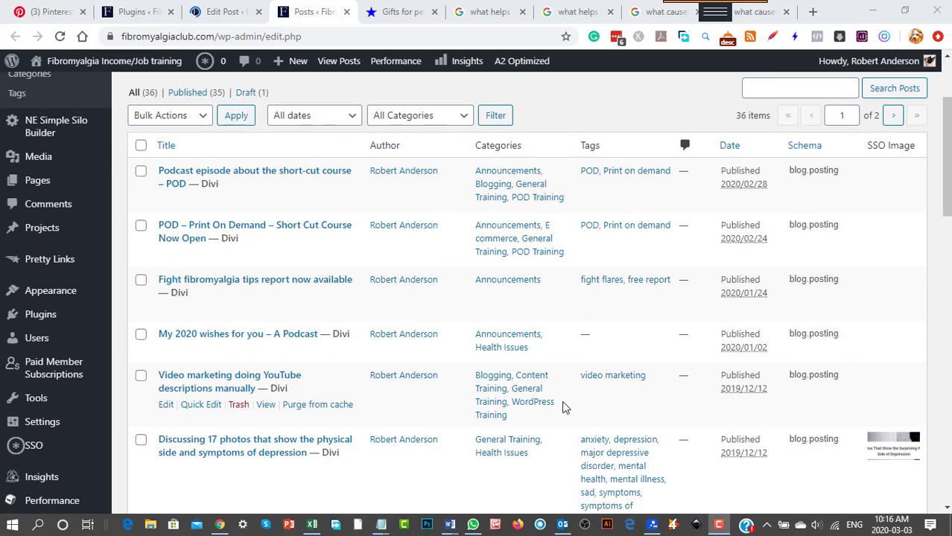
pyautogui.scroll(-3, 566, 406)
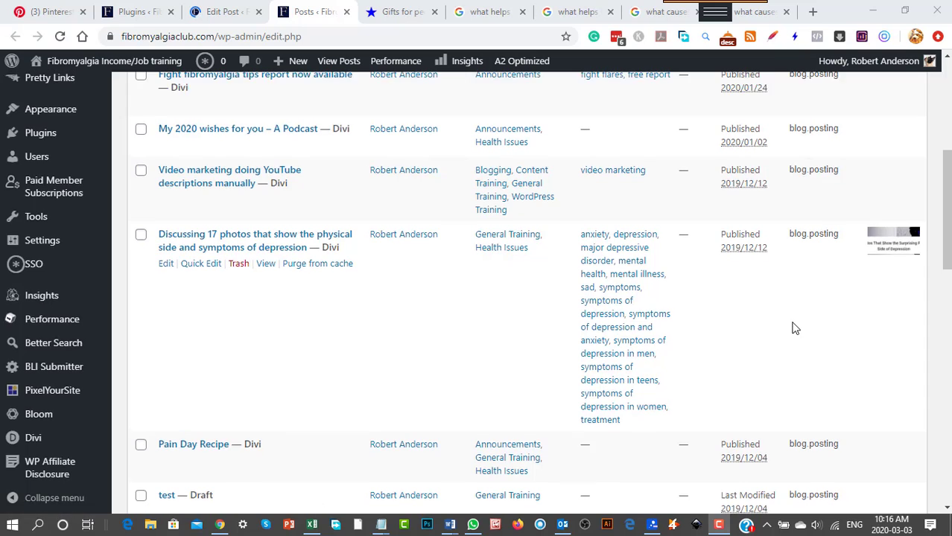
pyautogui.scroll(2, 792, 325)
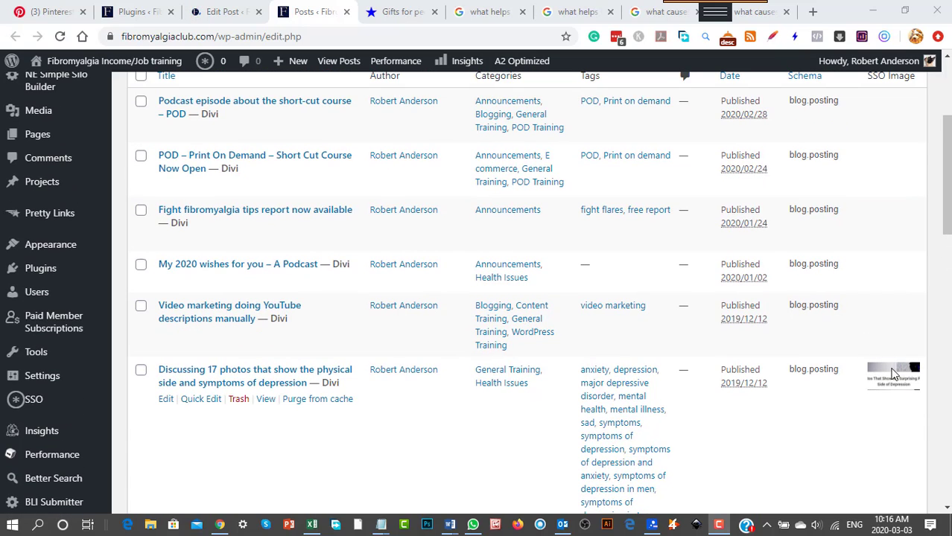
pyautogui.scroll(-3, 894, 376)
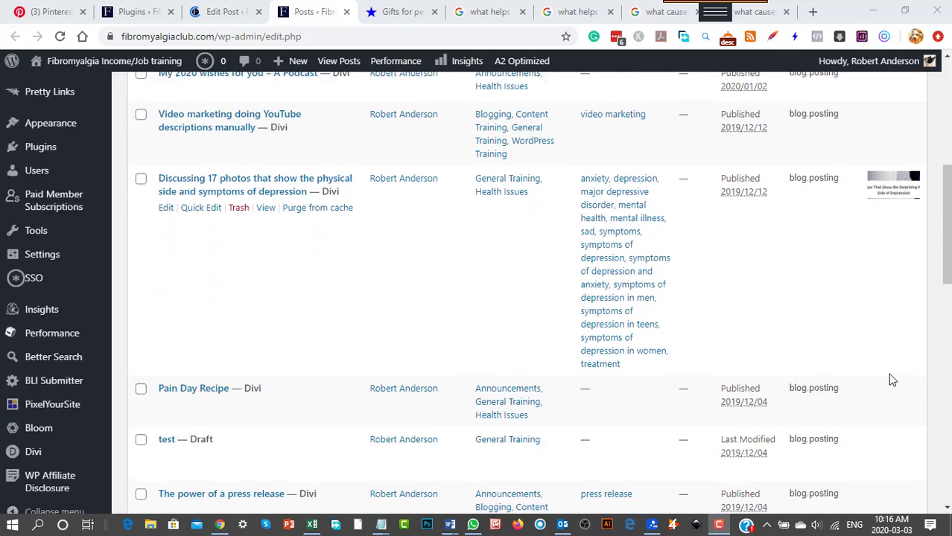
pyautogui.scroll(2, 898, 368)
pyautogui.scroll(4, 769, 333)
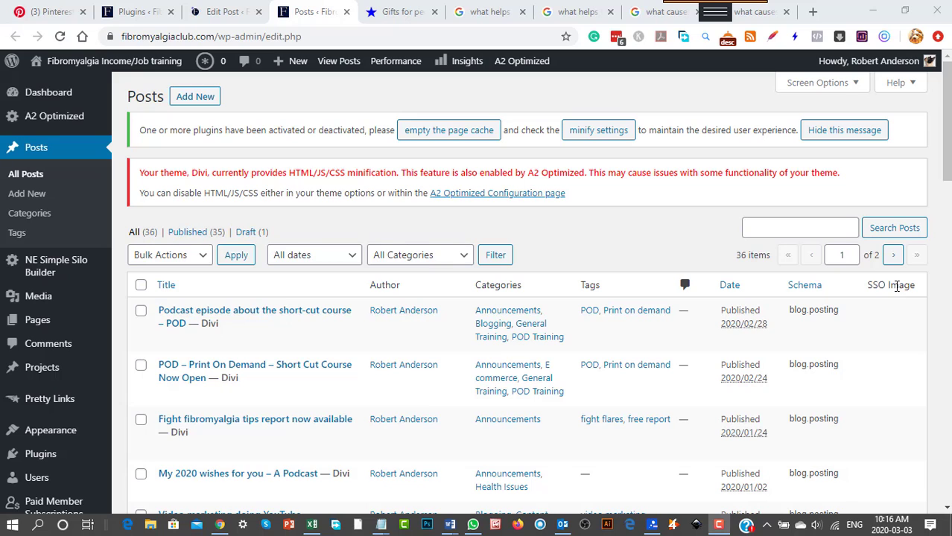
pyautogui.scroll(-3, 892, 442)
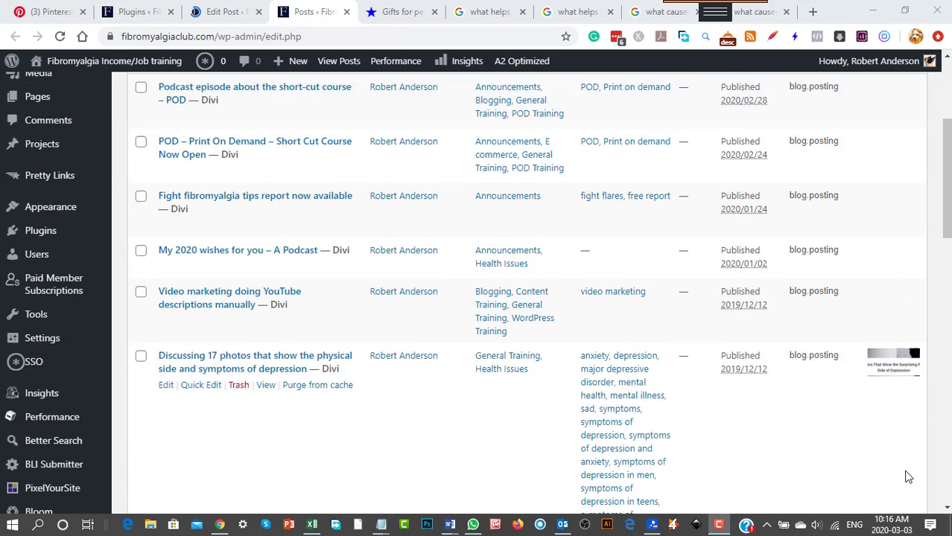
pyautogui.scroll(-1, 908, 476)
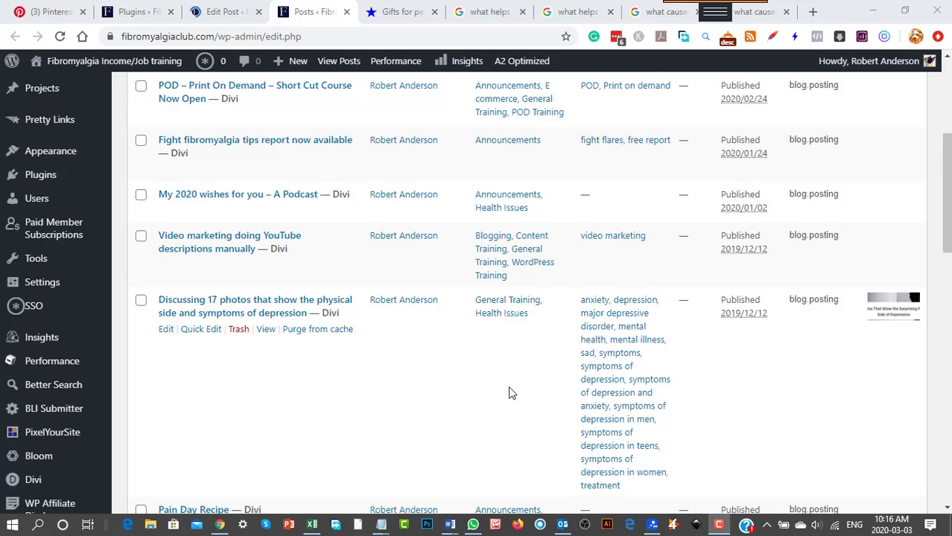
pyautogui.scroll(3, 512, 395)
pyautogui.moveTo(519, 401)
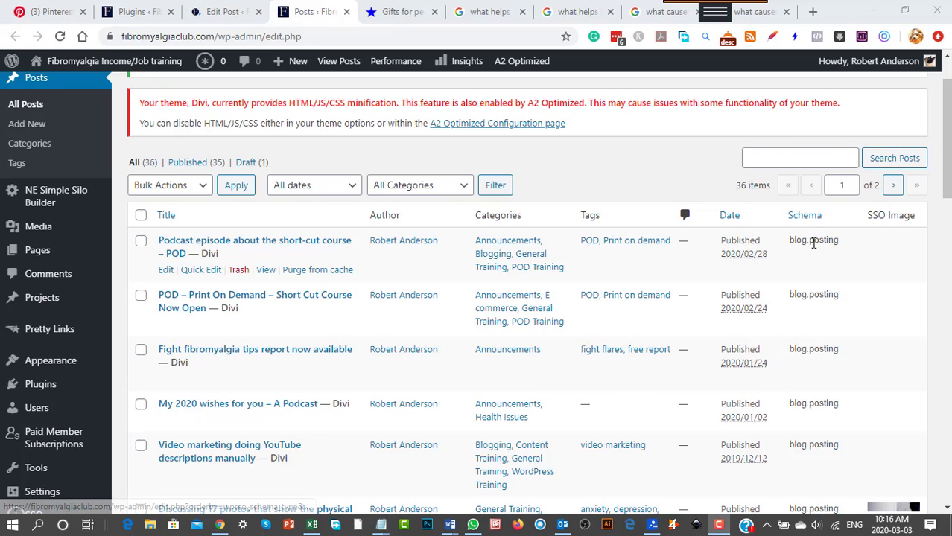
pyautogui.moveTo(814, 309)
pyautogui.scroll(-5, 810, 383)
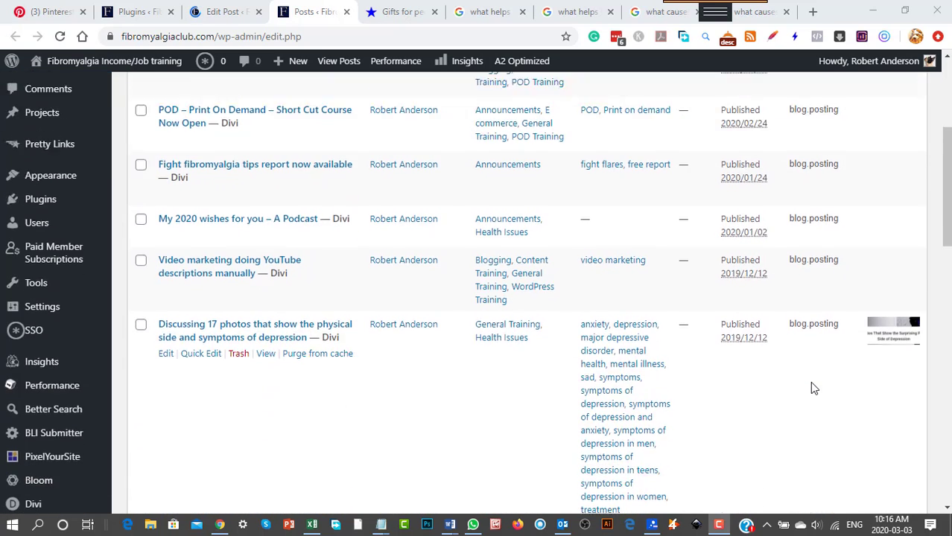
pyautogui.scroll(-9, 812, 384)
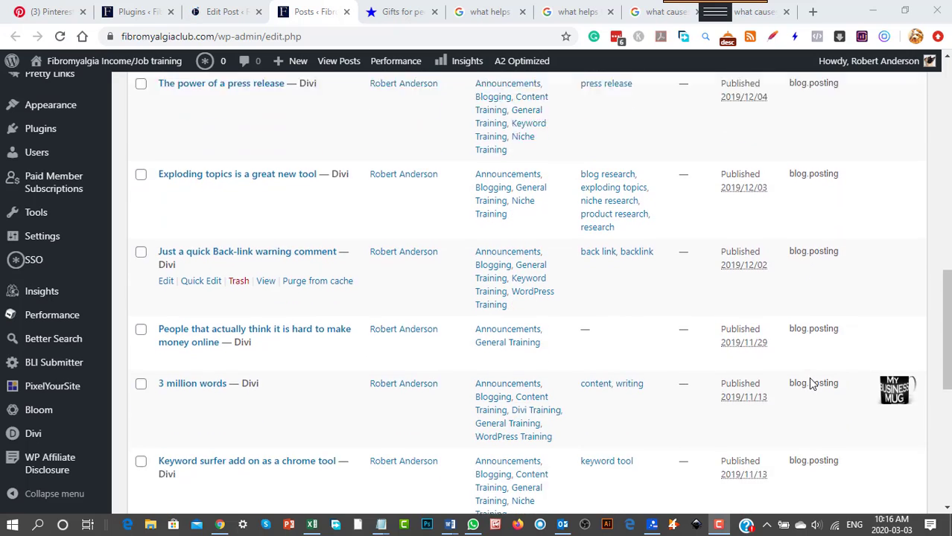
pyautogui.scroll(-3, 811, 382)
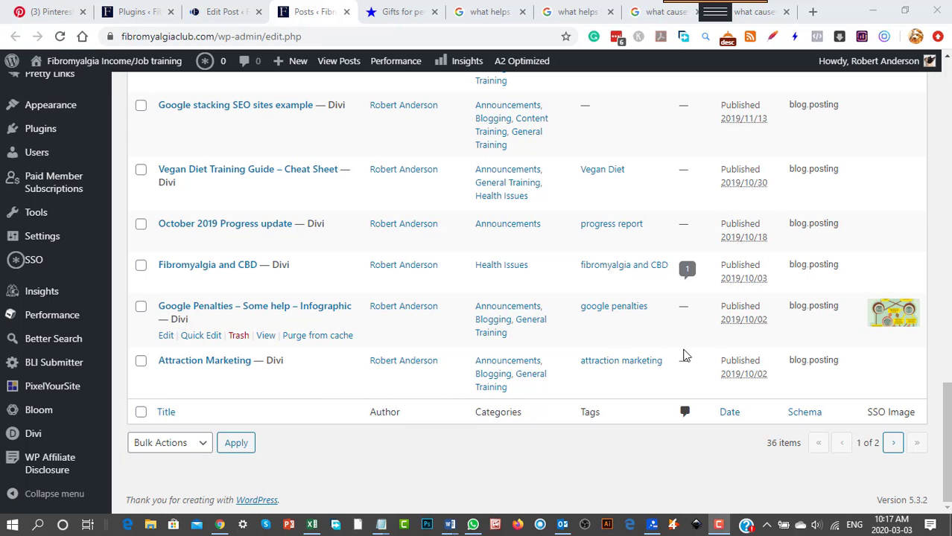
# Open the post "Discussing 17 photos that show the physical side and symptoms of depression" for editing in a new browser tab.
pyautogui.scroll(7, 686, 355)
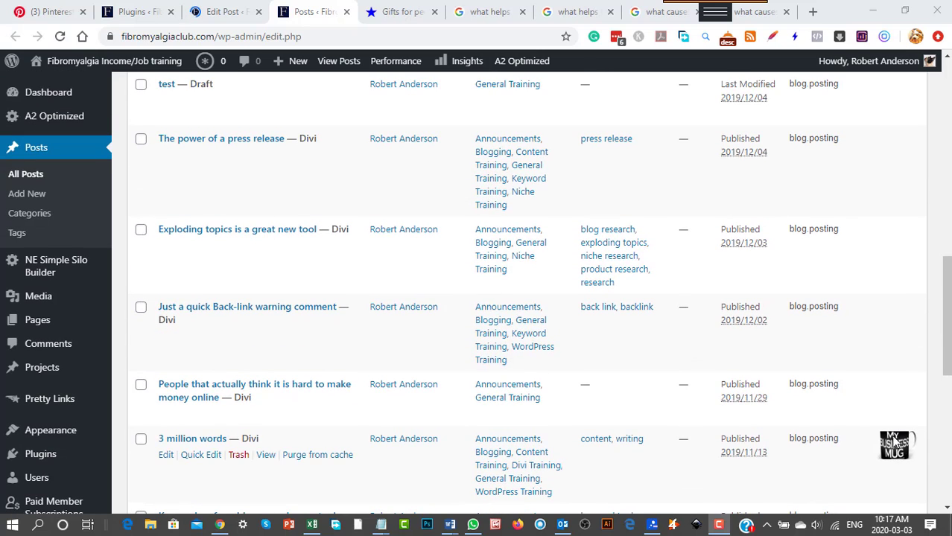
pyautogui.scroll(6, 572, 363)
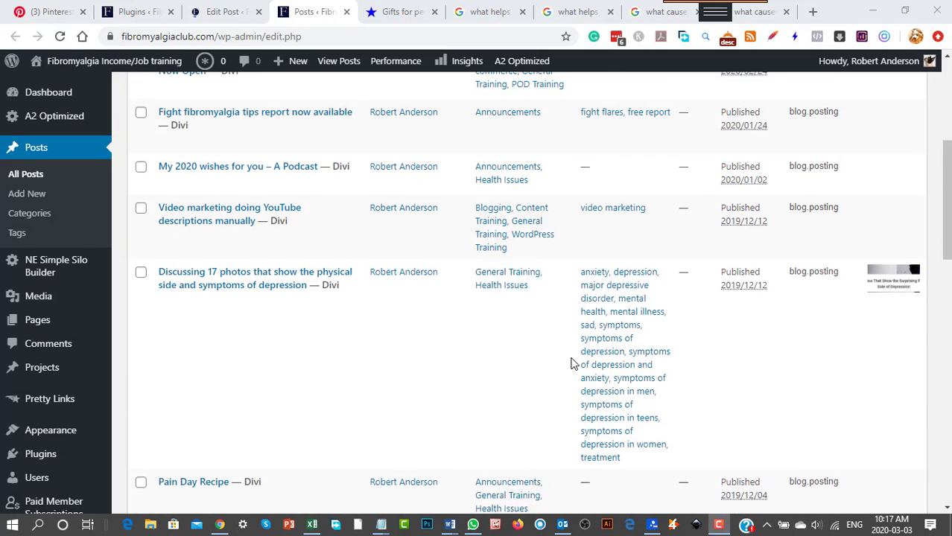
pyautogui.moveTo(208, 368)
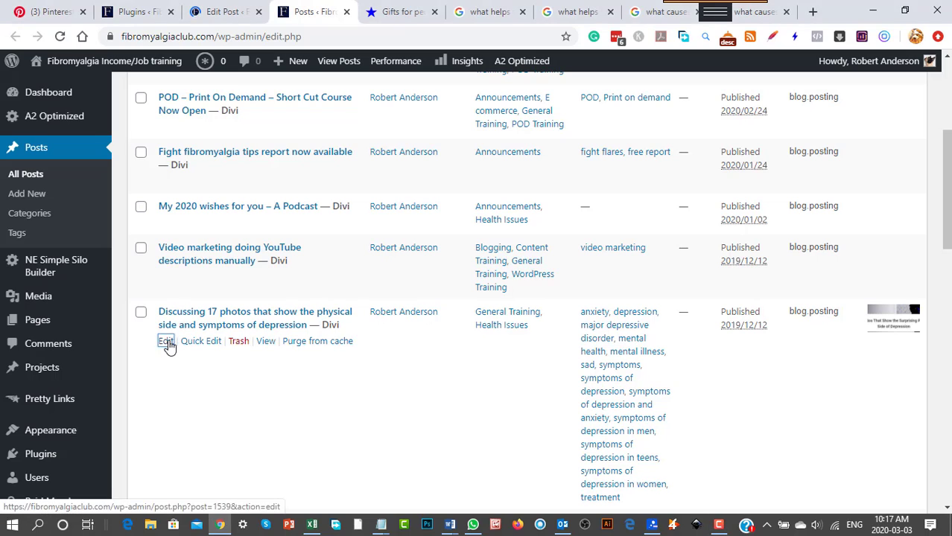
pyautogui.rightClick(168, 345)
pyautogui.click(190, 350)
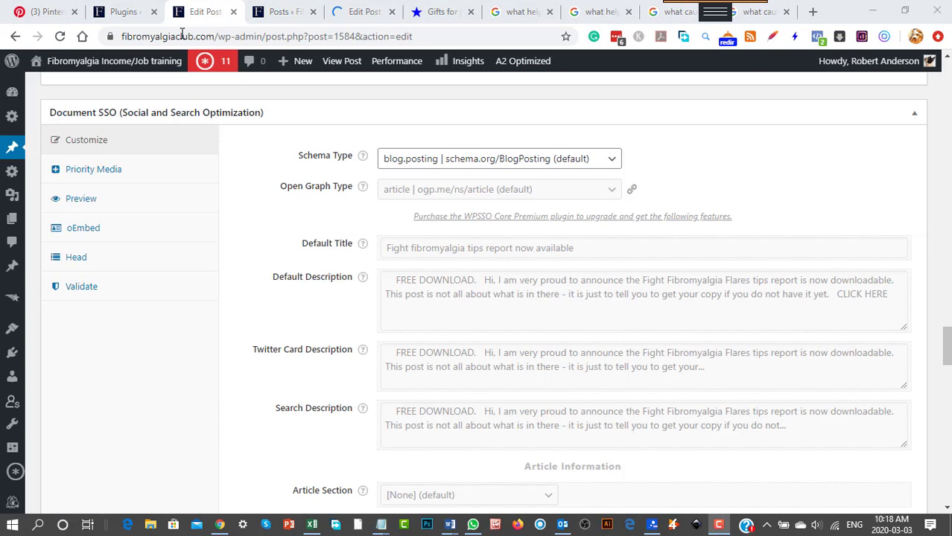
# Check the installed plugins list for the WPSSO Core and WPSSO Schema Breadcrumbs Markup entries.
pyautogui.click(124, 15)
pyautogui.scroll(-12, 332, 474)
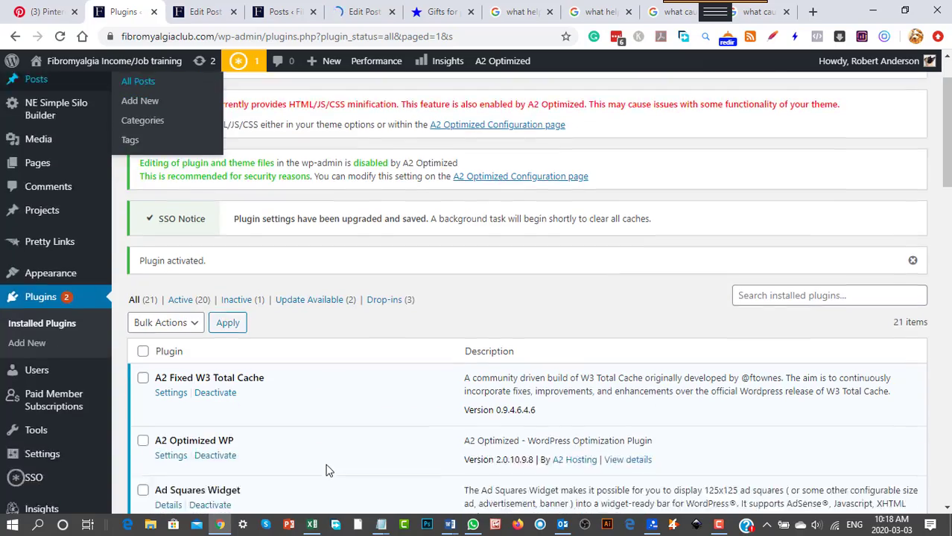
pyautogui.scroll(-6, 322, 458)
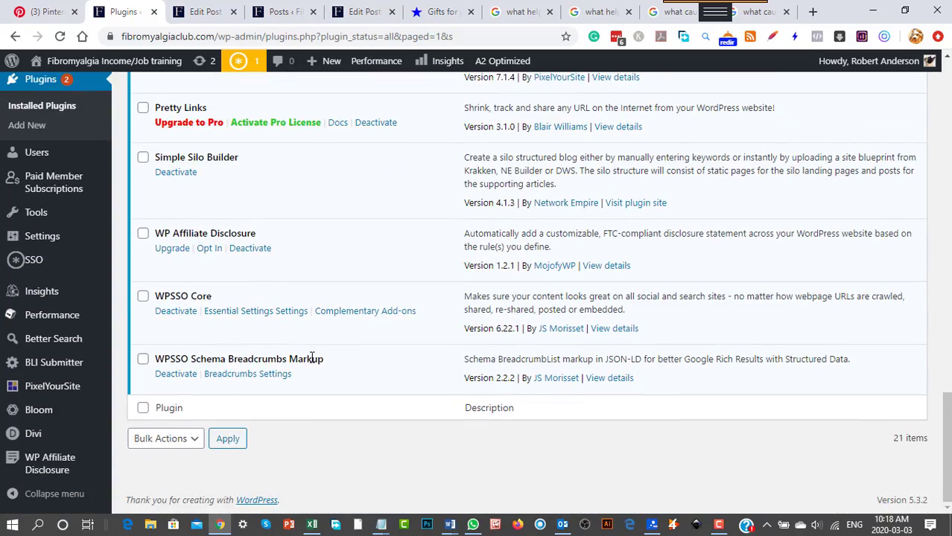
# Review the Document SSO and Content Restriction settings in the editor of the "Fight fibromyalgia tips report now available" post.
pyautogui.click(218, 19)
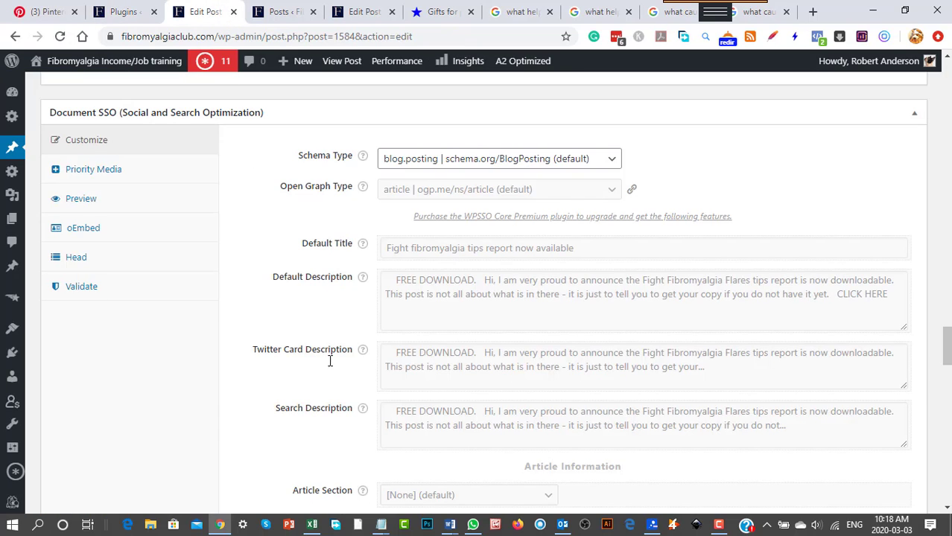
pyautogui.scroll(-5, 530, 356)
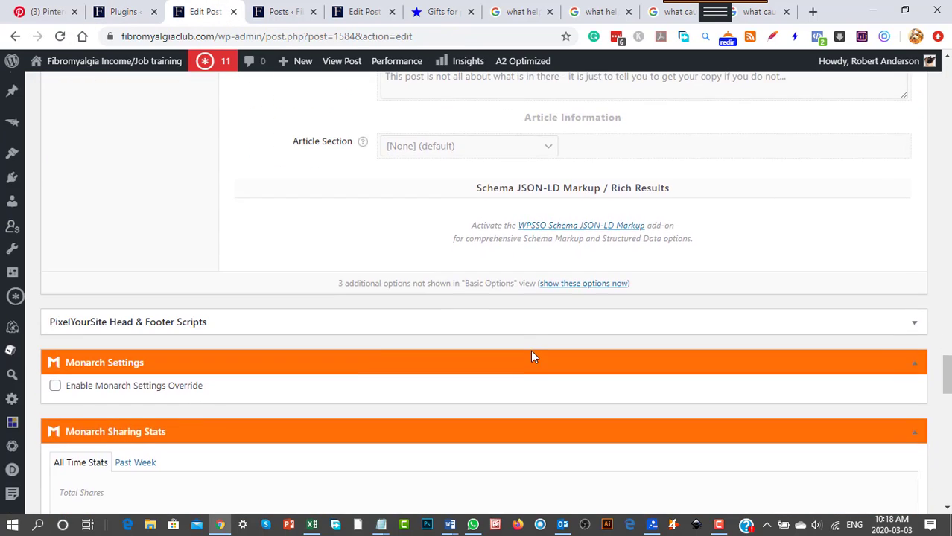
pyautogui.scroll(6, 532, 354)
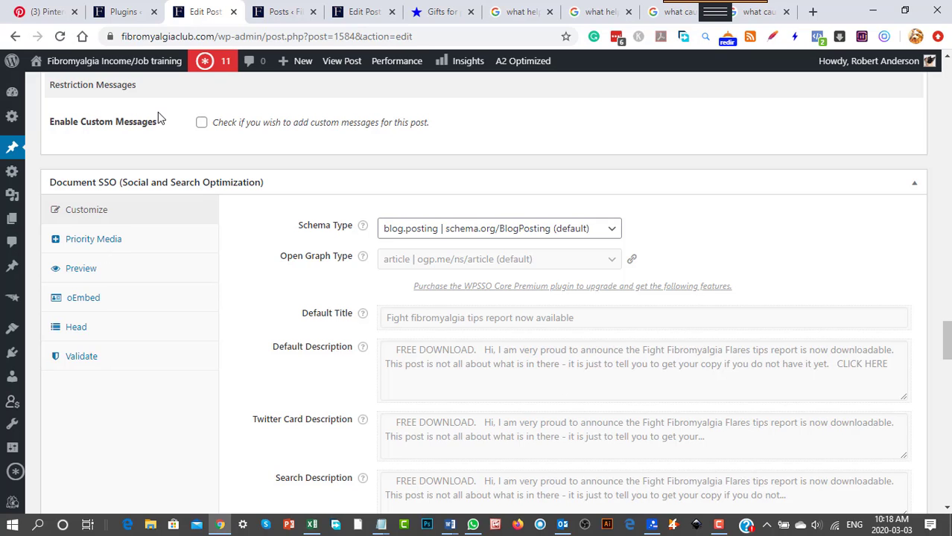
pyautogui.scroll(3, 217, 223)
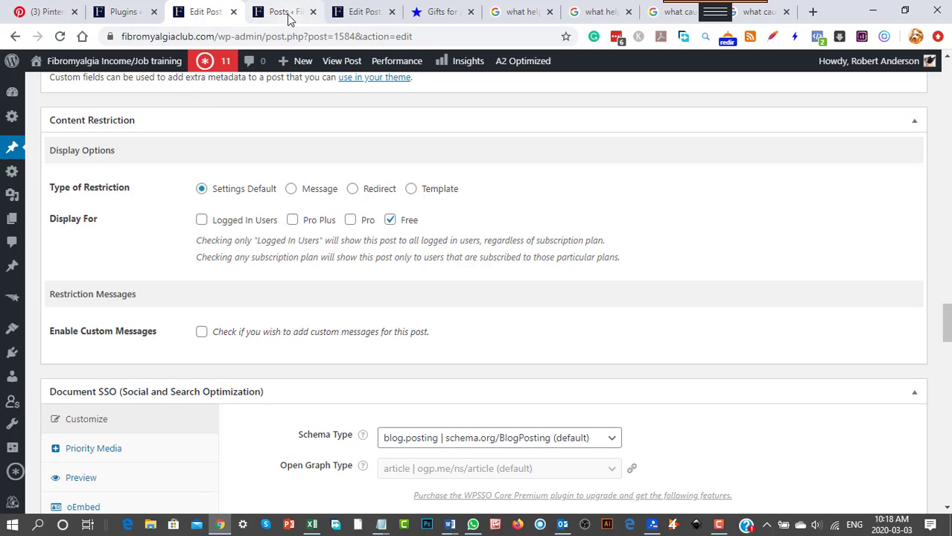
# Review the Document SSO settings in the editor of the "Discussing 17 photos that show the physical side and symptoms of depression" post.
pyautogui.click(356, 12)
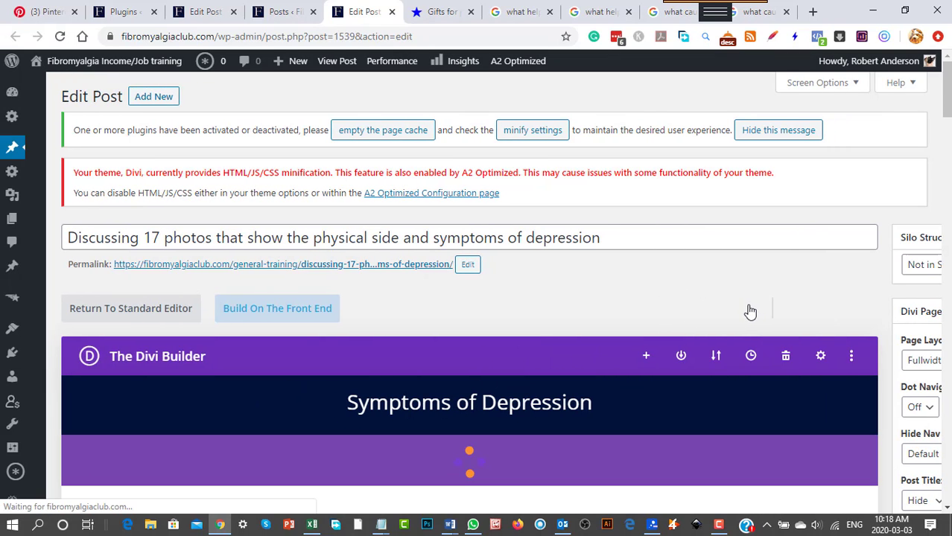
pyautogui.scroll(-3, 575, 299)
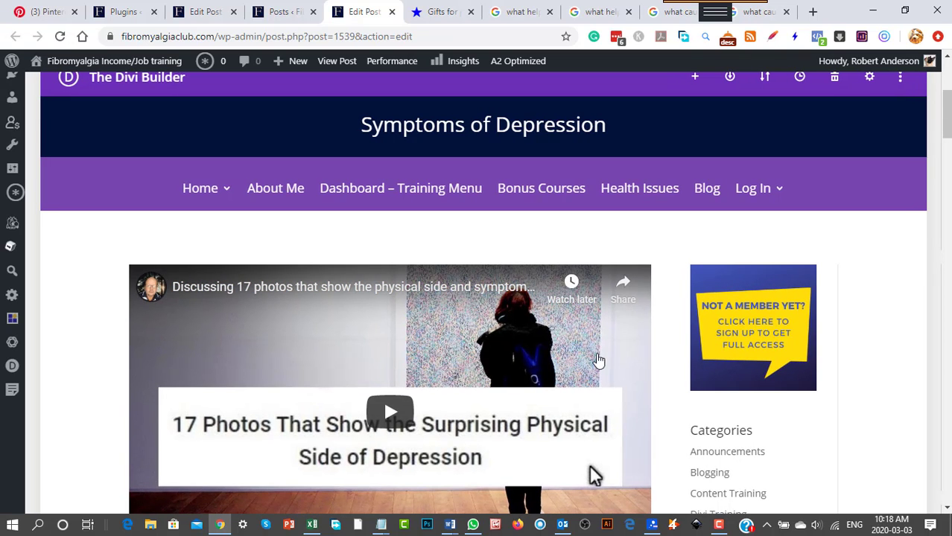
pyautogui.scroll(-1, 356, 338)
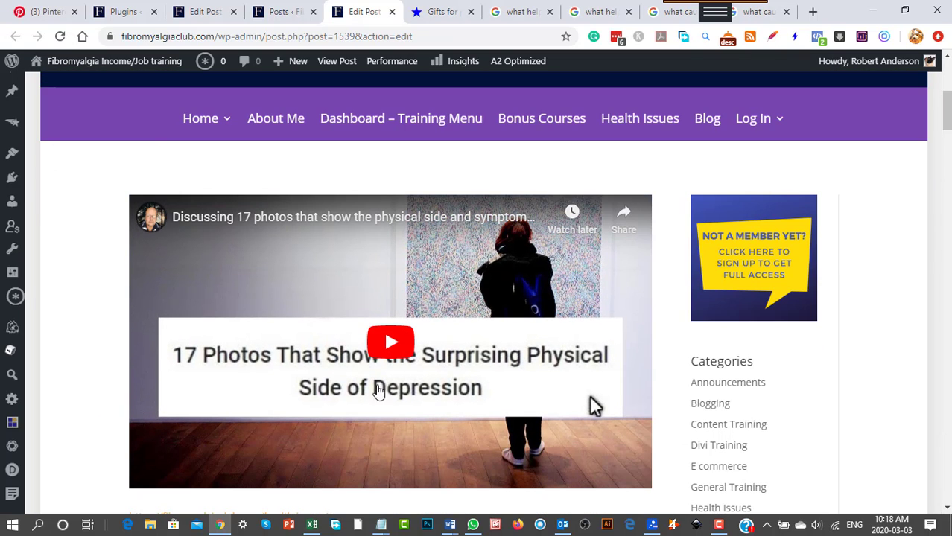
pyautogui.scroll(-3, 570, 399)
pyautogui.scroll(-9, 680, 381)
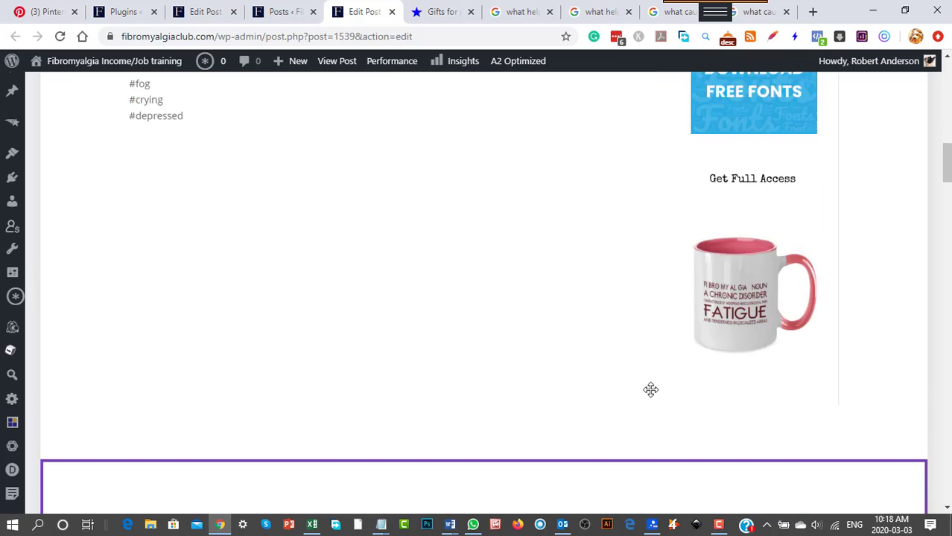
pyautogui.scroll(-7, 862, 326)
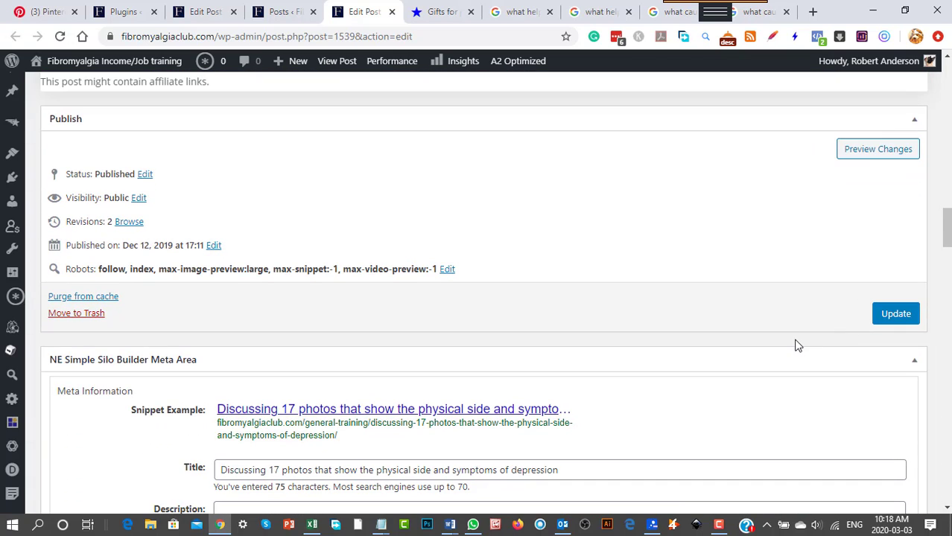
pyautogui.scroll(-1, 796, 345)
pyautogui.scroll(-5, 796, 345)
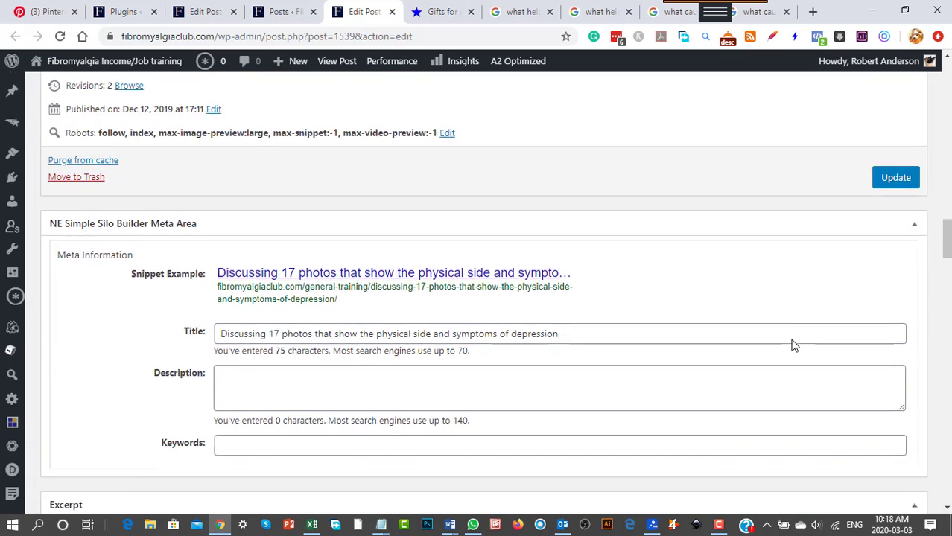
pyautogui.scroll(-9, 794, 344)
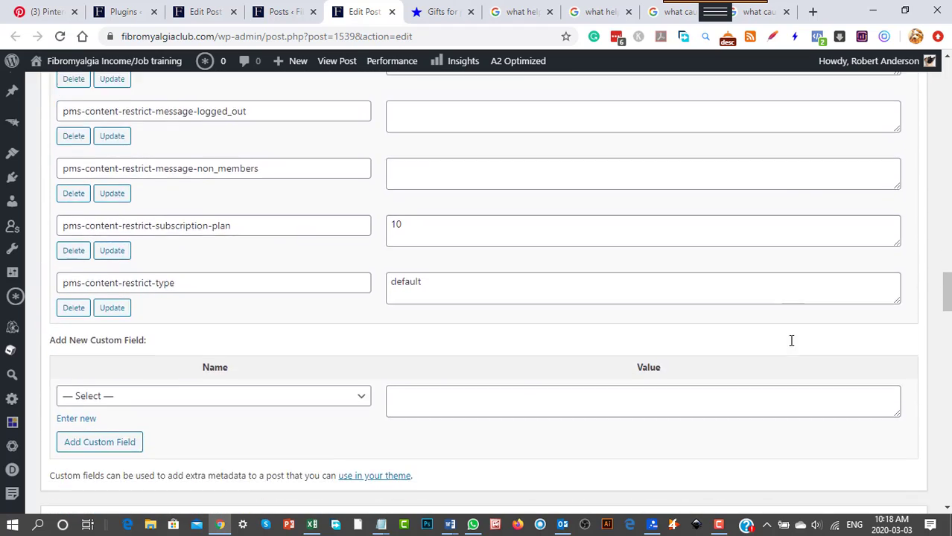
pyautogui.scroll(-4, 790, 347)
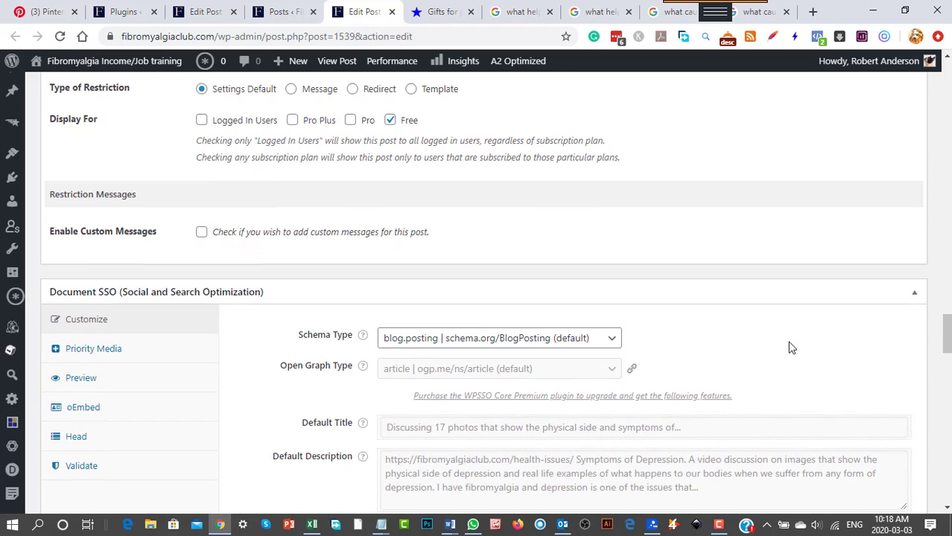
pyautogui.scroll(-2, 791, 348)
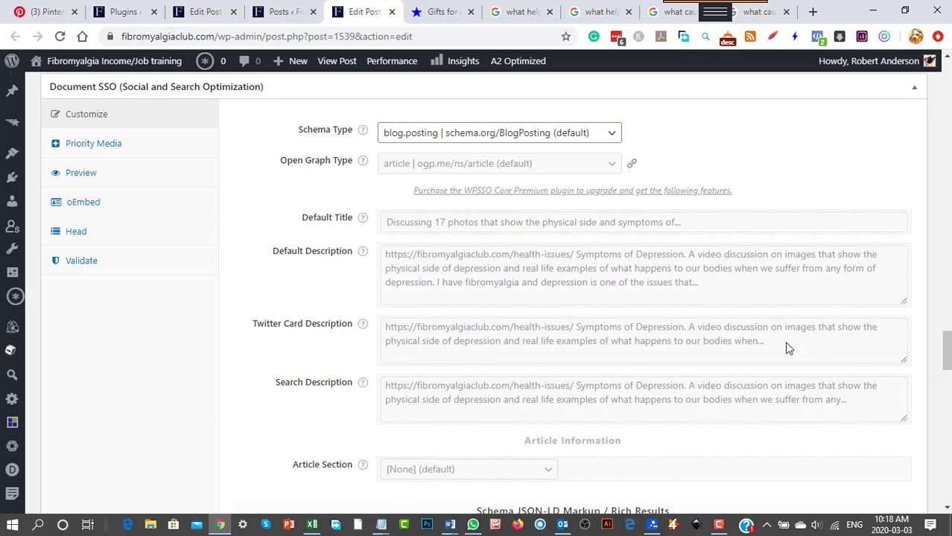
pyautogui.scroll(-2, 789, 349)
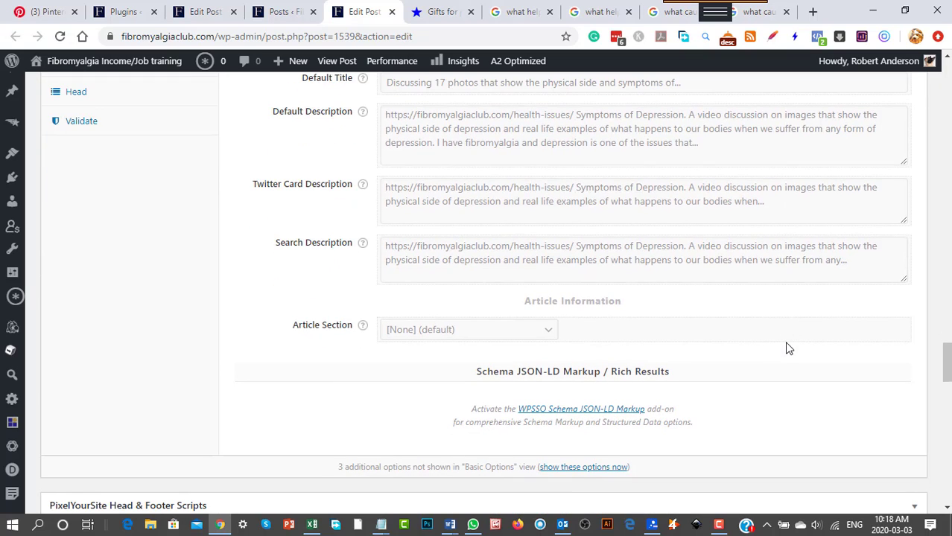
pyautogui.scroll(-2, 788, 348)
pyautogui.scroll(4, 128, 308)
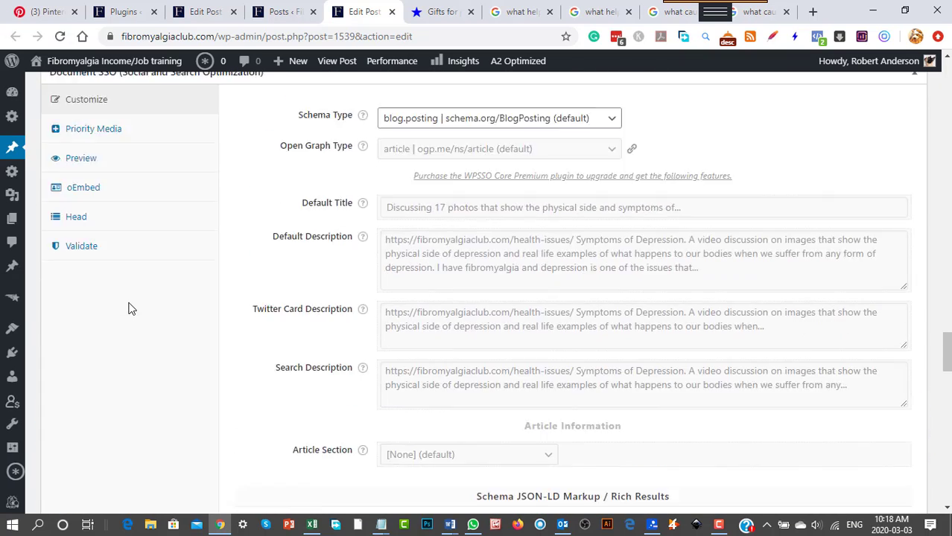
# Examine the depression post's Content Restriction, Custom Fields, Simple Silo Builder meta and Publish sections, plus its video and text content.
pyautogui.scroll(4, 219, 357)
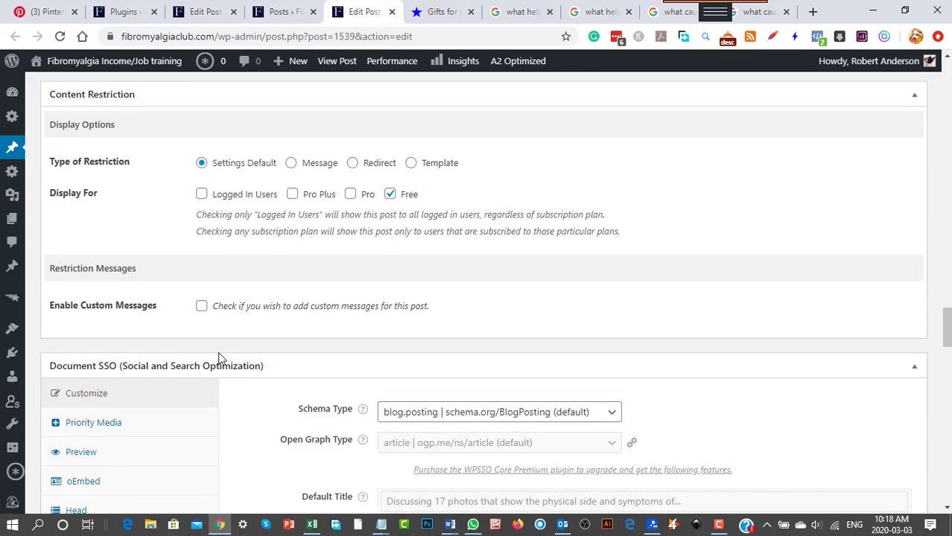
pyautogui.scroll(2, 738, 339)
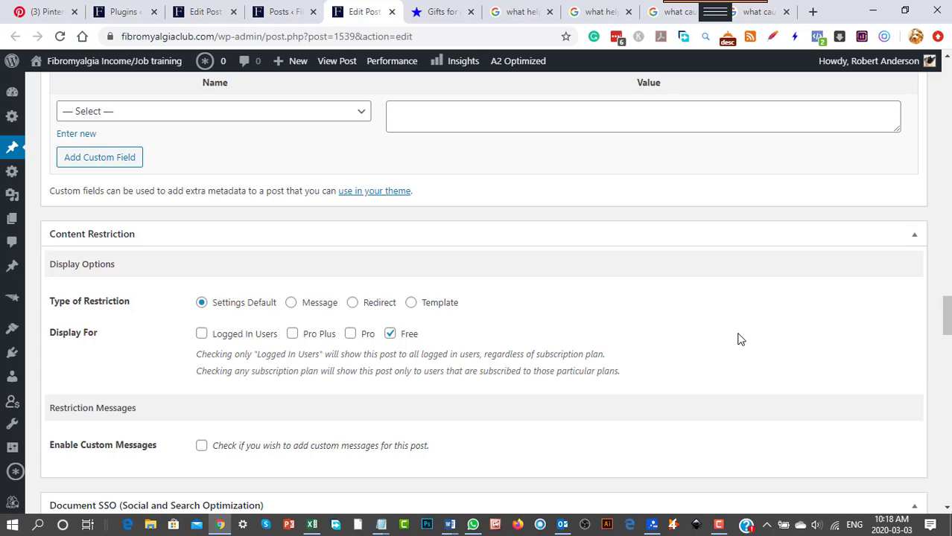
pyautogui.scroll(6, 260, 349)
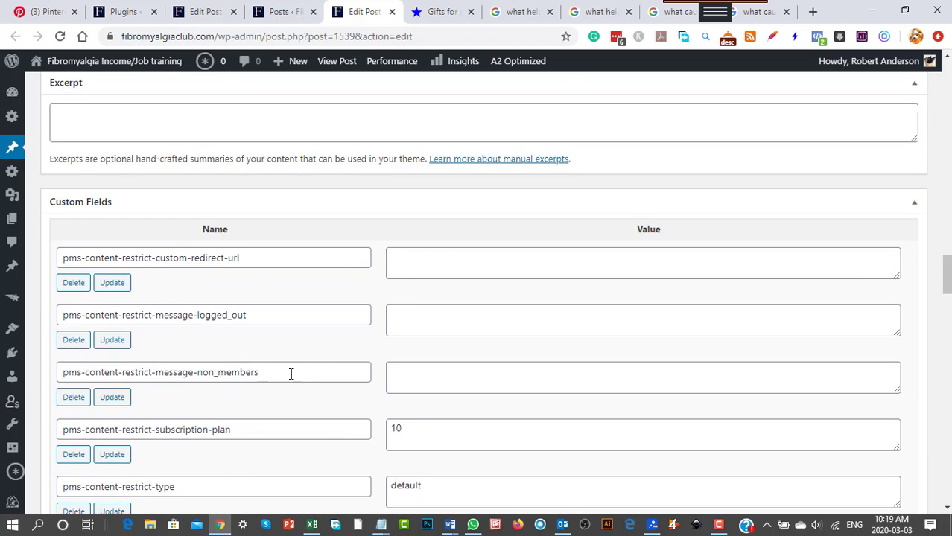
pyautogui.scroll(5, 290, 374)
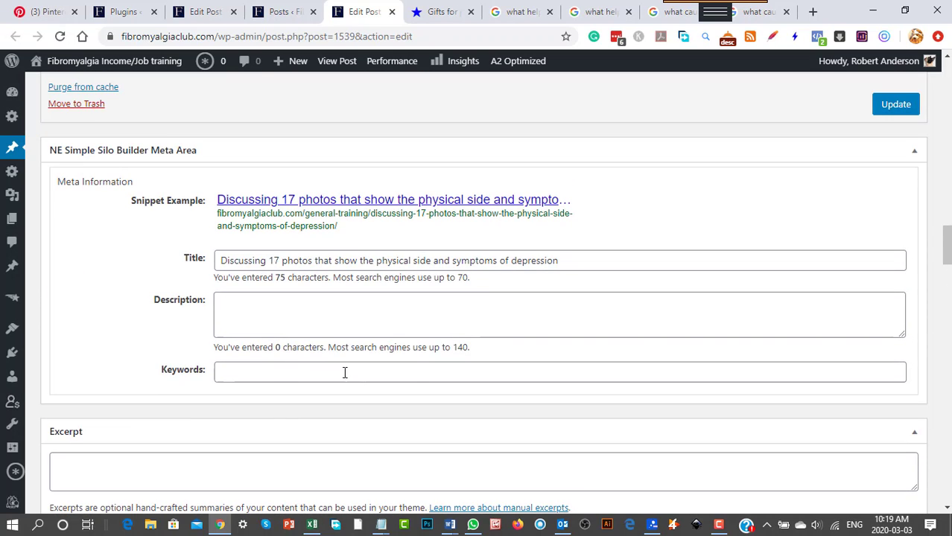
pyautogui.scroll(5, 417, 376)
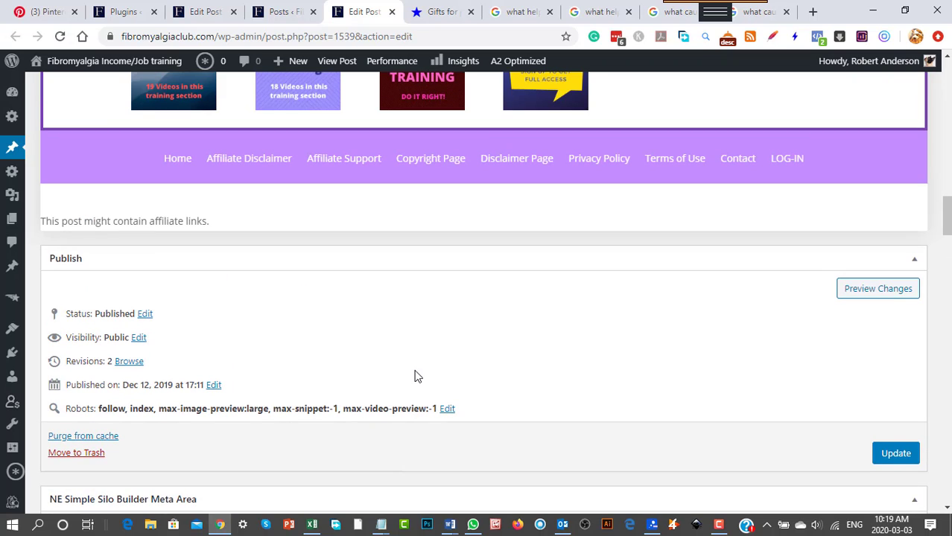
pyautogui.scroll(1, 417, 376)
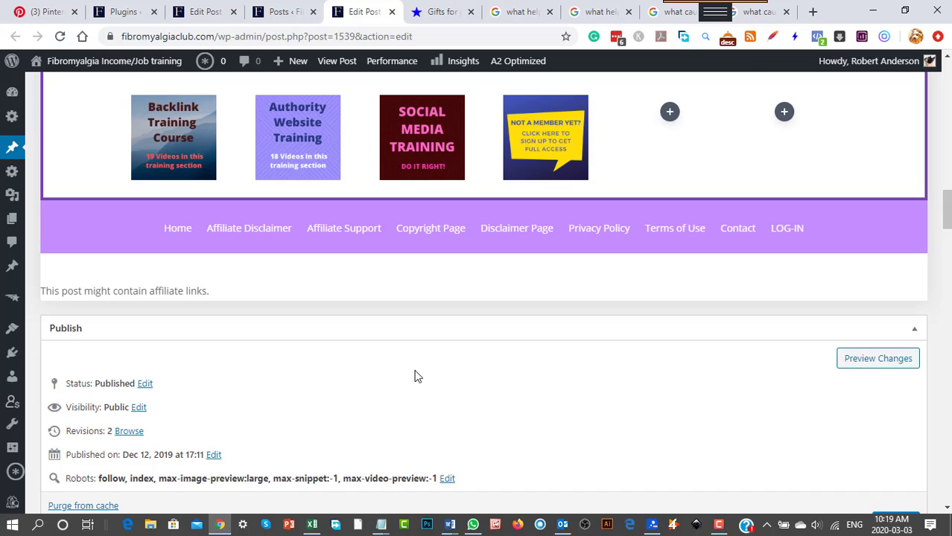
pyautogui.scroll(2, 415, 372)
pyautogui.scroll(9, 418, 372)
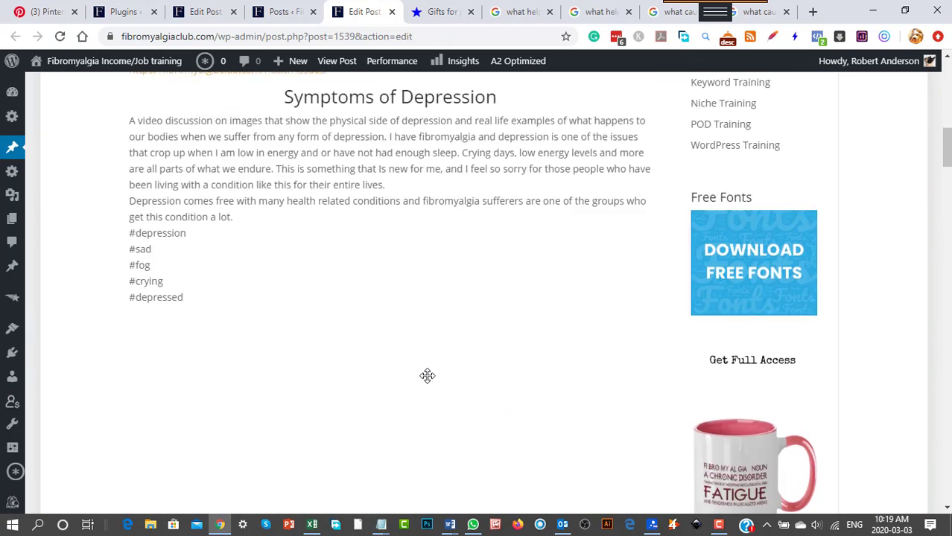
pyautogui.scroll(6, 427, 375)
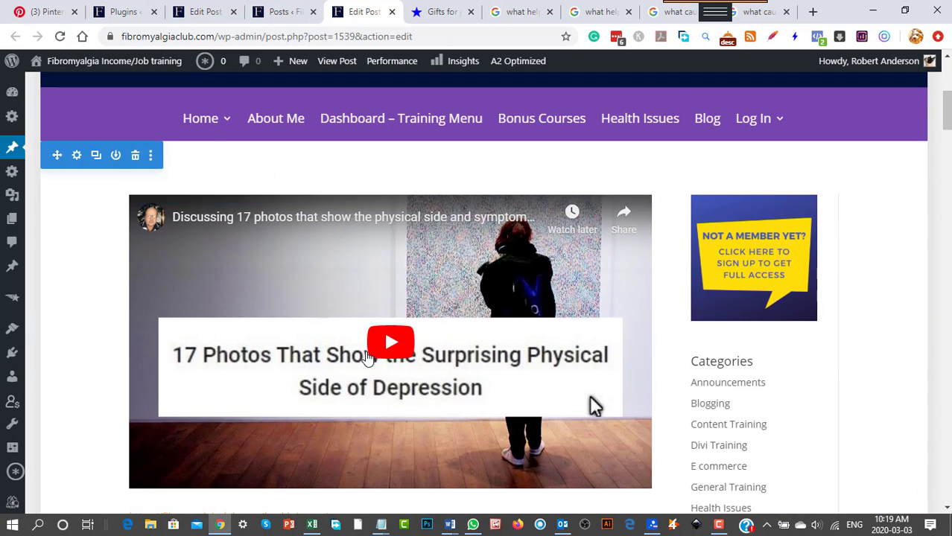
pyautogui.scroll(-2, 367, 358)
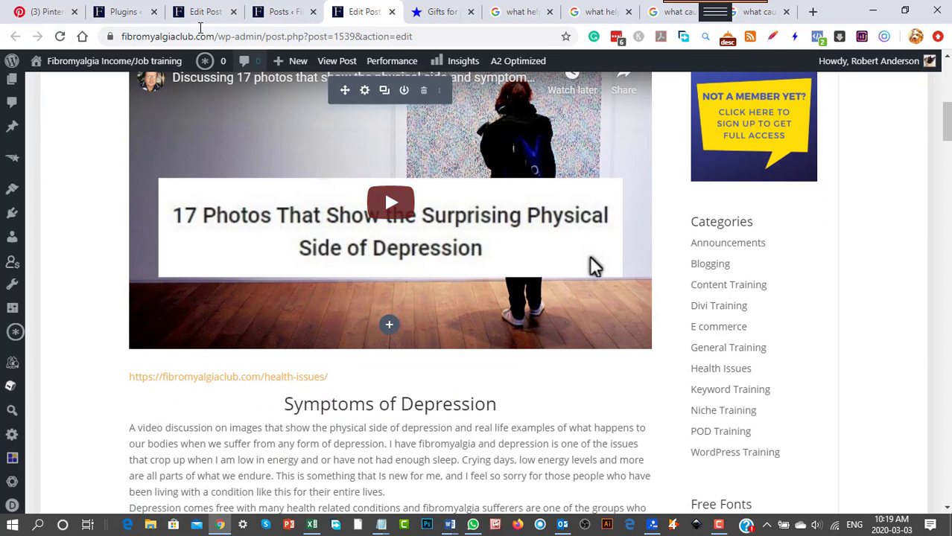
# Return to the site's plugin management page and search for new plugins with the keyword "wpsso".
pyautogui.click(124, 12)
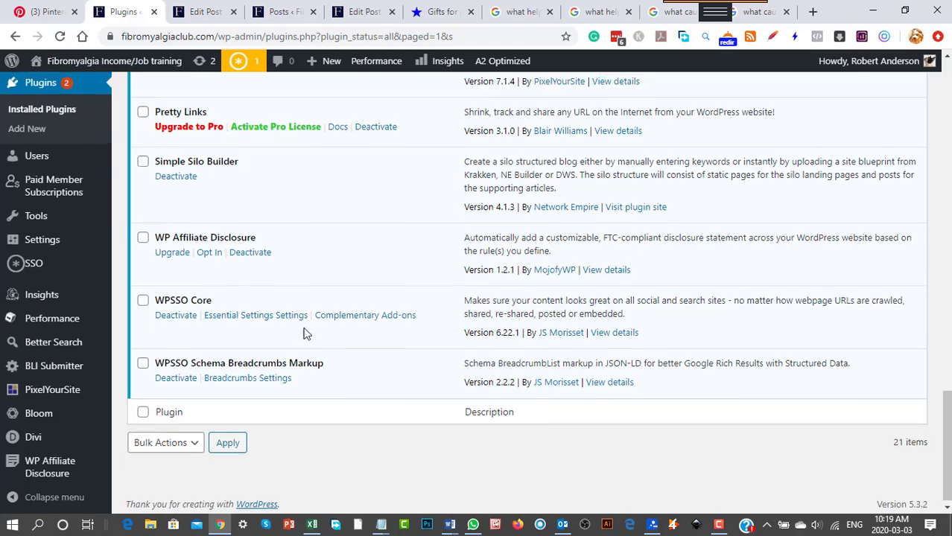
pyautogui.scroll(20, 303, 334)
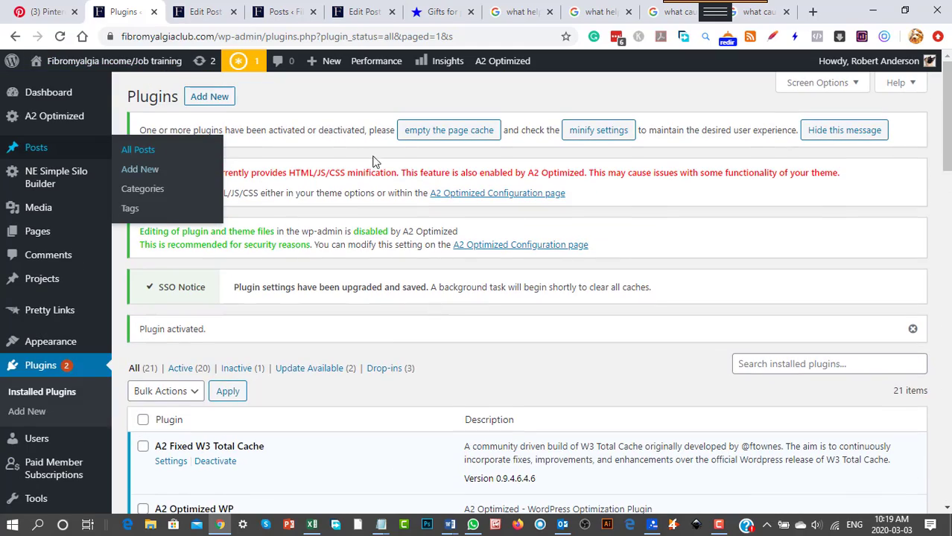
pyautogui.click(216, 97)
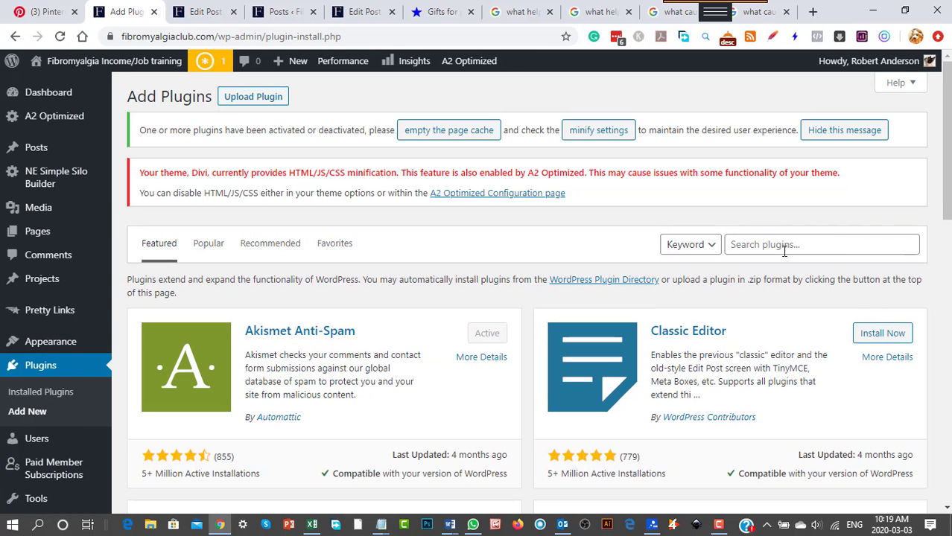
pyautogui.click(784, 251)
pyautogui.write('wp')
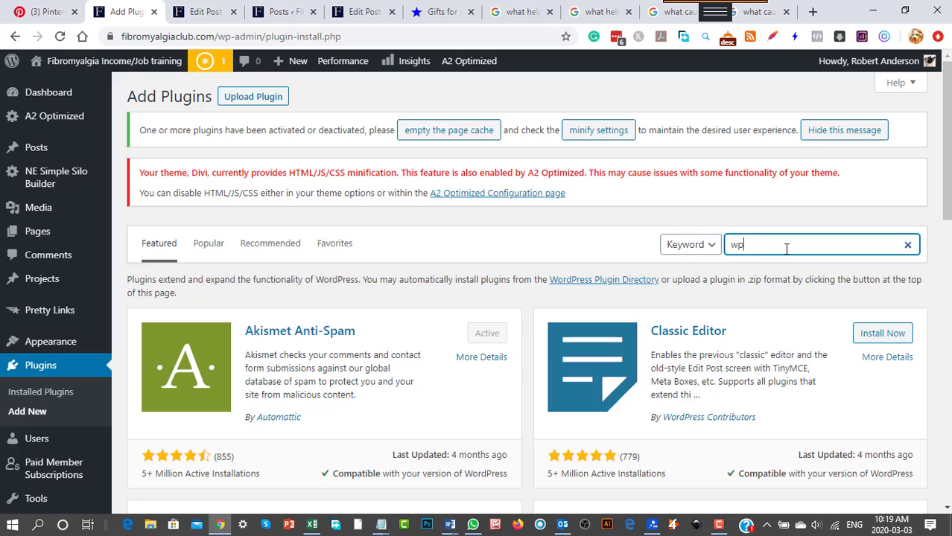
pyautogui.write('sso')
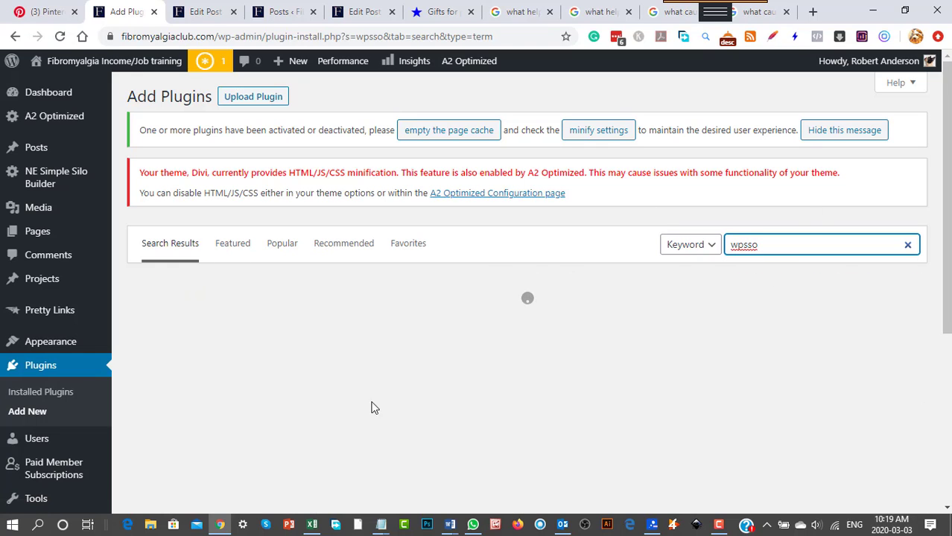
# Install and activate the Schema JSON-LD Markup WPSSO add-on from the plugin search results.
pyautogui.scroll(-1, 303, 416)
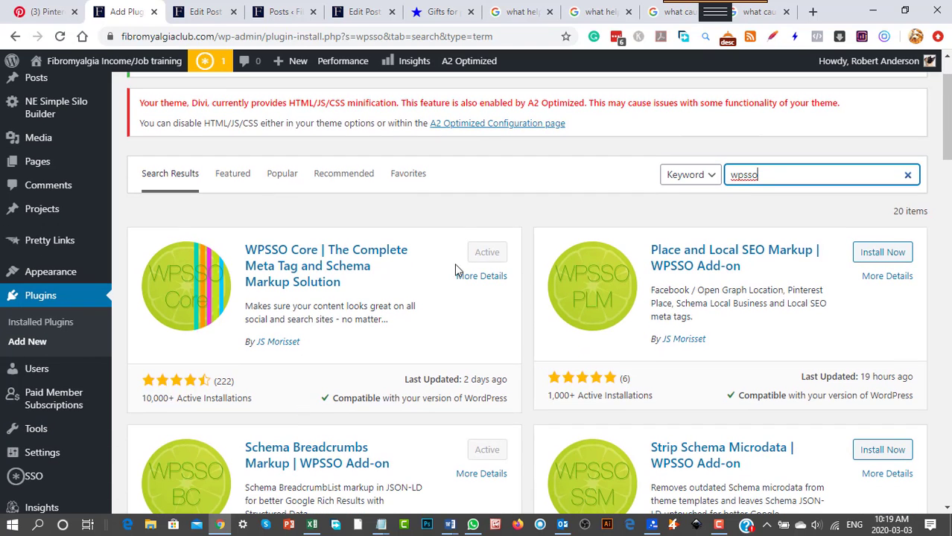
pyautogui.scroll(-2, 401, 288)
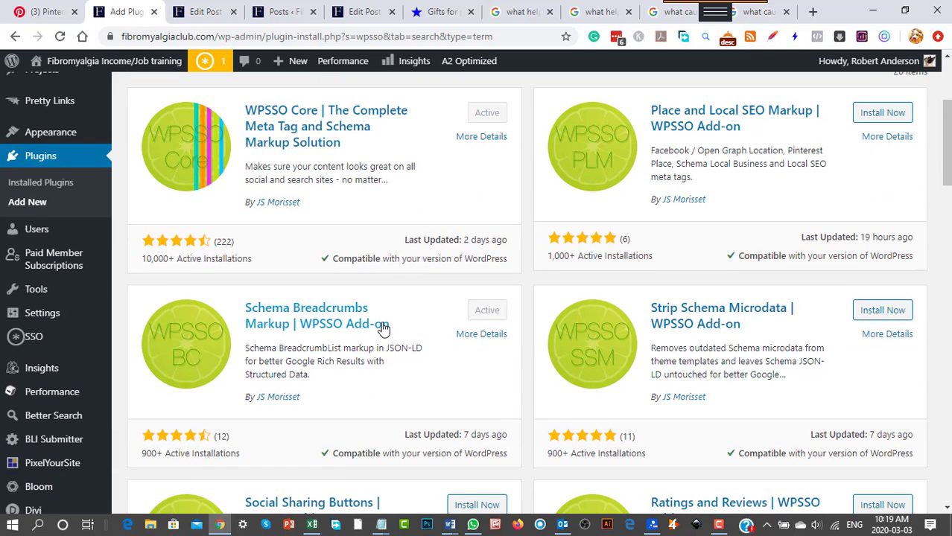
pyautogui.scroll(-1, 382, 325)
pyautogui.scroll(-1, 381, 332)
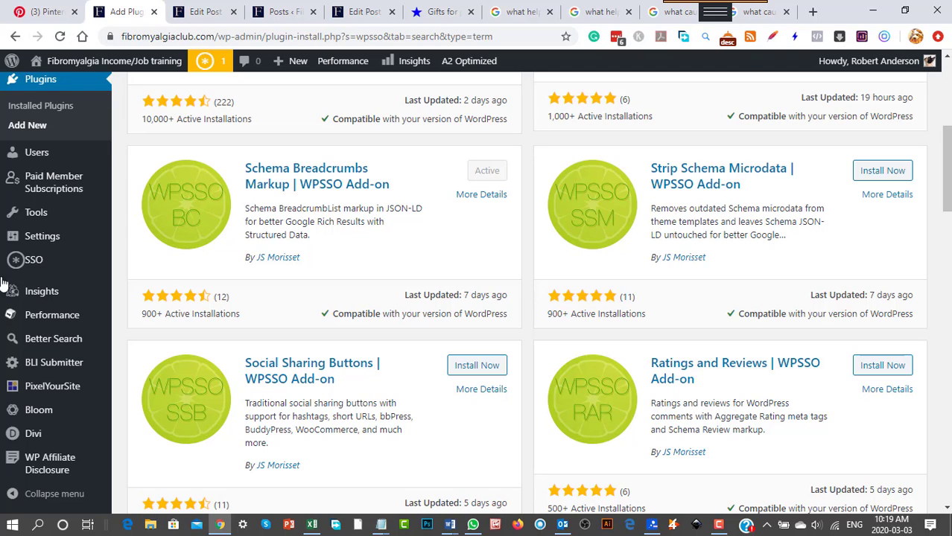
pyautogui.moveTo(36, 421)
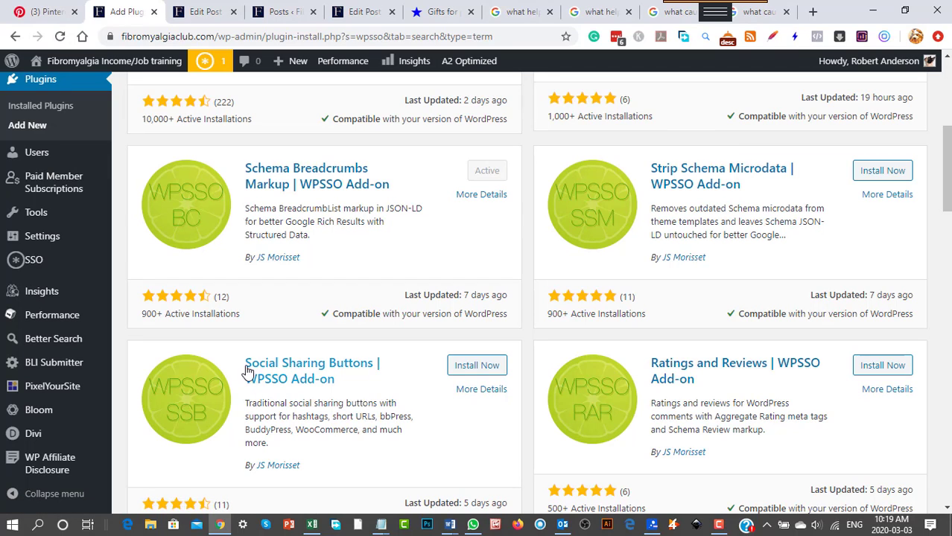
pyautogui.scroll(-2, 441, 450)
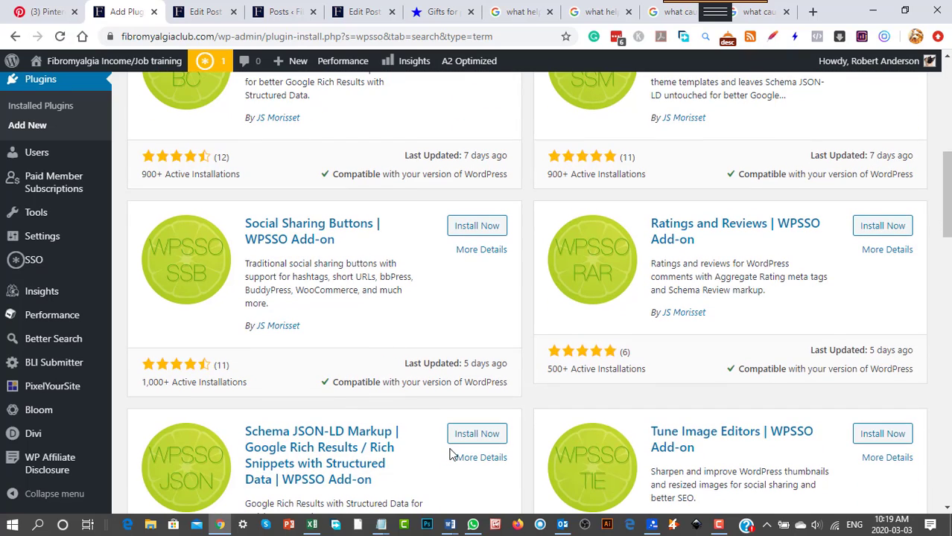
pyautogui.scroll(-1, 449, 455)
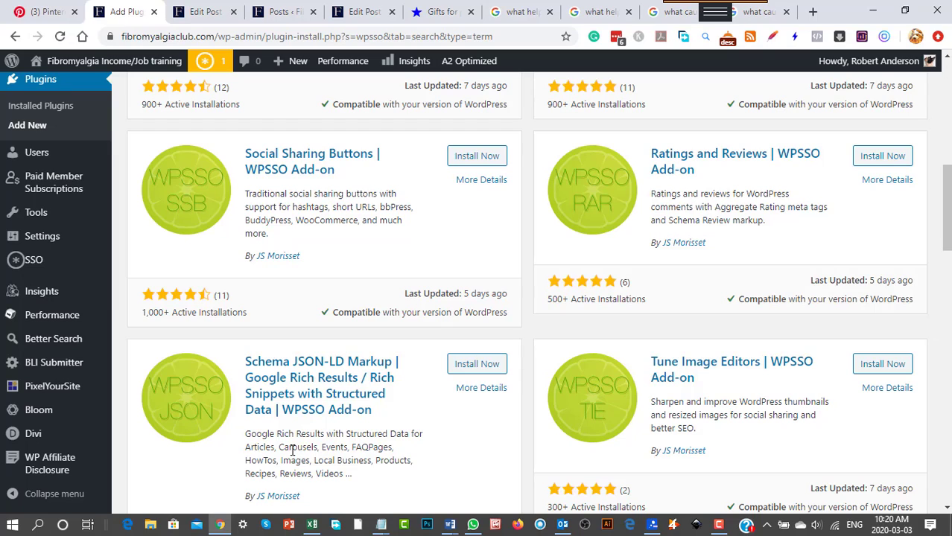
pyautogui.click(478, 367)
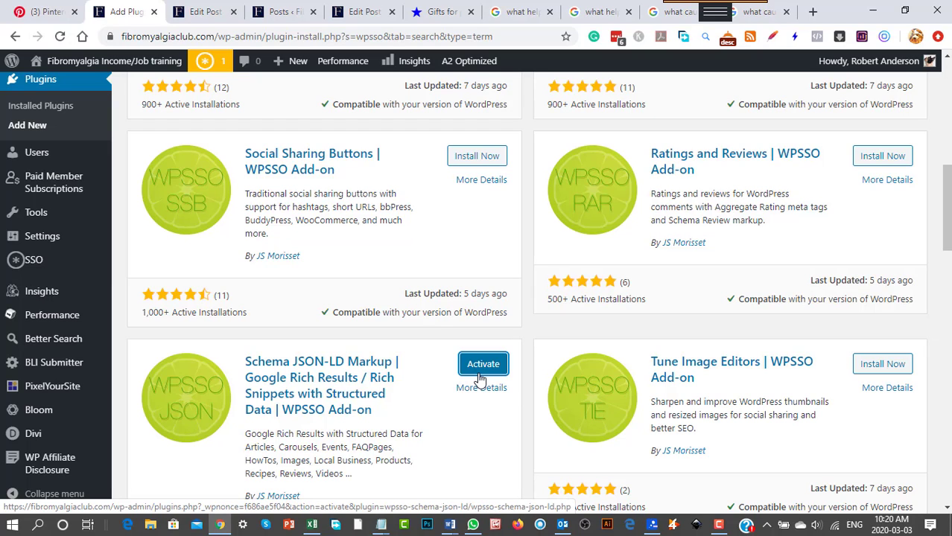
pyautogui.click(486, 366)
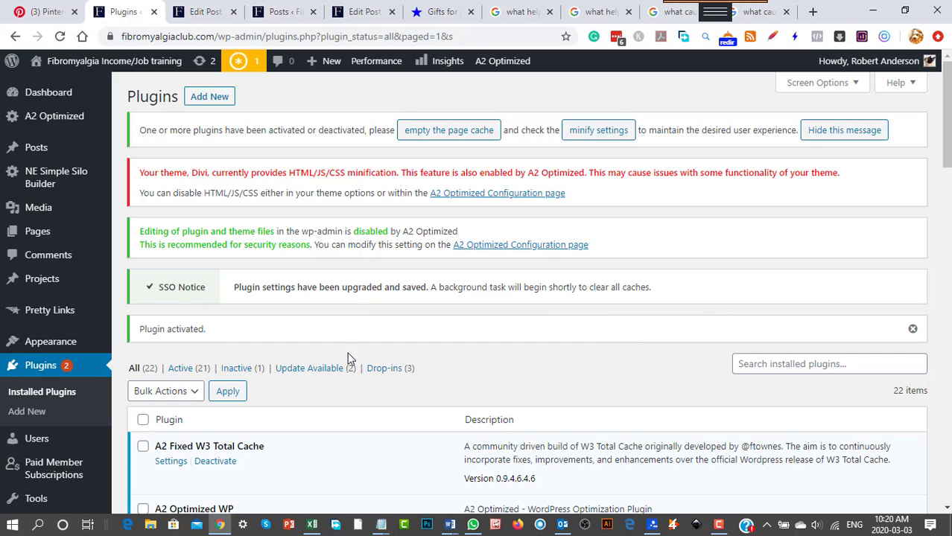
pyautogui.scroll(-3, 297, 398)
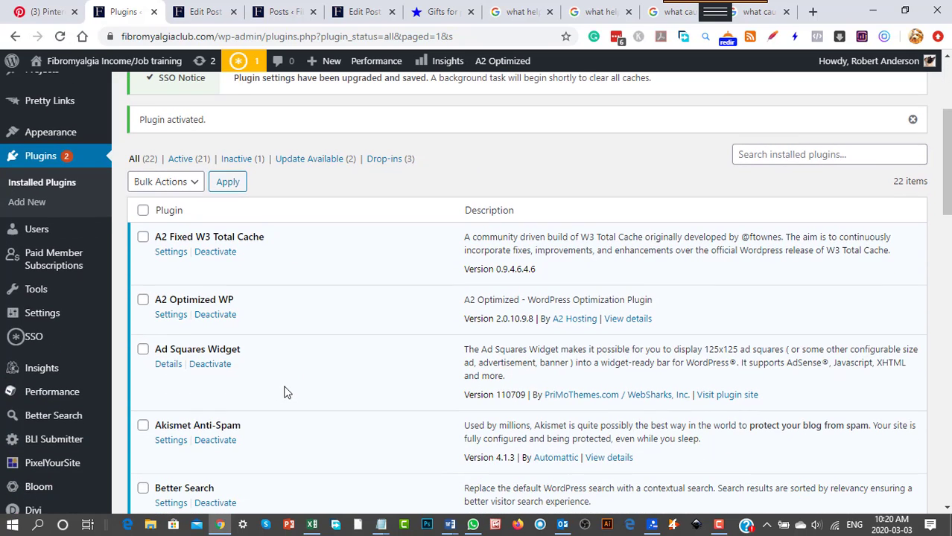
pyautogui.scroll(2, 287, 392)
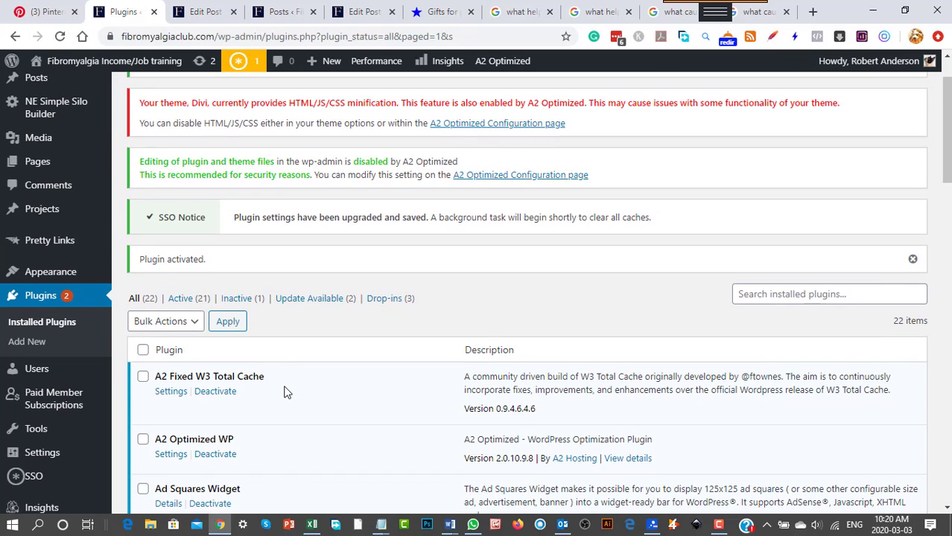